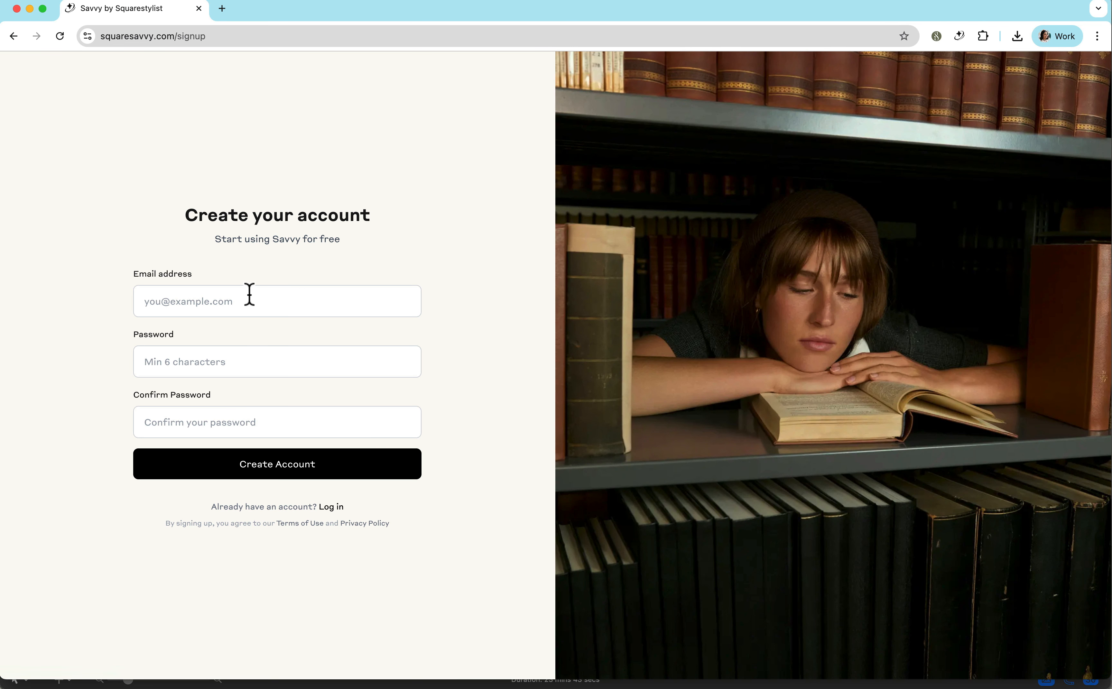
Start the Savvy sign-up with the account email and confirm the address from the Welcome to Savvy! message.
{"action": "left_click", "coordinate": [249, 295]}
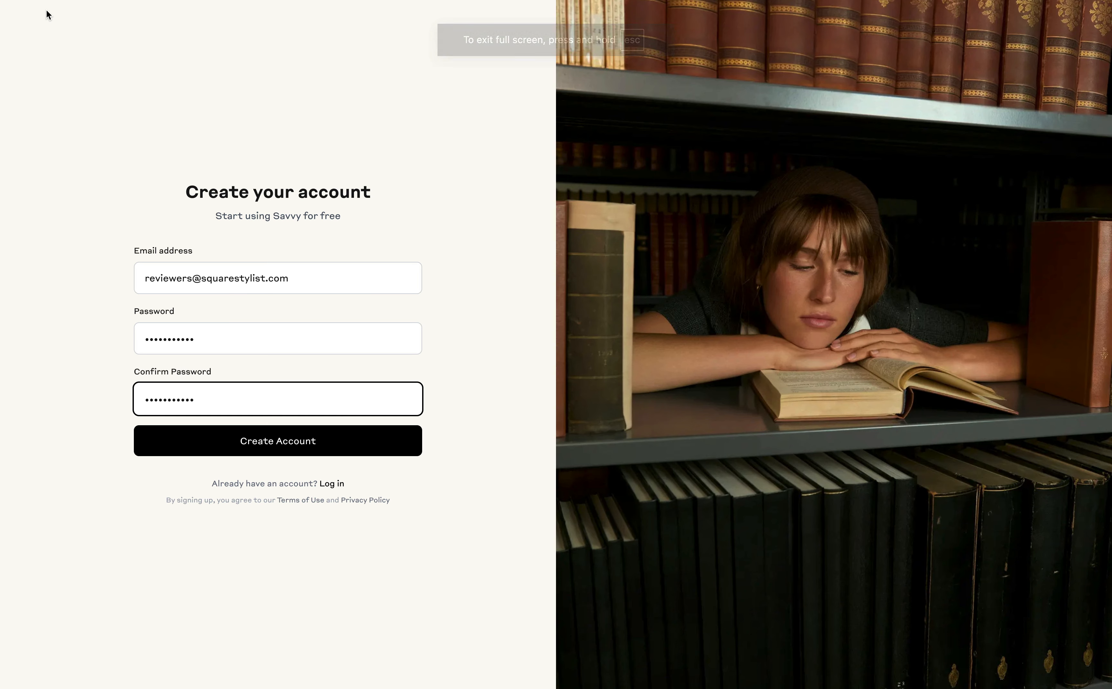
{"action": "mouse_move", "coordinate": [108, 8]}
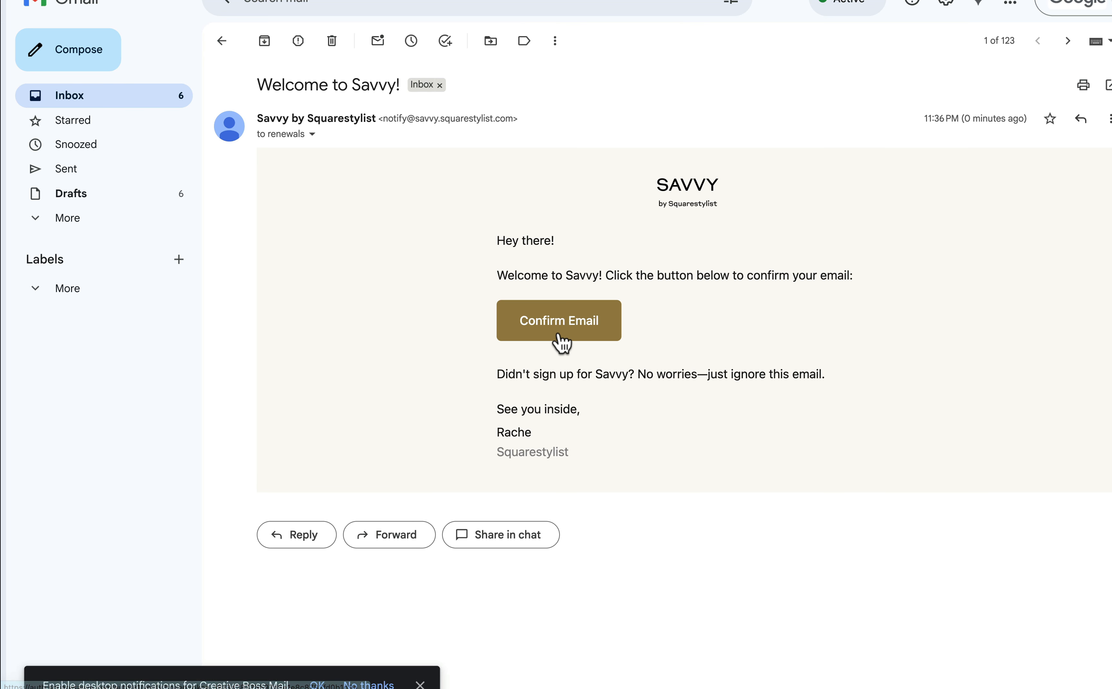
{"action": "left_click", "coordinate": [561, 342]}
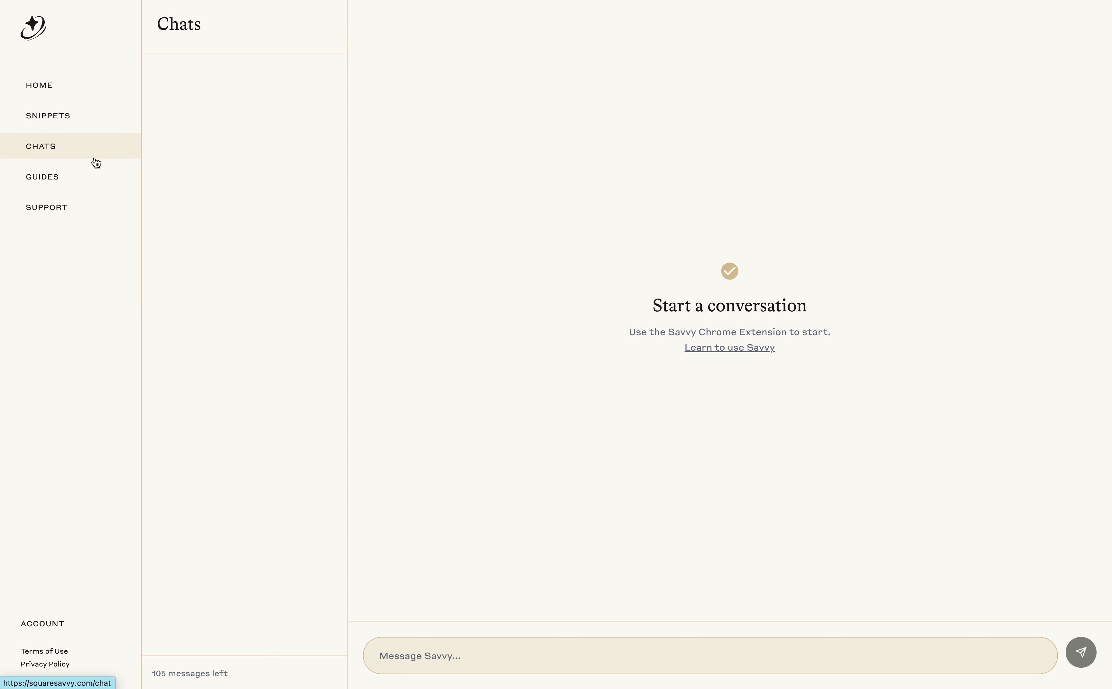
Add the Savvy Chrome extension from the dashboard home and pin Savvy by Squarestylist to the browser toolbar.
{"action": "left_click", "coordinate": [59, 91]}
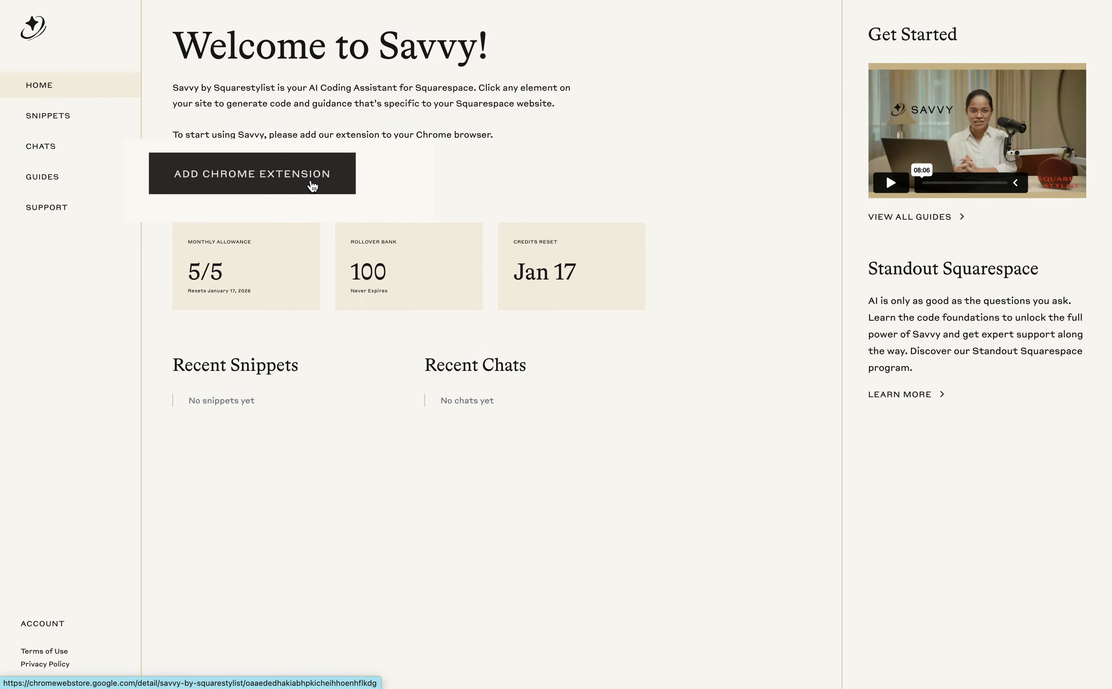
{"action": "left_click", "coordinate": [313, 182]}
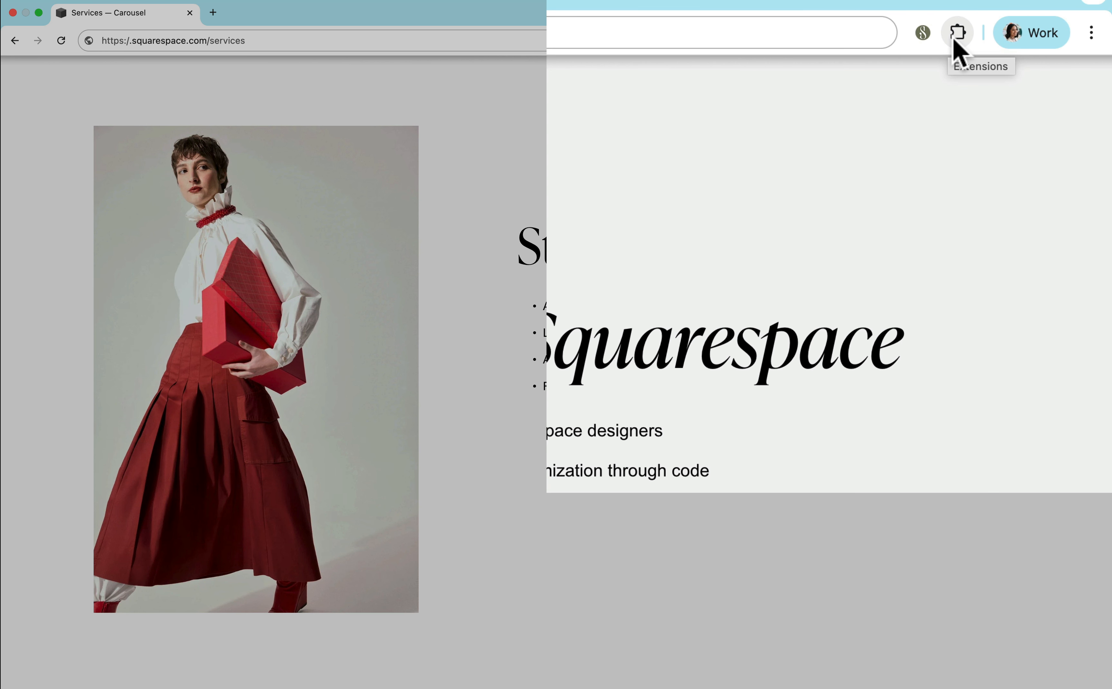
{"action": "left_click", "coordinate": [1006, 44]}
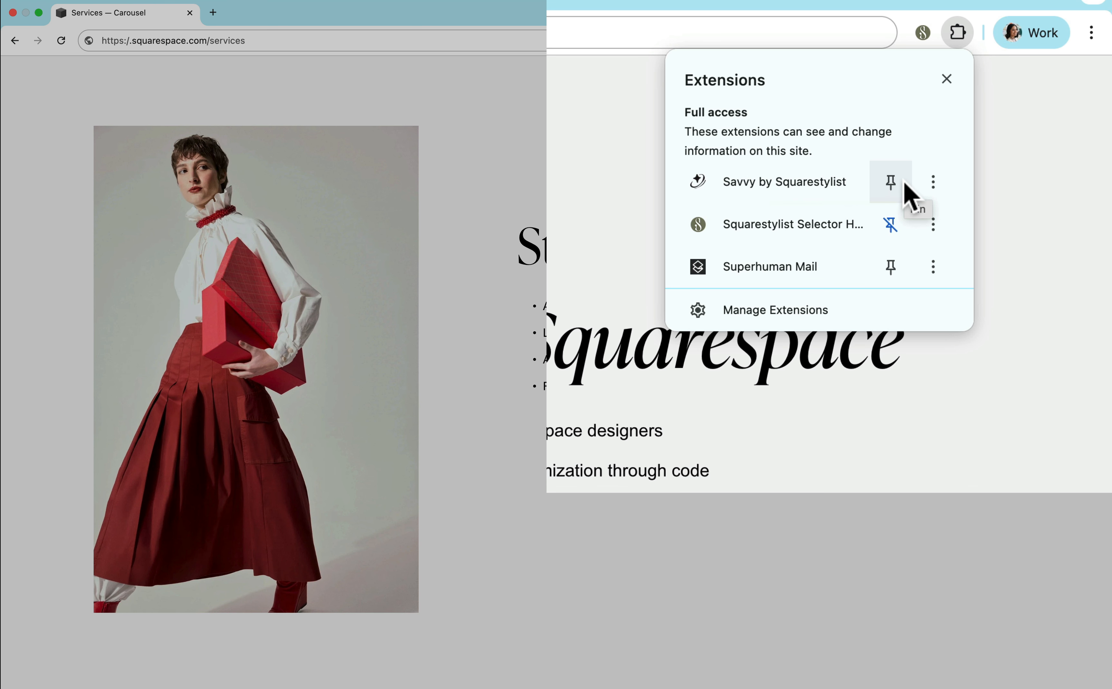
{"action": "left_click", "coordinate": [892, 182]}
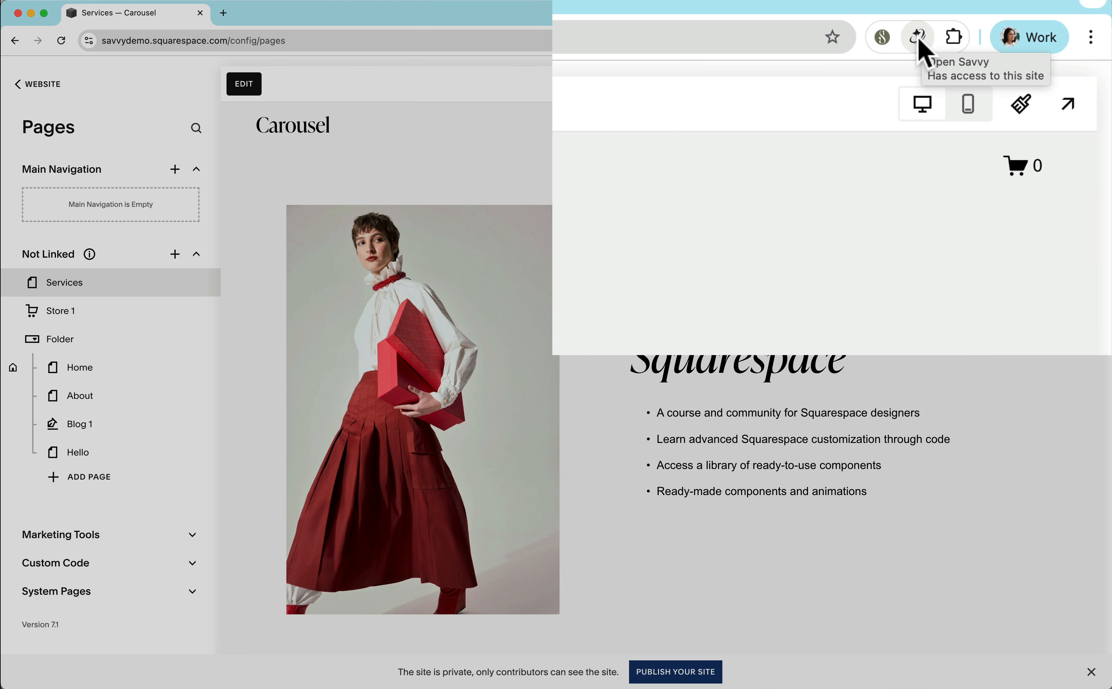
Open the Savvy extension beside the Squarespace Services page and widen its side panel.
{"action": "left_click", "coordinate": [921, 39]}
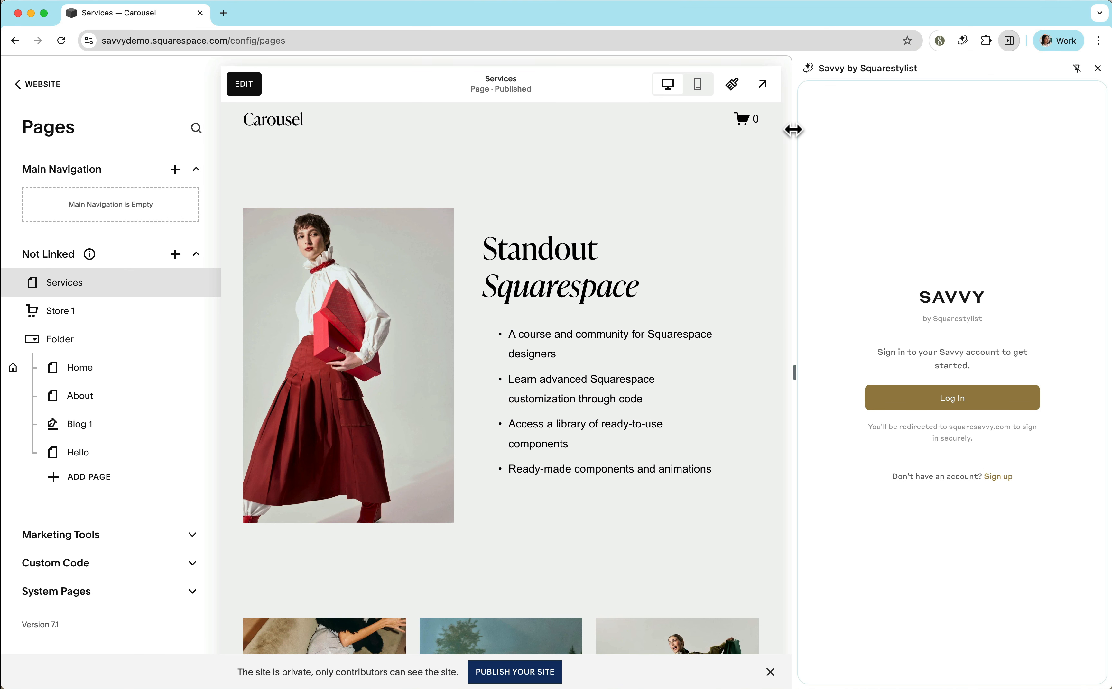
{"action": "left_click_drag", "start_coordinate": [793, 131], "coordinate": [752, 296]}
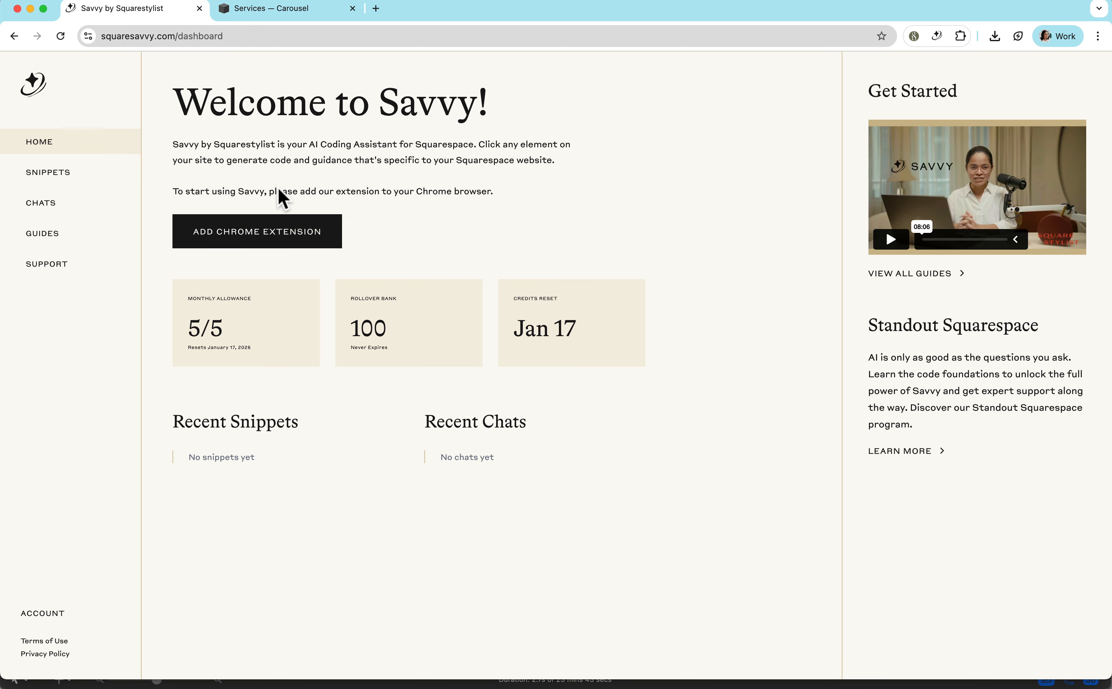
Switch from the Savvy dashboard to the Services site, open the Savvy assistant, and close and reopen it.
{"action": "left_click", "coordinate": [281, 13]}
{"action": "left_click", "coordinate": [937, 36]}
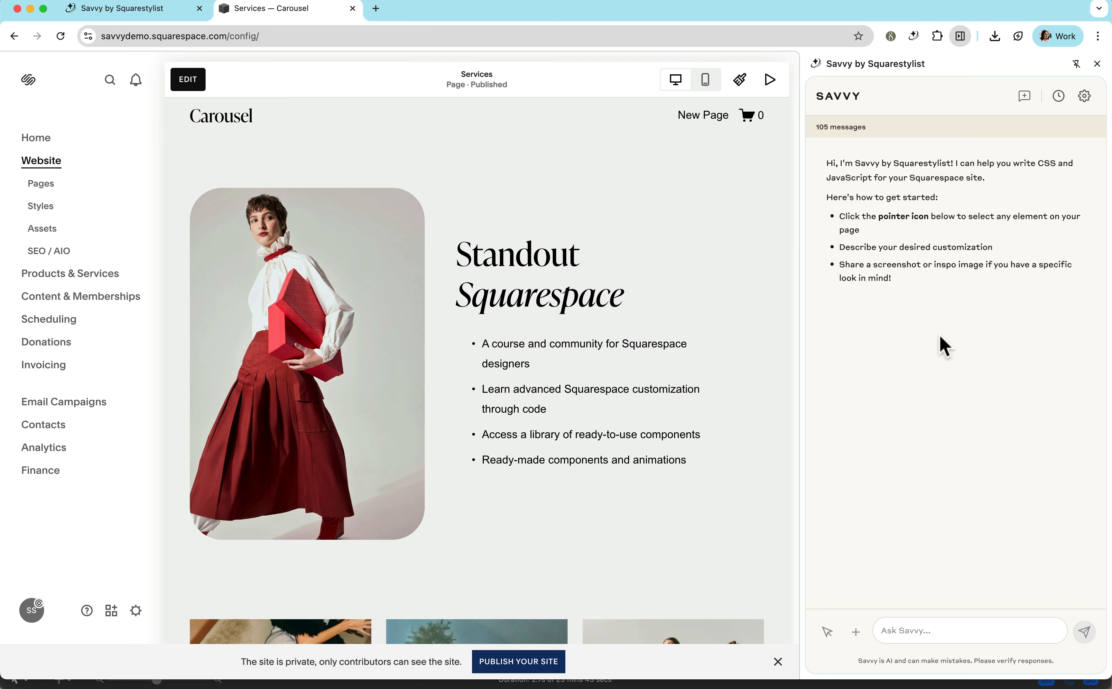
{"action": "left_click", "coordinate": [1098, 64]}
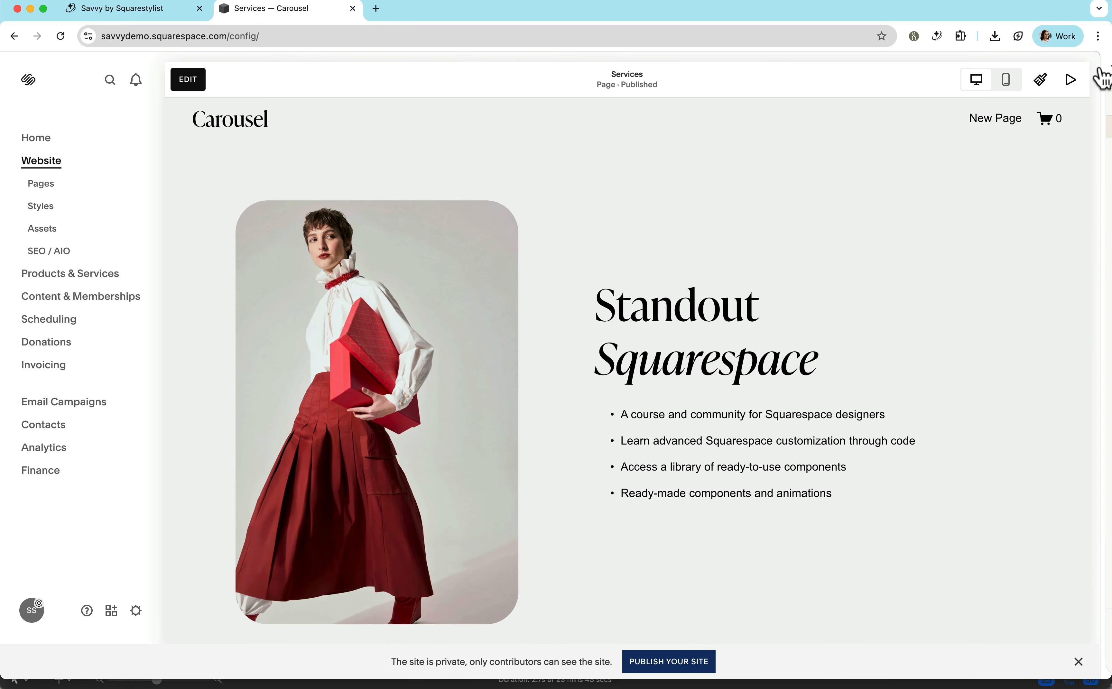
{"action": "left_click", "coordinate": [944, 41]}
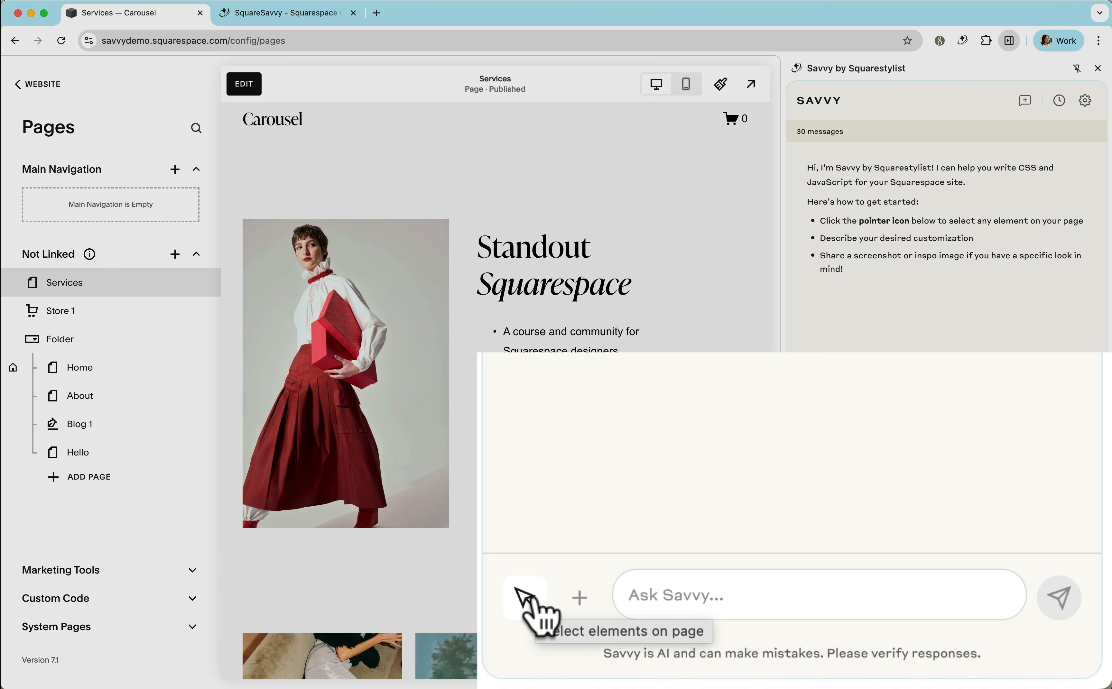
Select the portrait image beside the Standout Squarespace heading for Savvy and inspect its element context.
{"action": "left_click", "coordinate": [527, 599]}
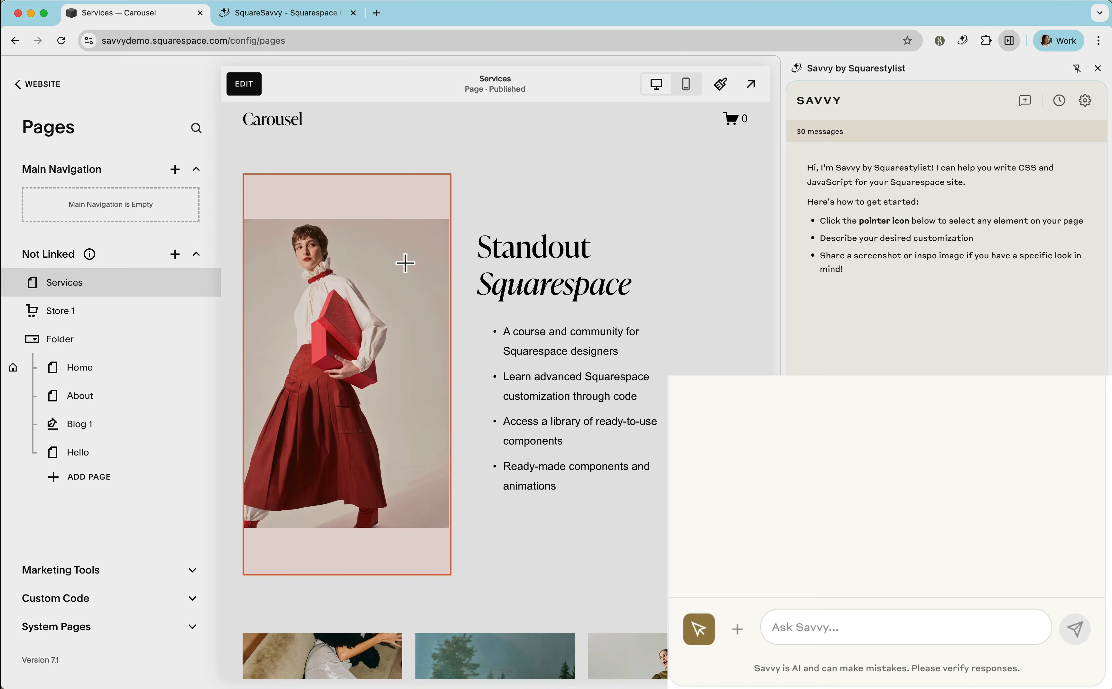
{"action": "left_click", "coordinate": [410, 269]}
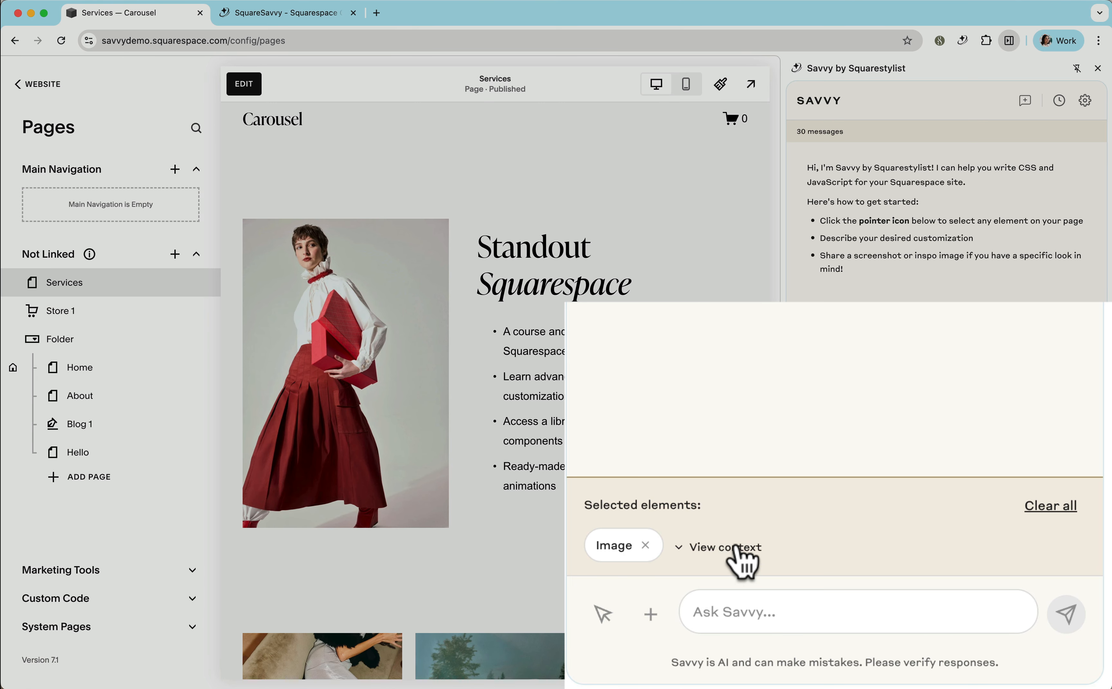
{"action": "left_click", "coordinate": [745, 555]}
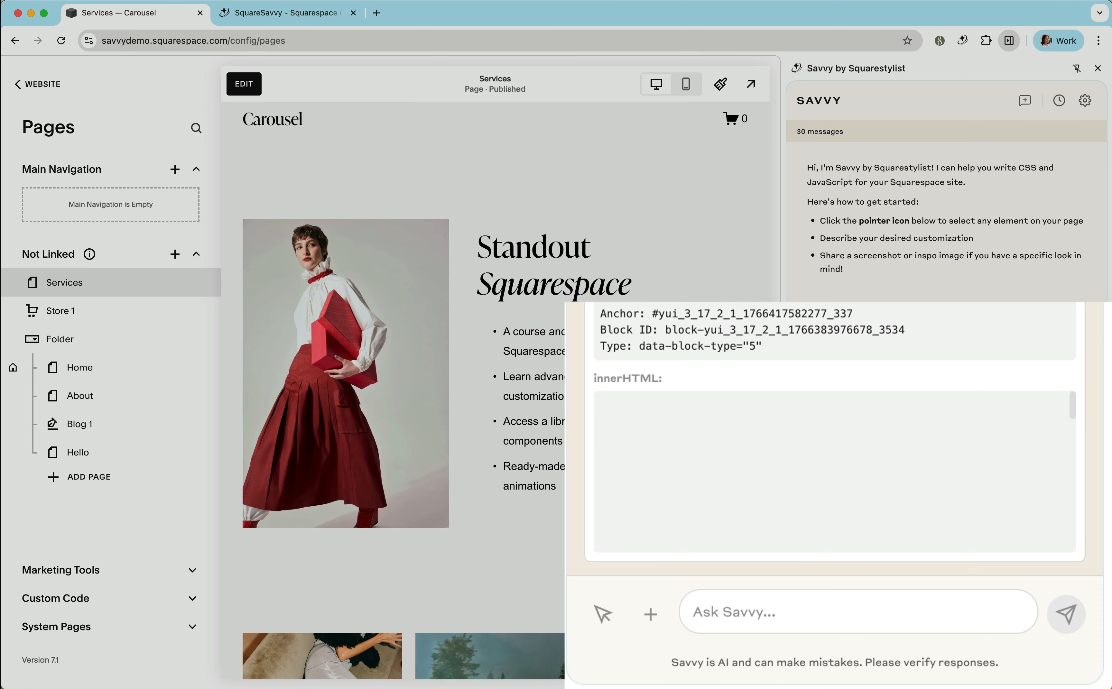
{"action": "left_click", "coordinate": [882, 407]}
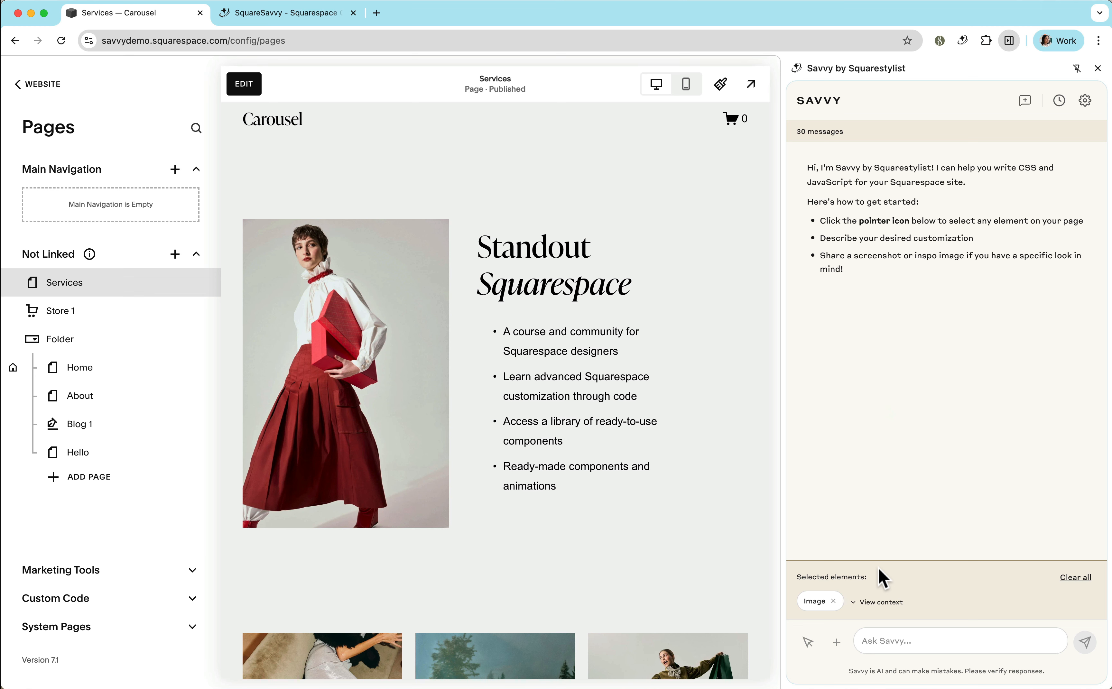
Send Savvy the request "Please help add a border to this image".
{"action": "left_click", "coordinate": [881, 640]}
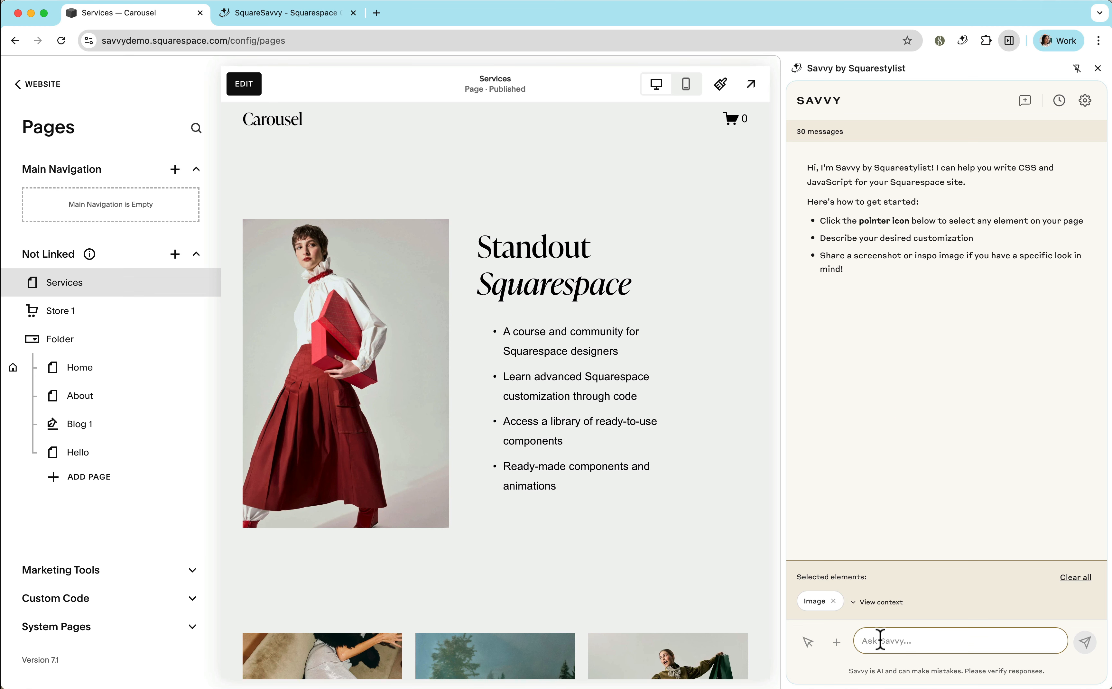
{"action": "type", "text": "Please help add a border to this image"}
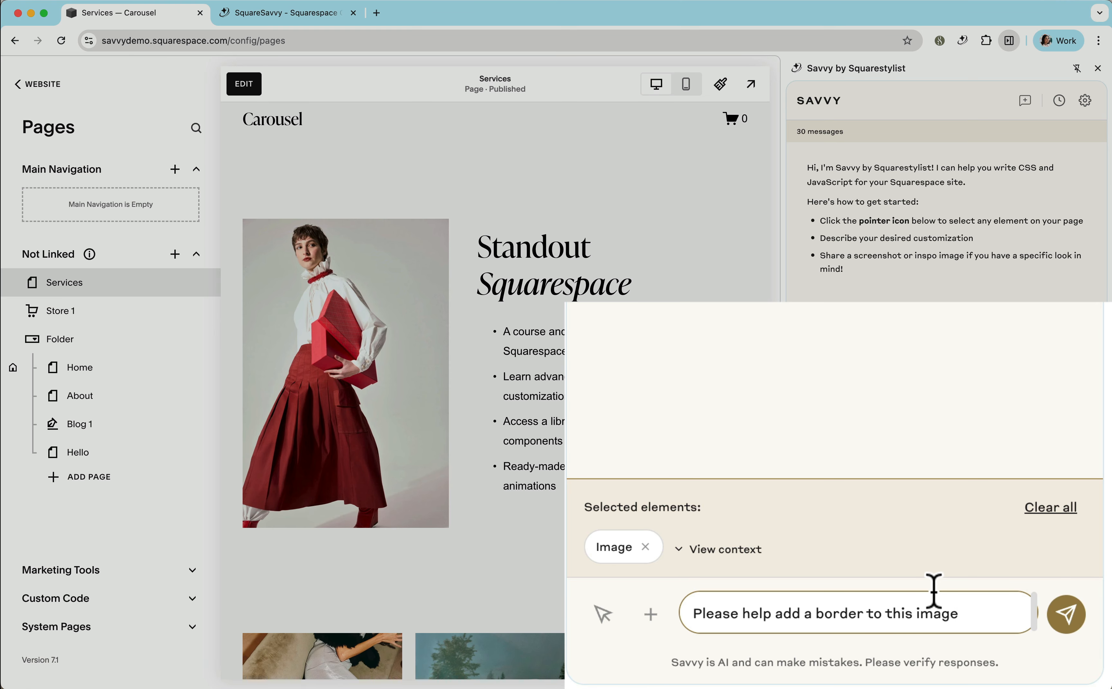
{"action": "left_click", "coordinate": [1084, 644]}
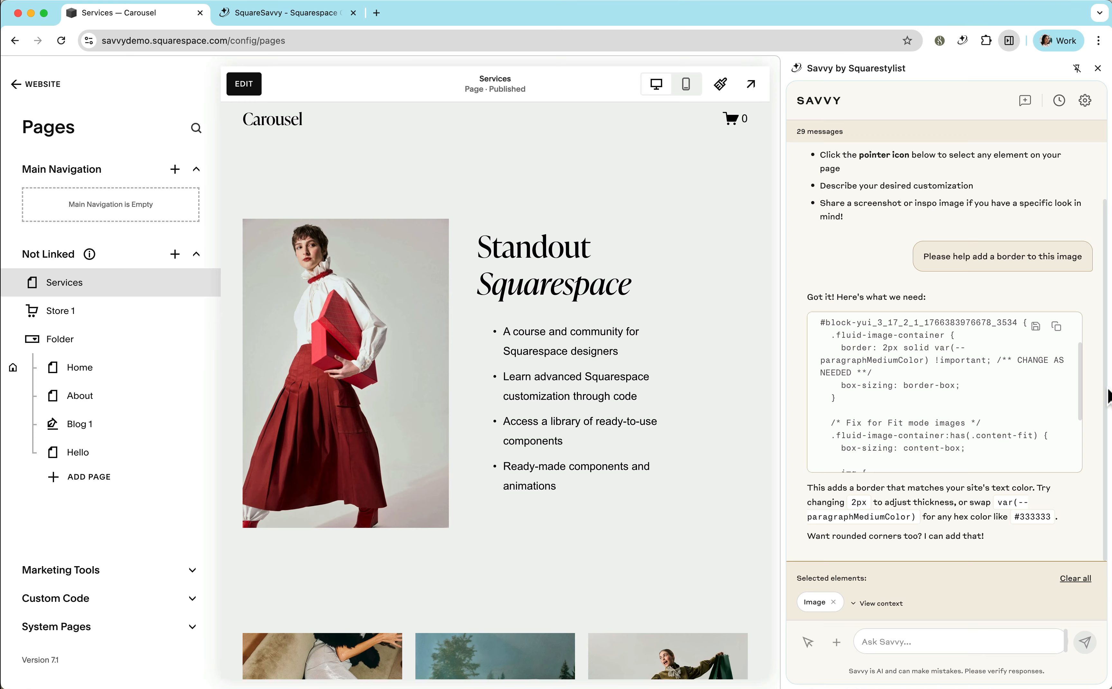
Copy Savvy's generated border code and paste it into the site's Custom CSS editor.
{"action": "scroll", "coordinate": [1071, 347], "scroll_direction": "down", "scroll_amount": 2}
{"action": "left_click", "coordinate": [1057, 329]}
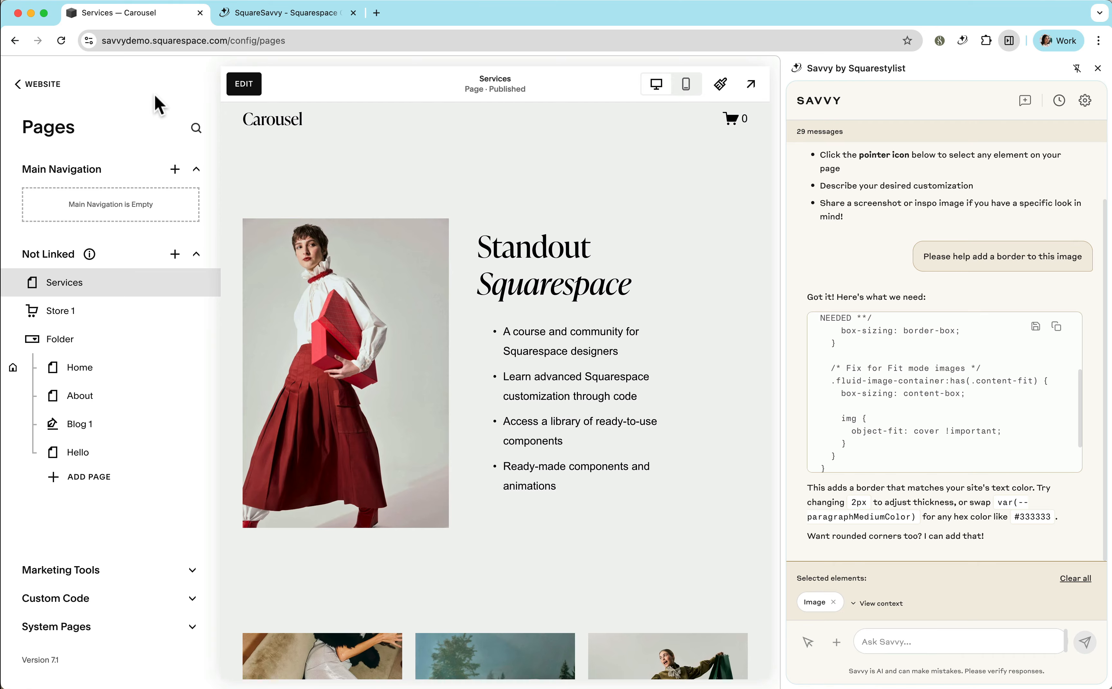
{"action": "type", "text": "/"}
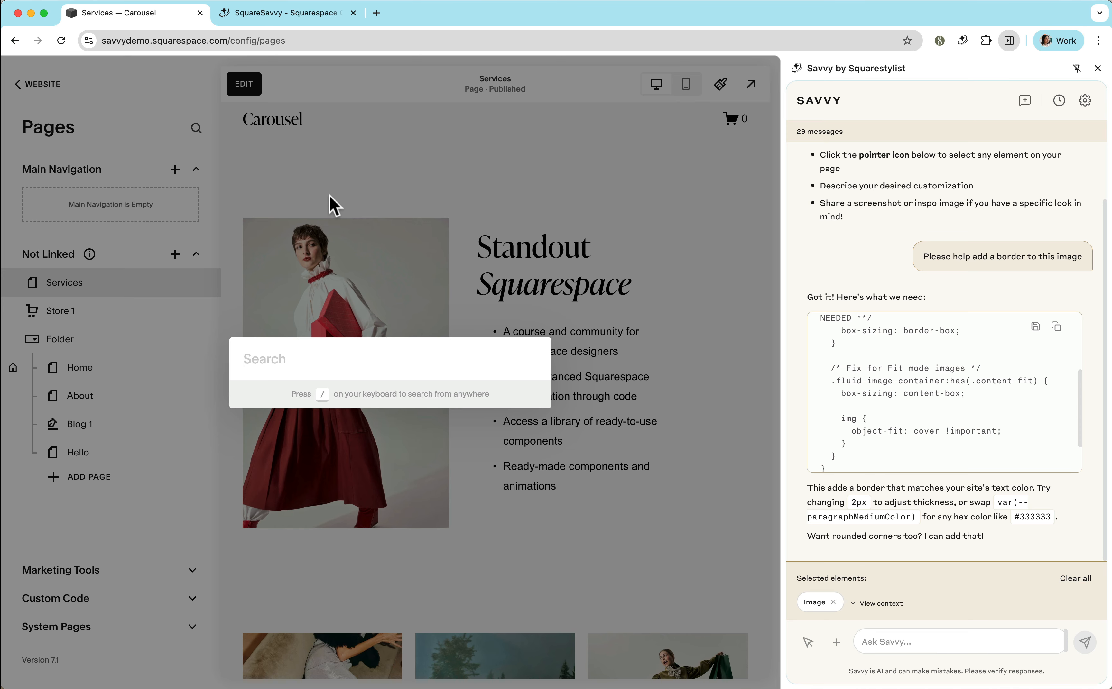
{"action": "type", "text": "css"}
{"action": "key", "text": "Return"}
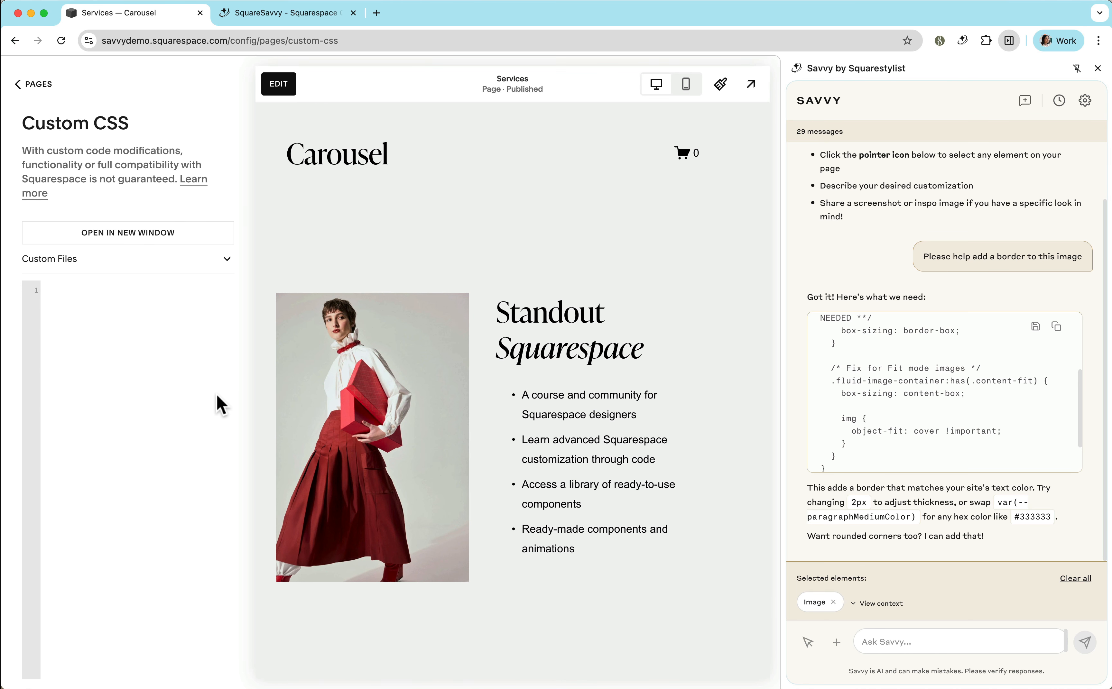
{"action": "left_click", "coordinate": [107, 321]}
{"action": "key", "text": "super+v"}
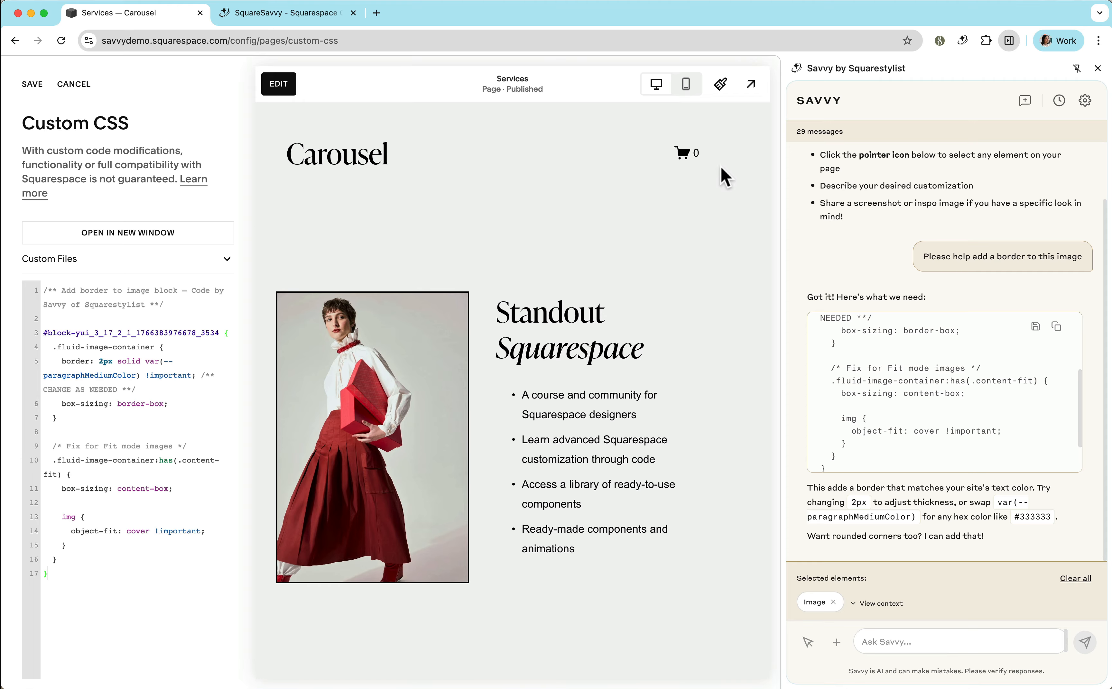
Preview the bordered image in the full page view and save the Custom CSS.
{"action": "left_click", "coordinate": [747, 90]}
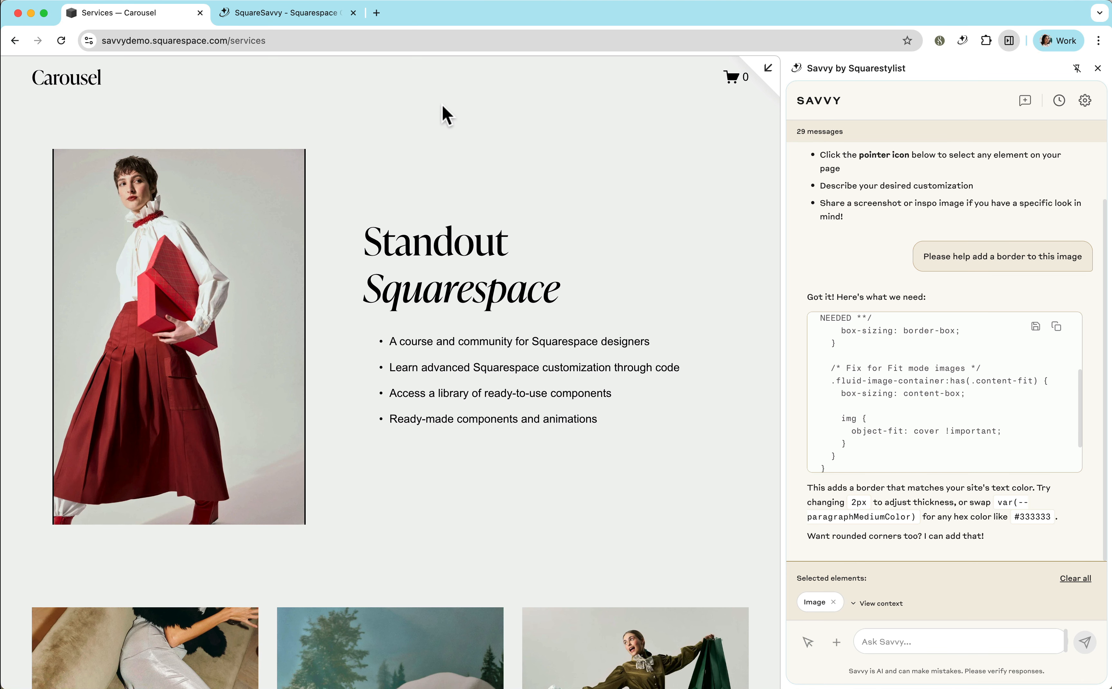
{"action": "left_click", "coordinate": [770, 80]}
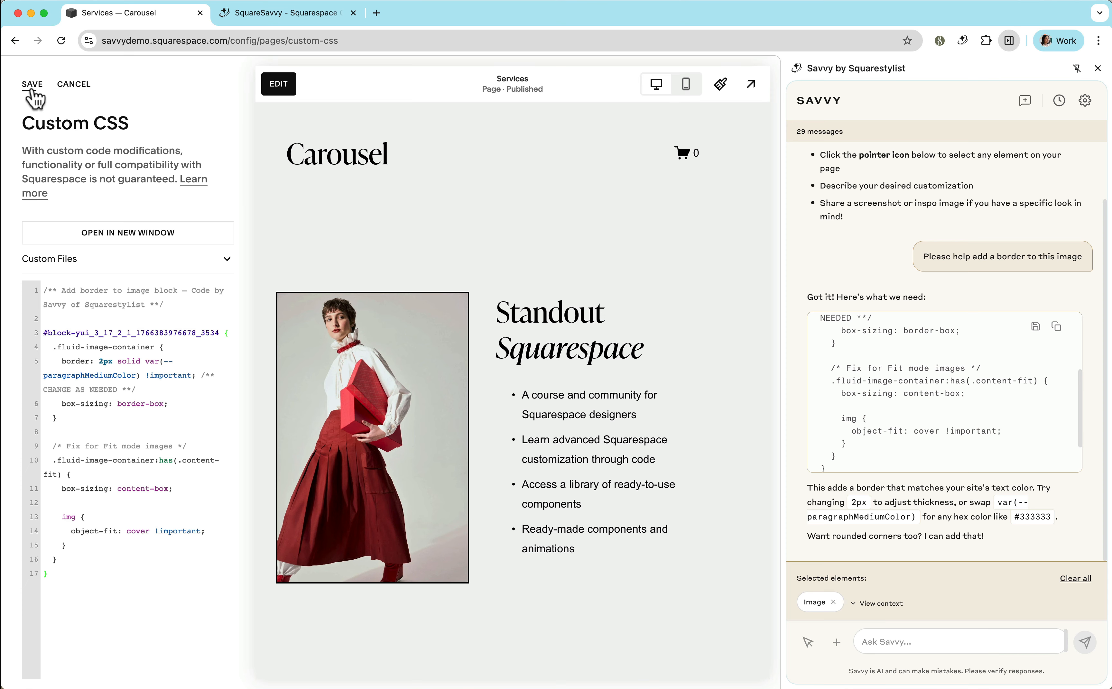
{"action": "left_click", "coordinate": [32, 89]}
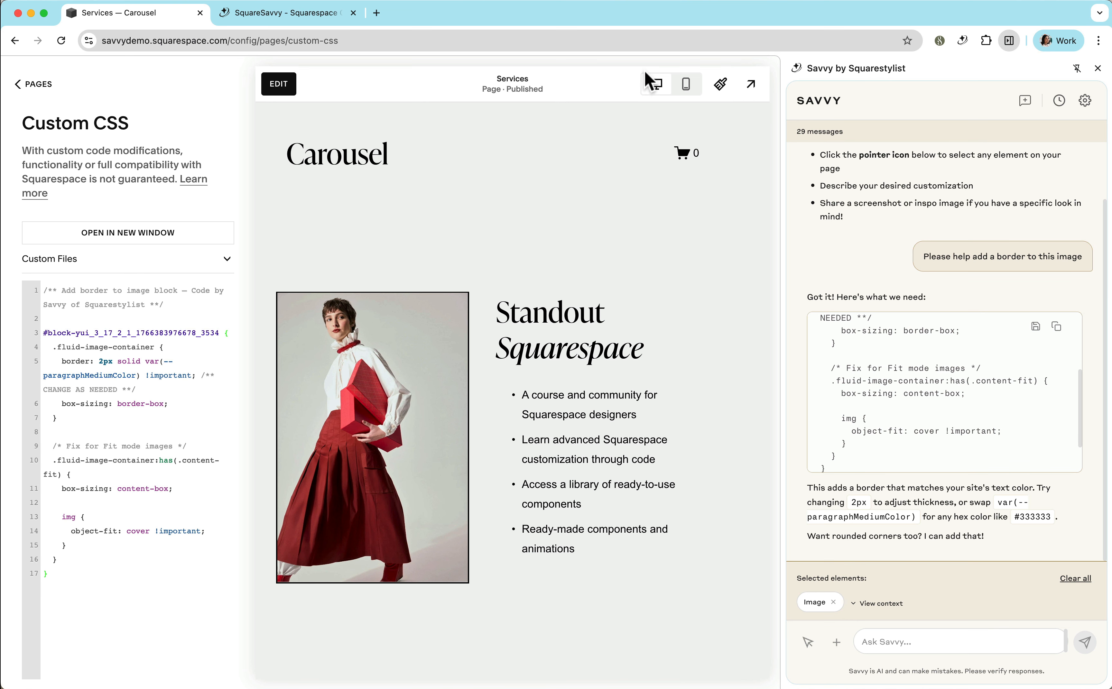
Open savvydemo.squarespace.com/services?noredirect in a new browser tab and check the image border on the page.
{"action": "left_click", "coordinate": [750, 84]}
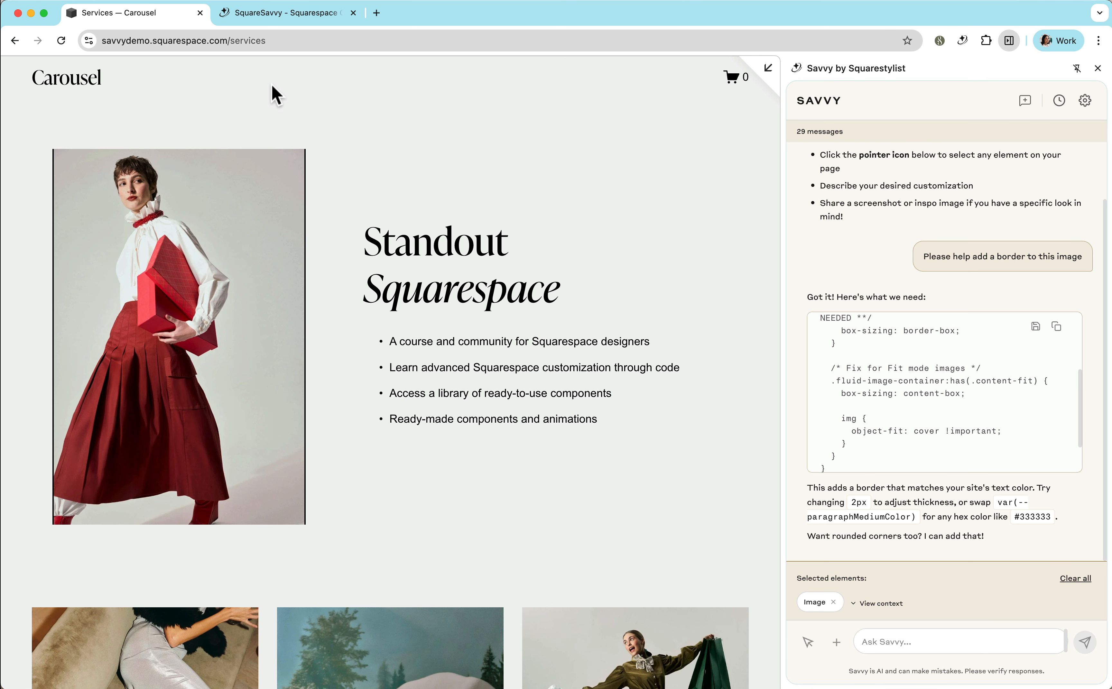
{"action": "left_click", "coordinate": [274, 41]}
{"action": "key", "text": "super+c"}
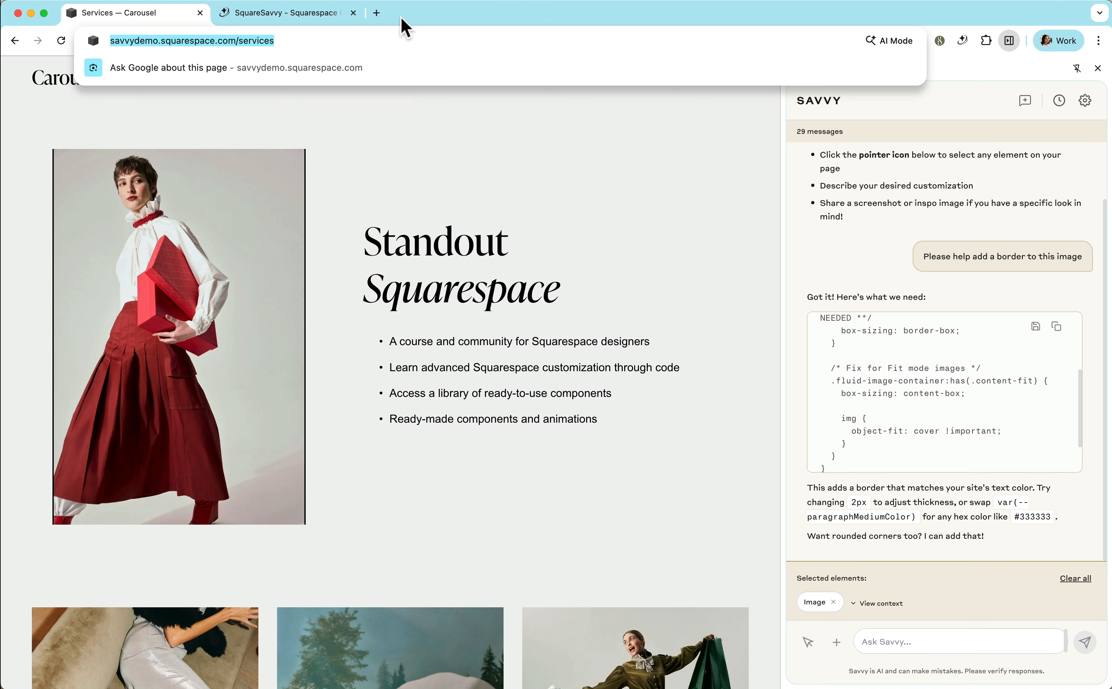
{"action": "left_click", "coordinate": [377, 13]}
{"action": "key", "text": "super+v"}
{"action": "type", "text": "n"}
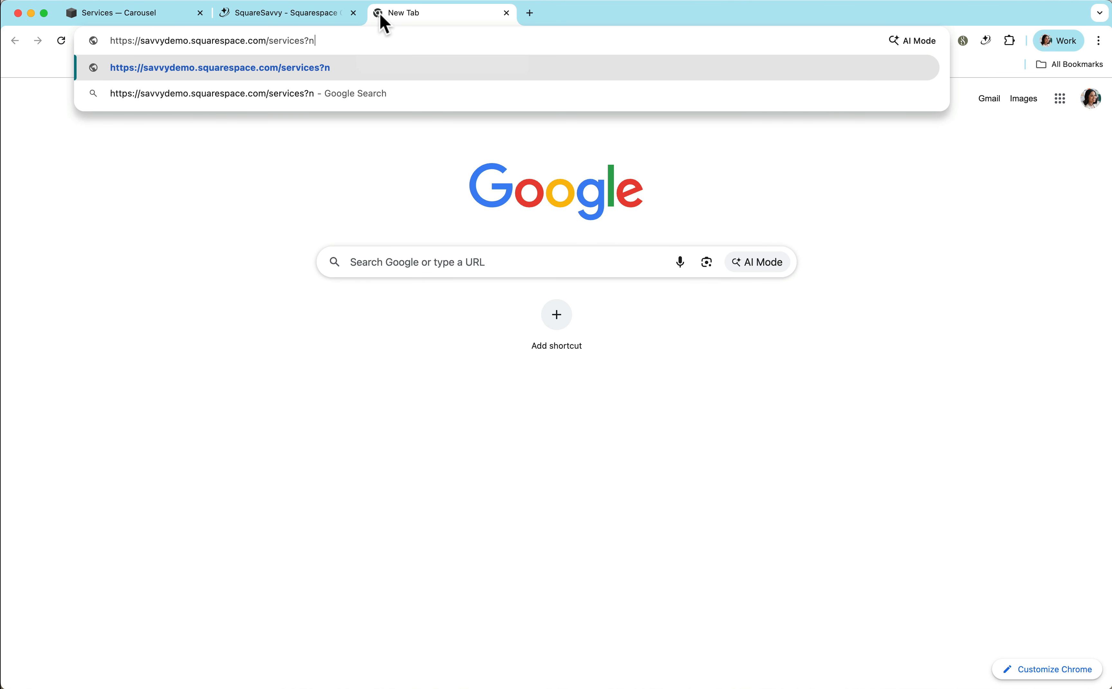
{"action": "type", "text": "oredirect"}
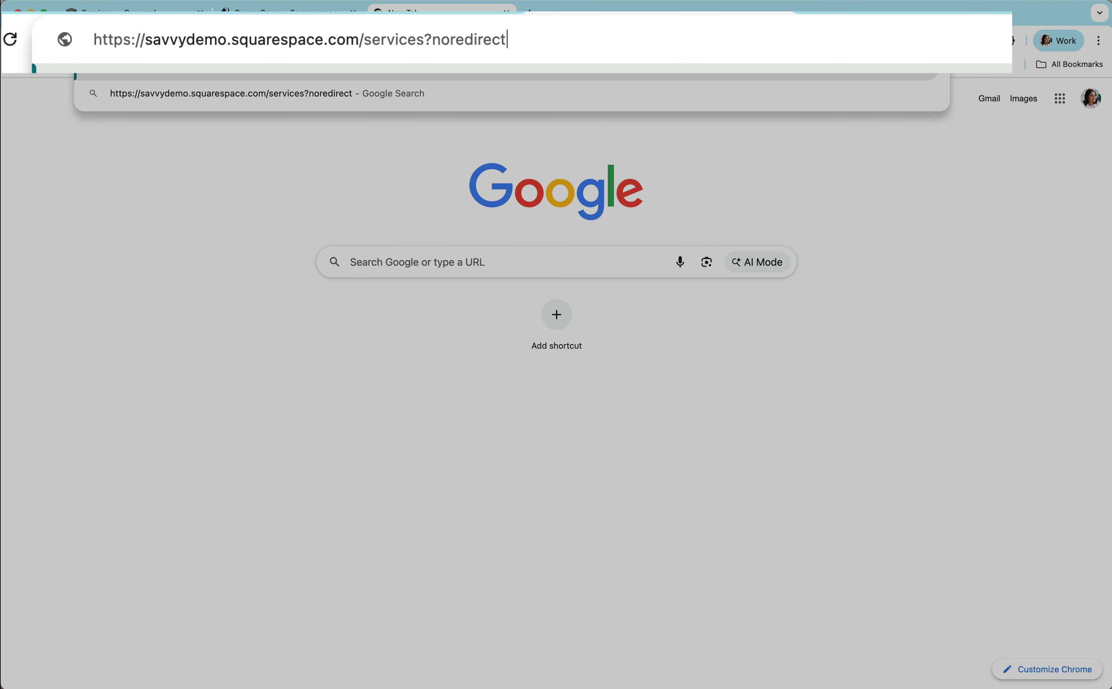
{"action": "left_click_drag", "start_coordinate": [426, 41], "coordinate": [550, 44]}
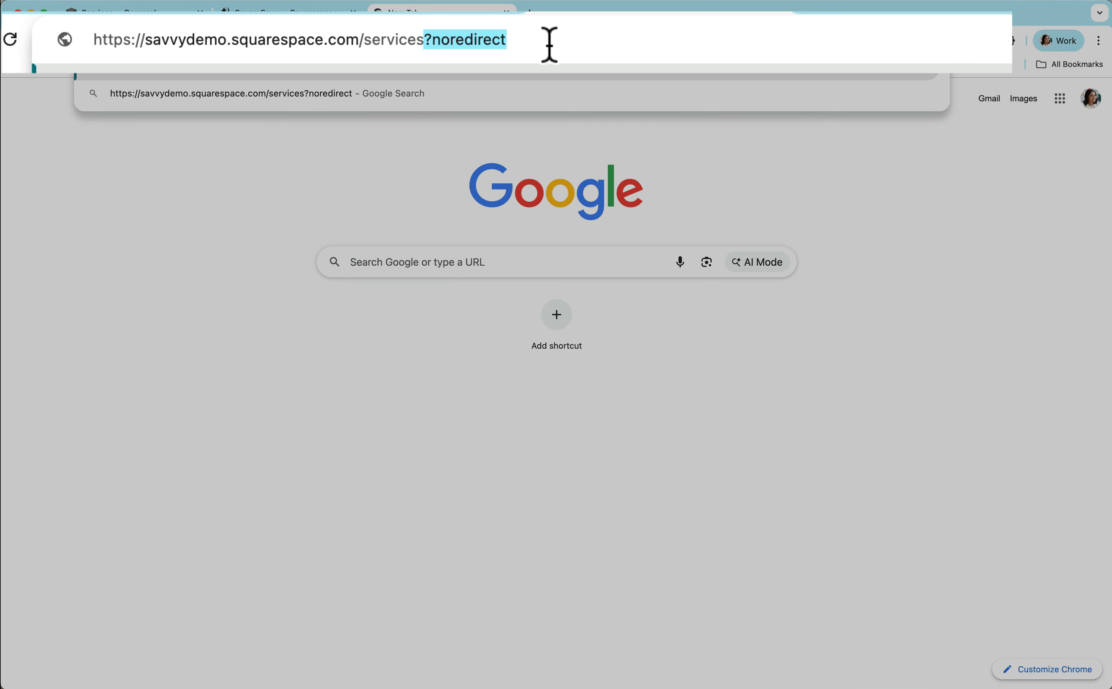
{"action": "key", "text": "Return"}
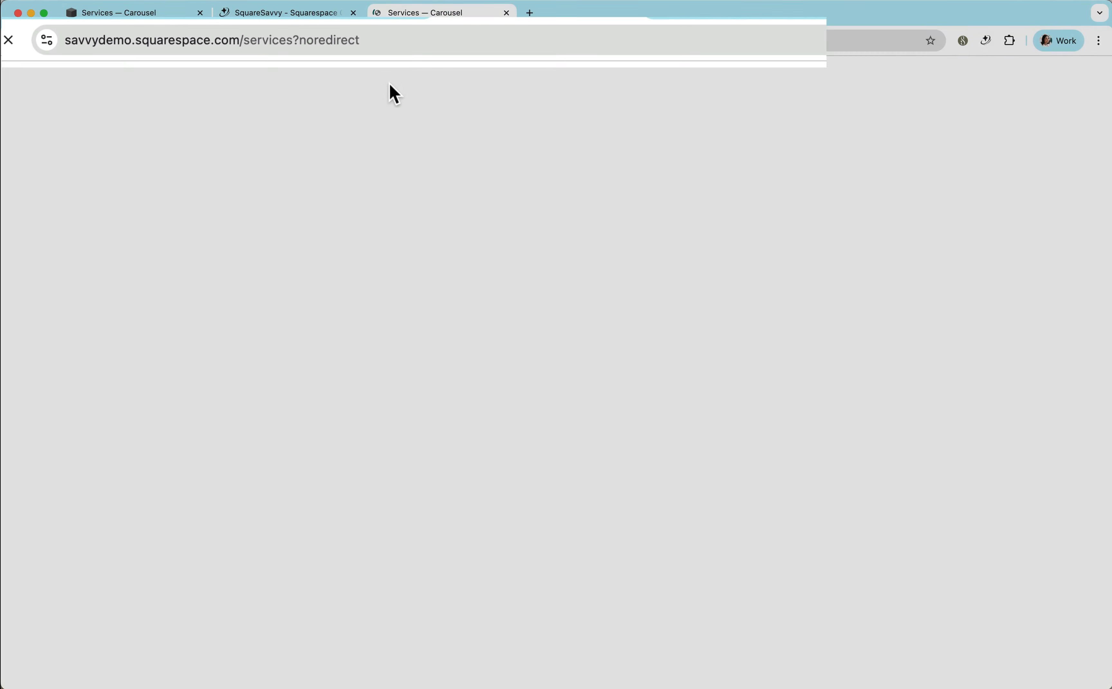
{"action": "scroll", "coordinate": [328, 230], "scroll_direction": "down", "scroll_amount": 2}
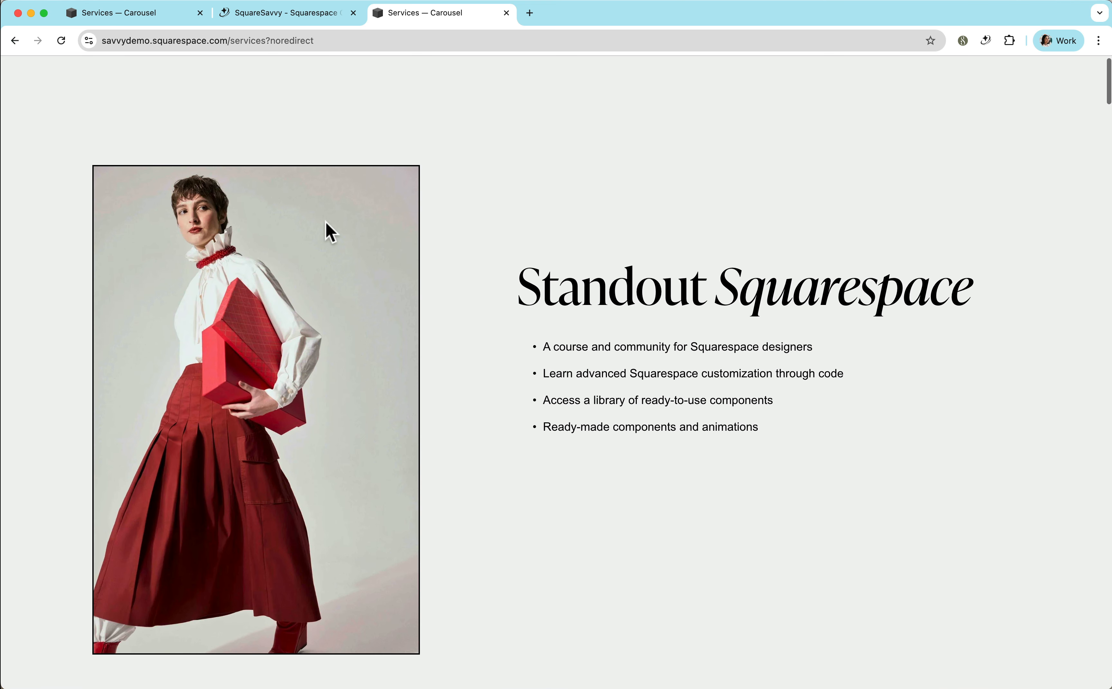
Return to the site editor, set the model image's corner radius to 50, save the page and exit editing.
{"action": "left_click", "coordinate": [133, 12]}
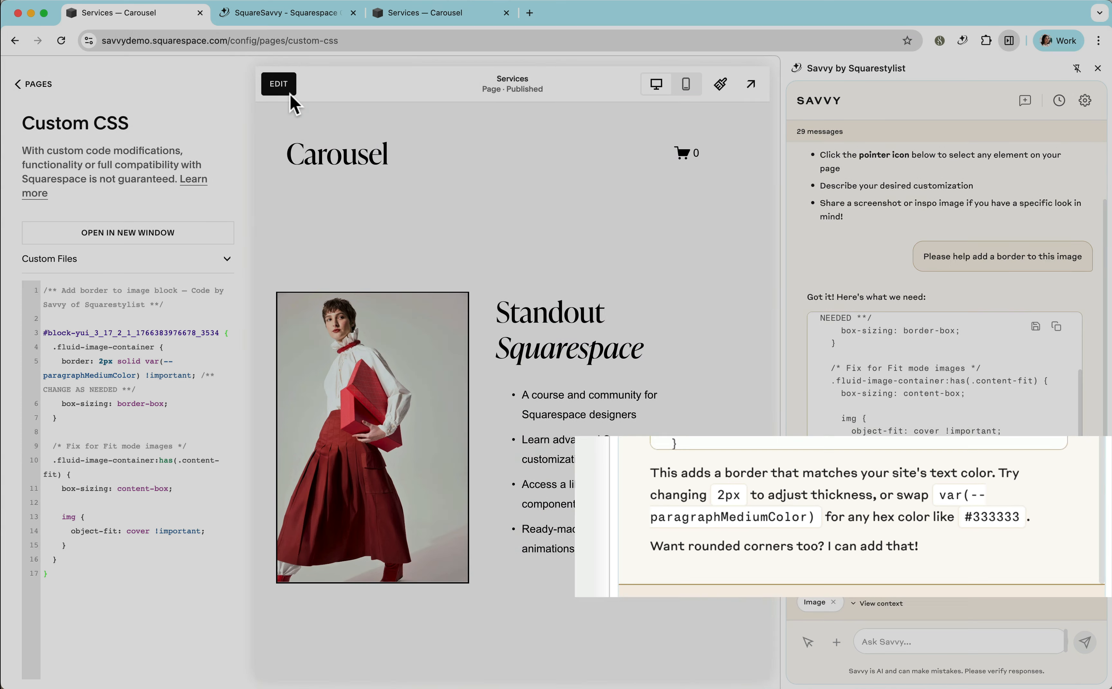
{"action": "left_click", "coordinate": [283, 87]}
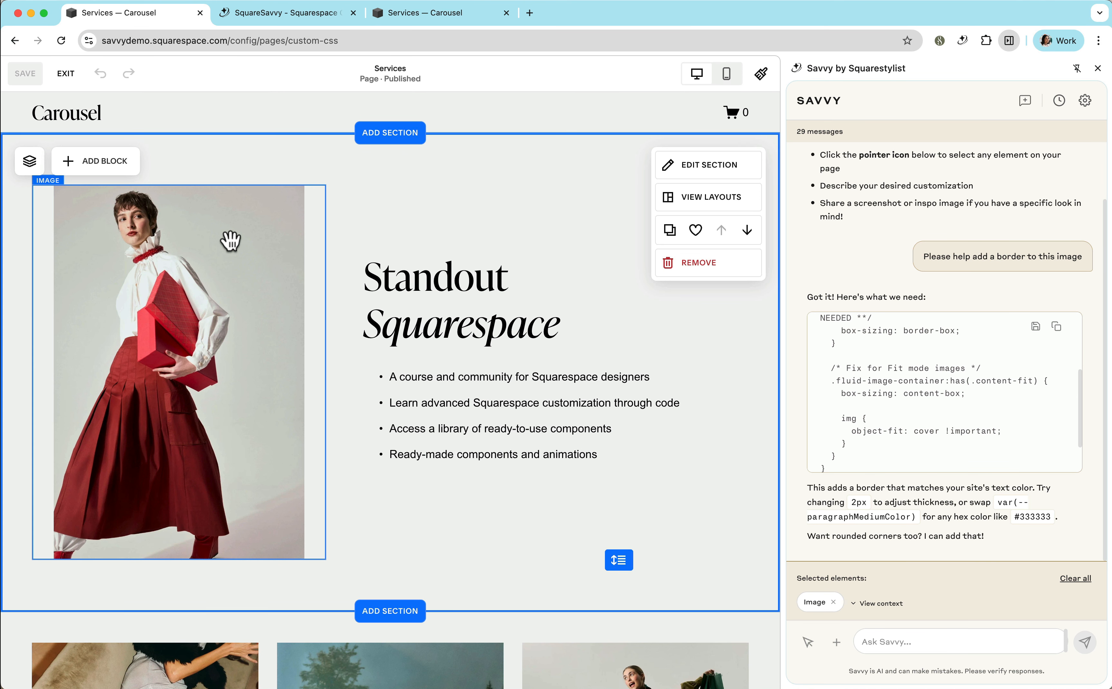
{"action": "double_click", "coordinate": [231, 241]}
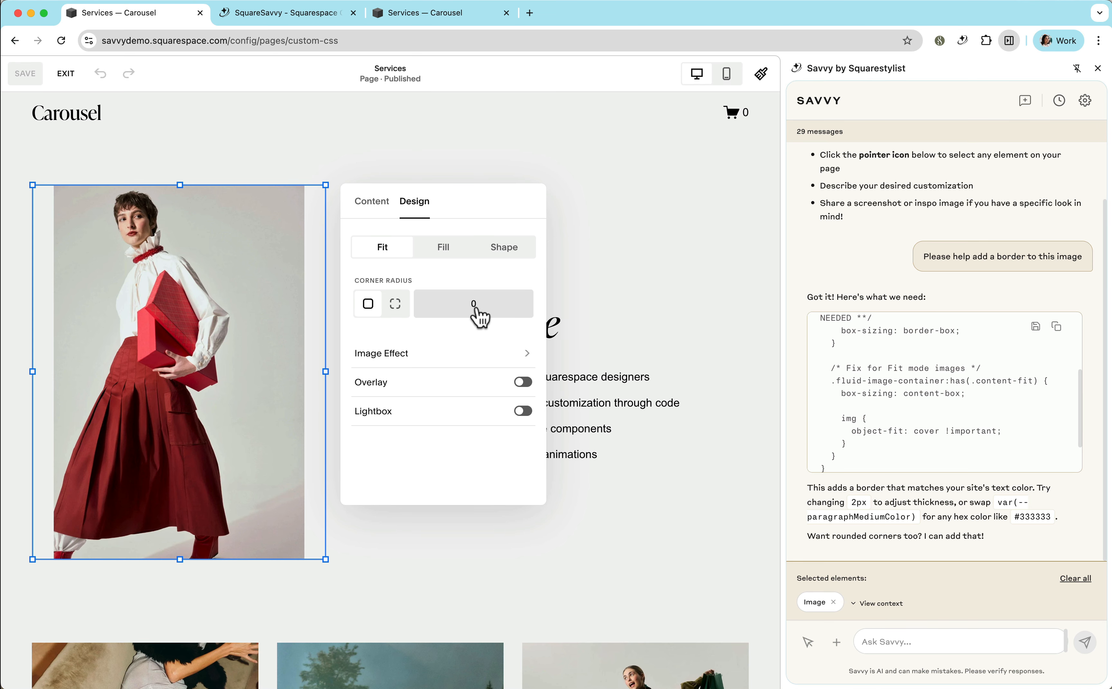
{"action": "left_click", "coordinate": [476, 309]}
{"action": "type", "text": "50"}
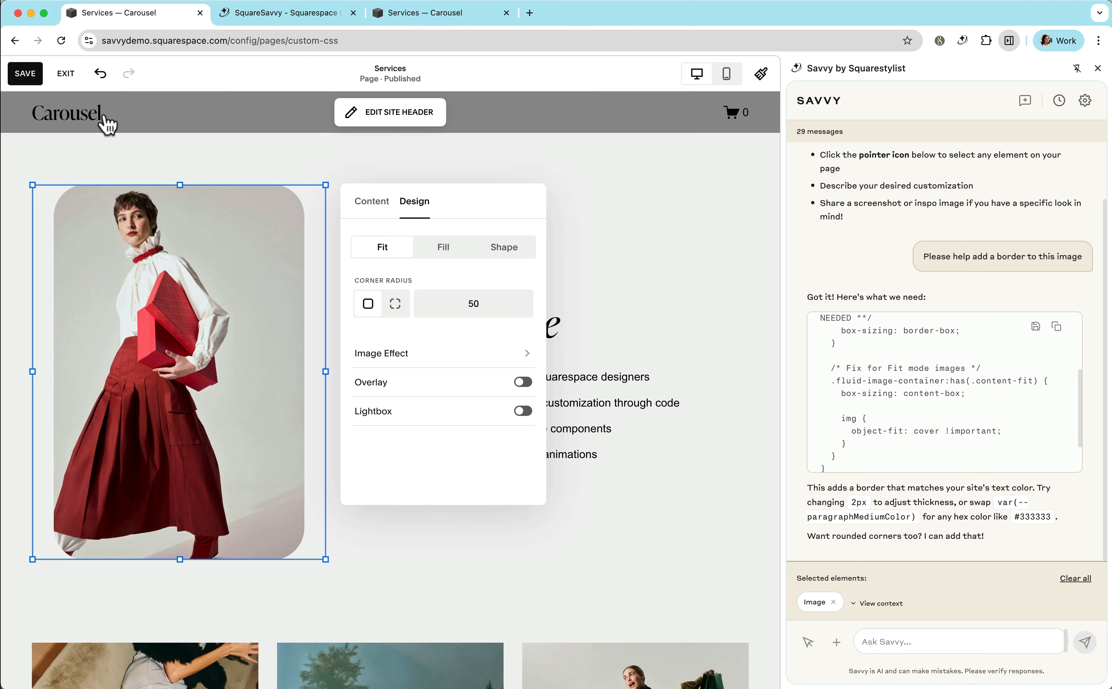
{"action": "left_click", "coordinate": [27, 76]}
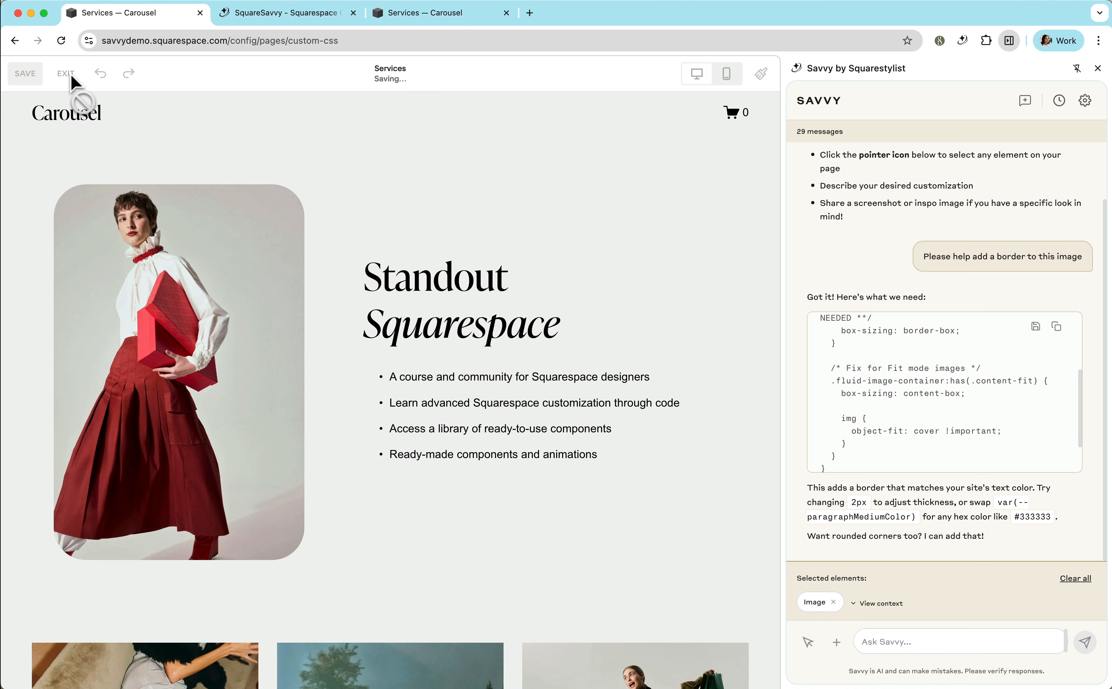
{"action": "left_click", "coordinate": [66, 74]}
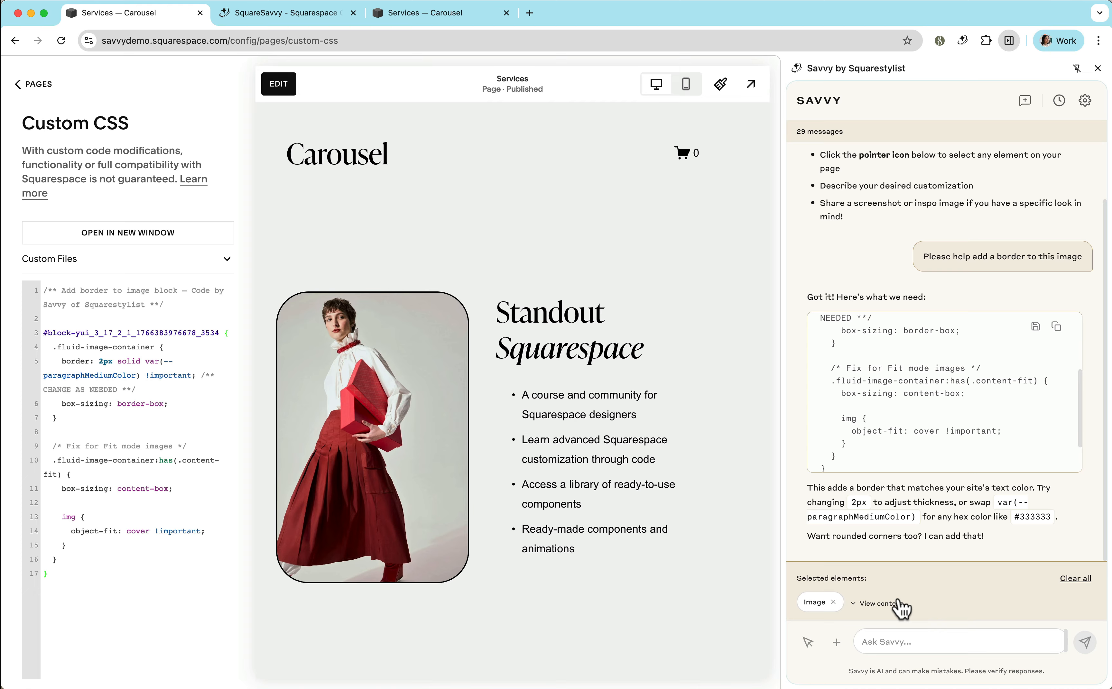
Check the border line in Savvy's code, then switch the image section's color theme to Dark 1 and save the page.
{"action": "scroll", "coordinate": [975, 405], "scroll_direction": "up", "scroll_amount": 3}
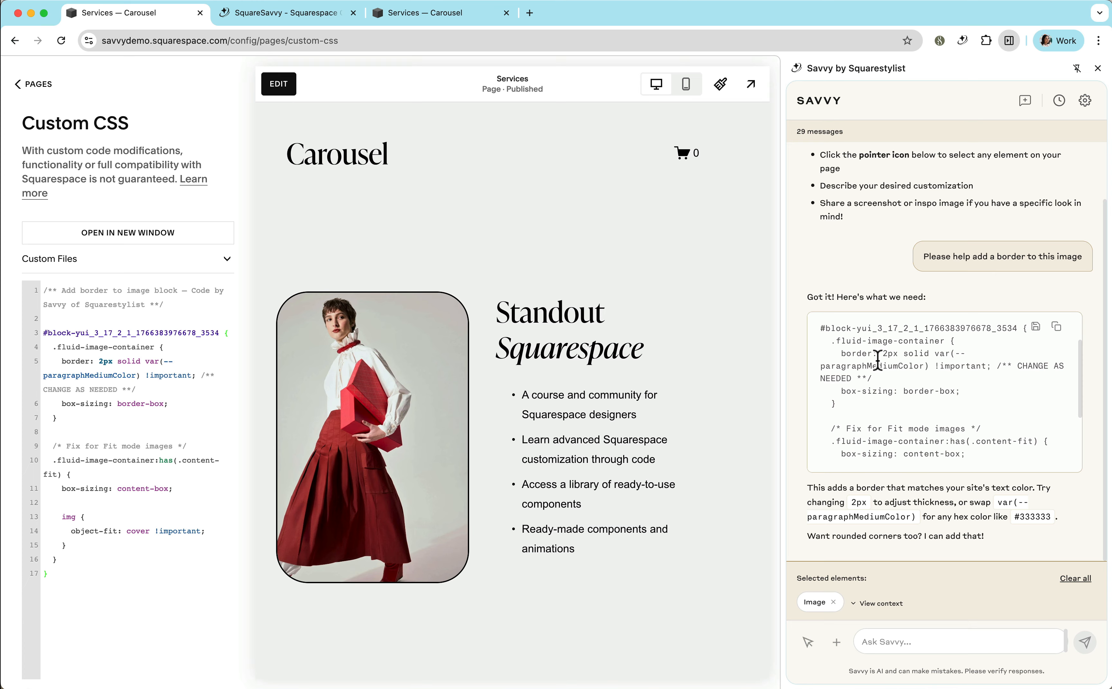
{"action": "left_click_drag", "start_coordinate": [837, 354], "coordinate": [881, 367]}
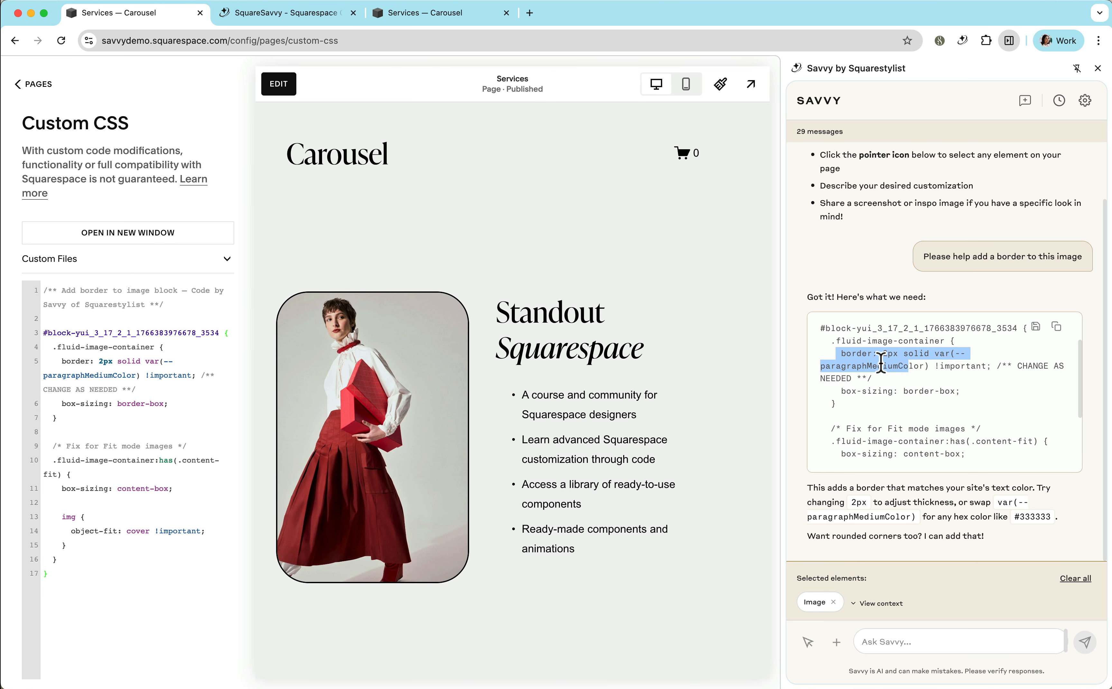
{"action": "left_click", "coordinate": [277, 88]}
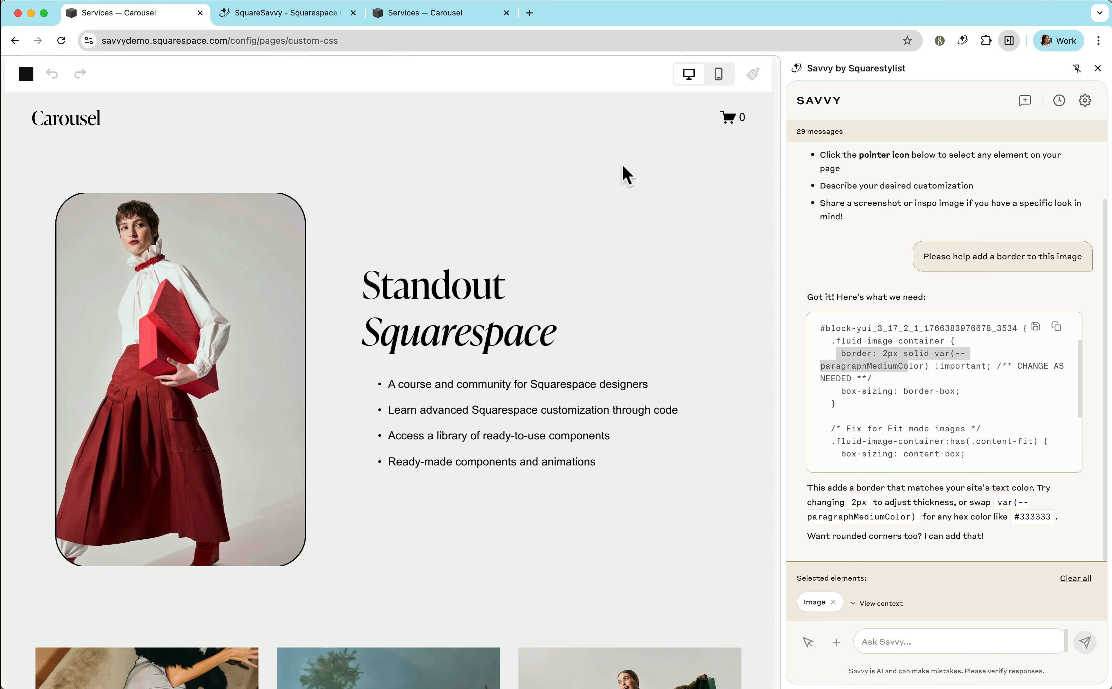
{"action": "left_click", "coordinate": [719, 169]}
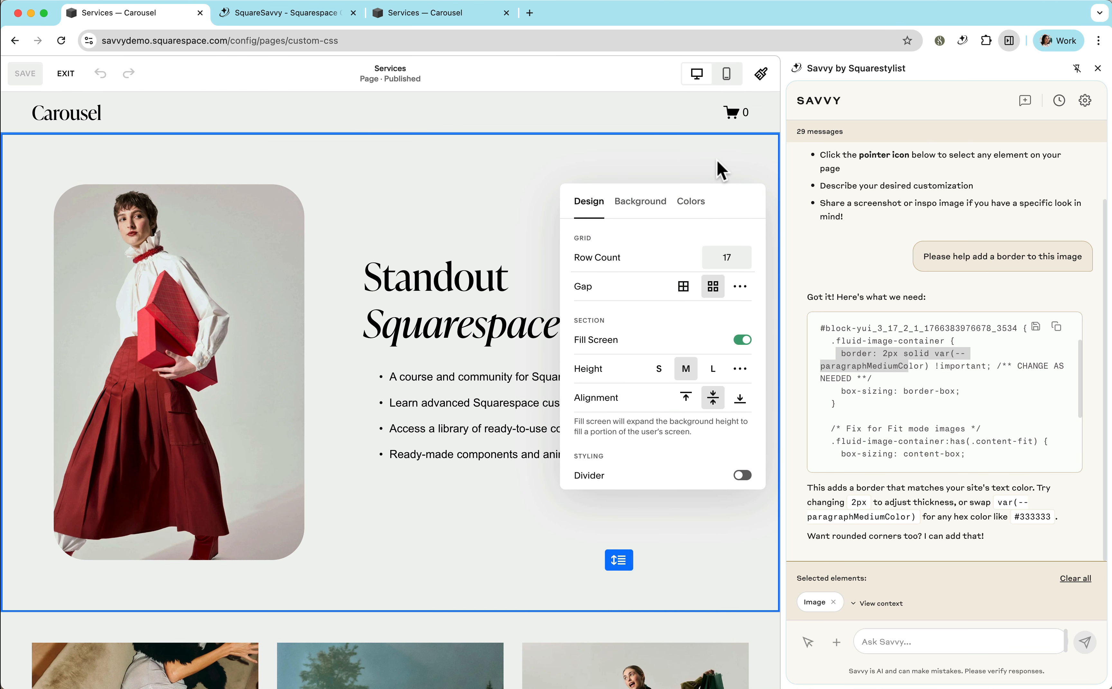
{"action": "left_click", "coordinate": [694, 203]}
{"action": "scroll", "coordinate": [668, 355], "scroll_direction": "down", "scroll_amount": 3}
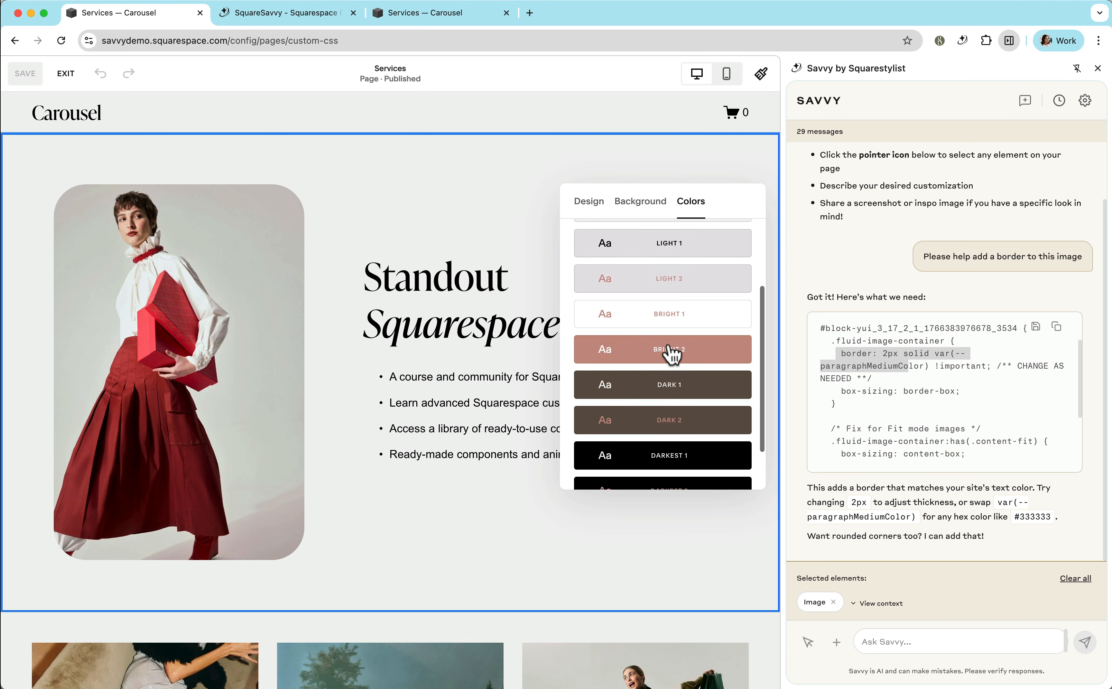
{"action": "left_click", "coordinate": [676, 388]}
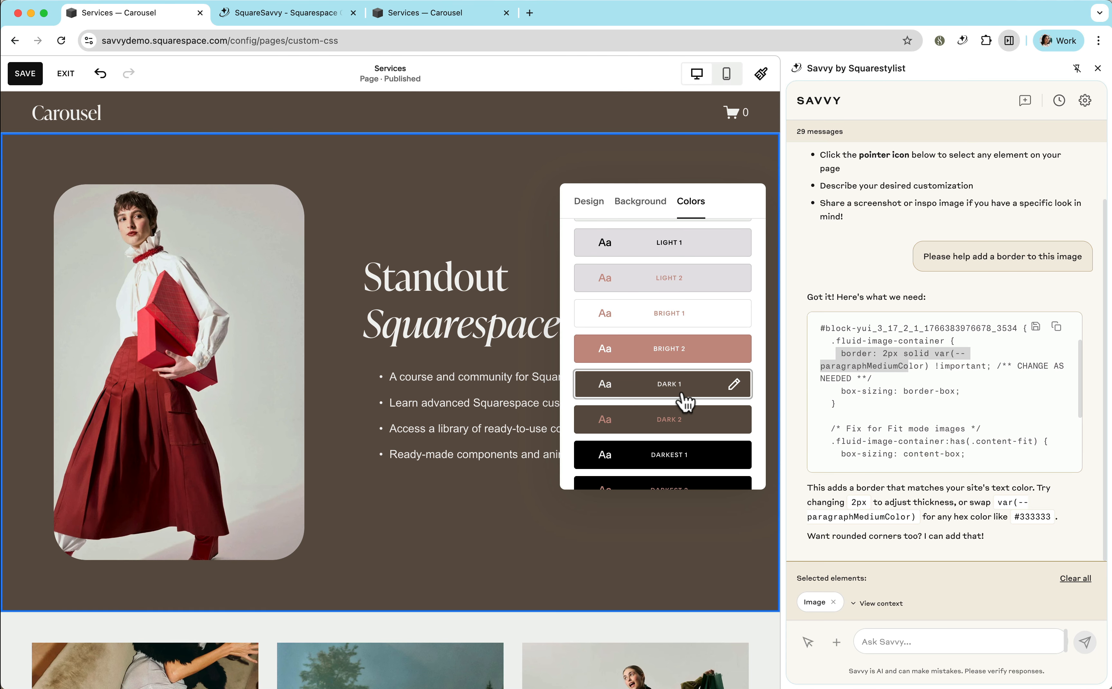
{"action": "left_click", "coordinate": [25, 74]}
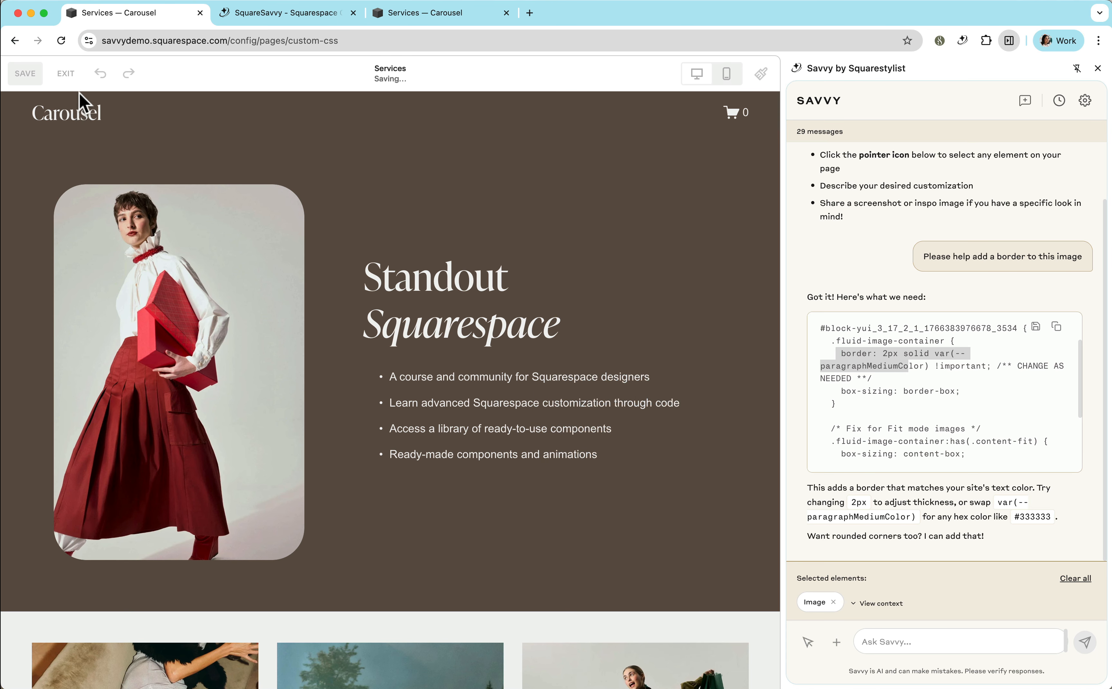
{"action": "left_click", "coordinate": [66, 74]}
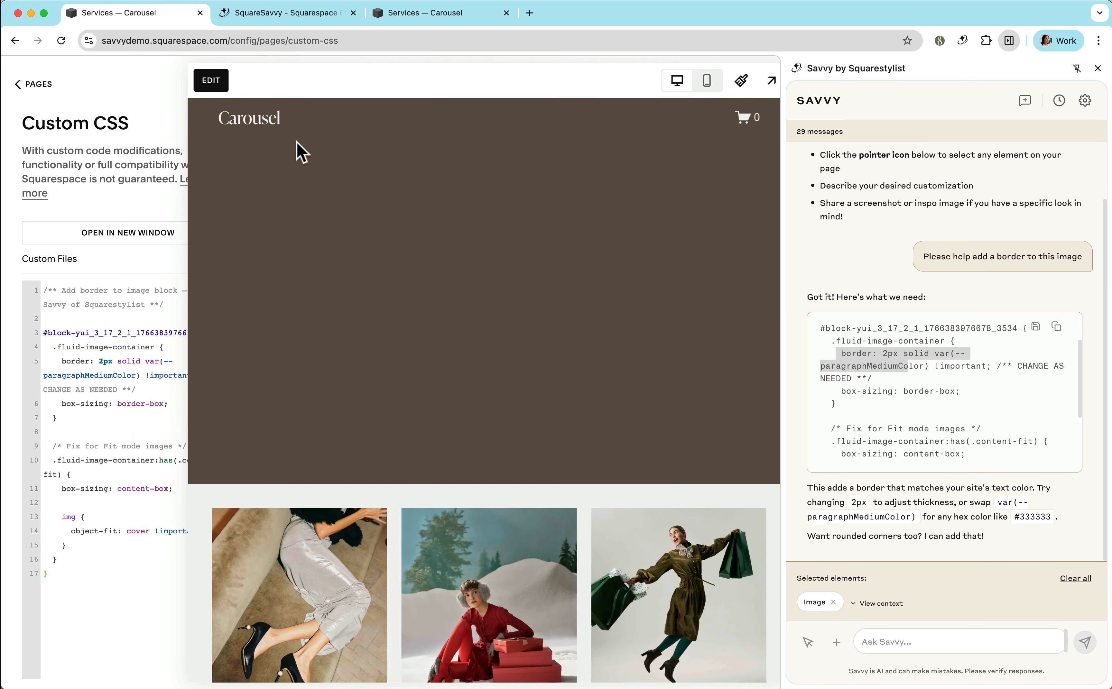
Preview the dark section in full page view, then try red instead of var(--paragraphMediumColor) as the border color in the Custom CSS.
{"action": "left_click", "coordinate": [772, 81]}
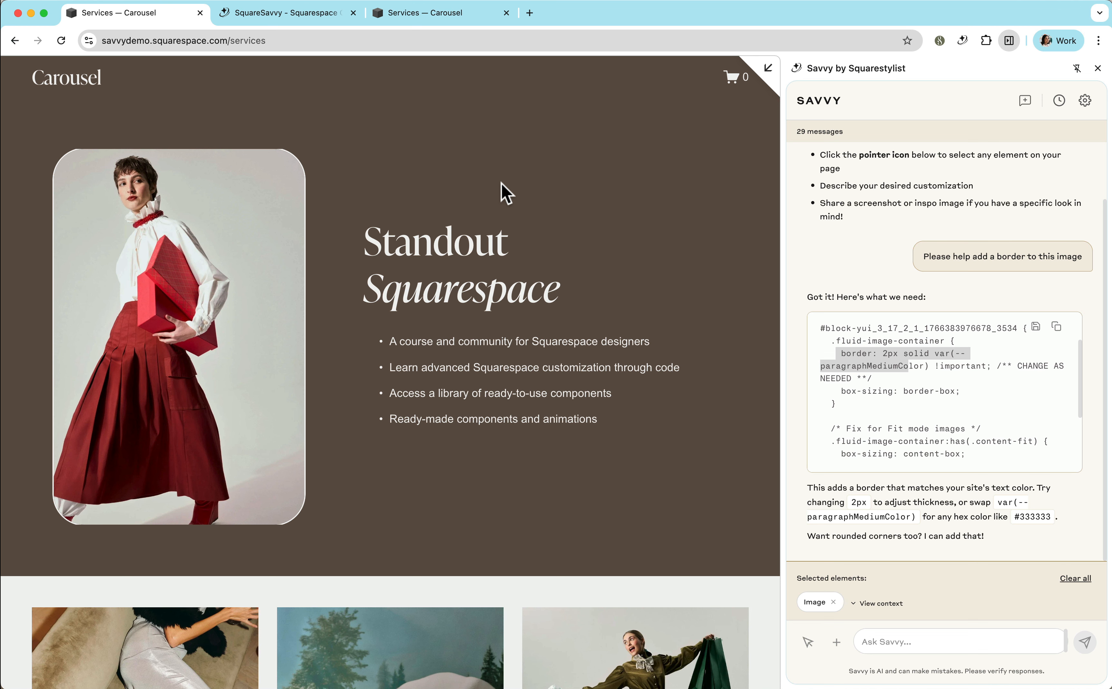
{"action": "key", "text": "Escape"}
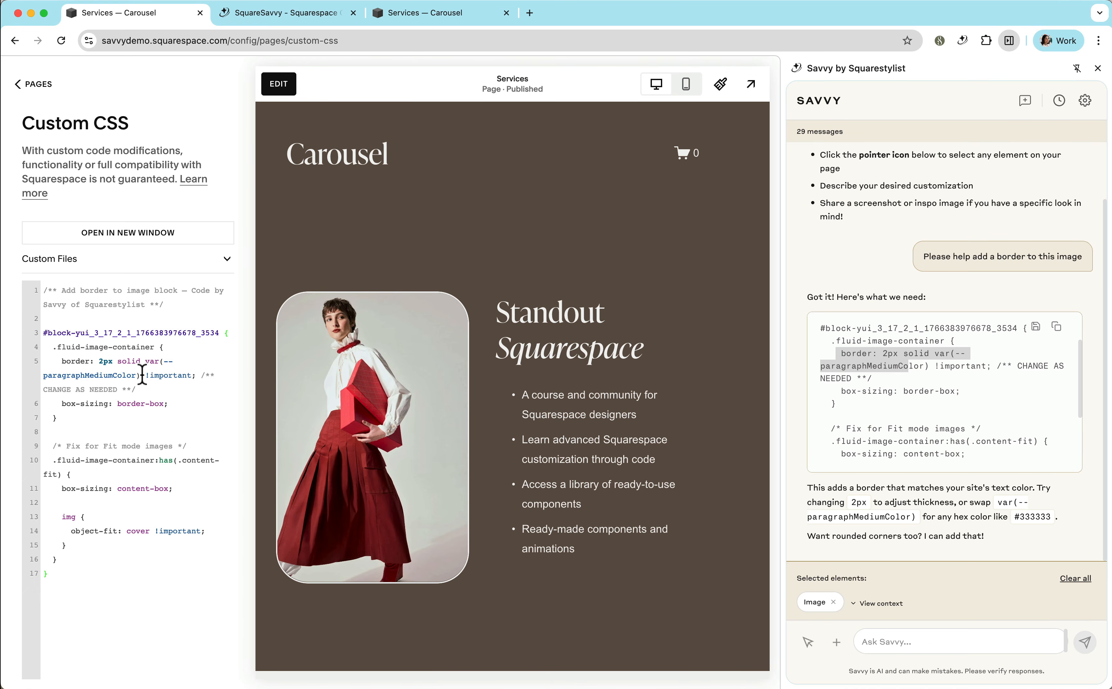
{"action": "left_click_drag", "start_coordinate": [143, 375], "coordinate": [148, 362]}
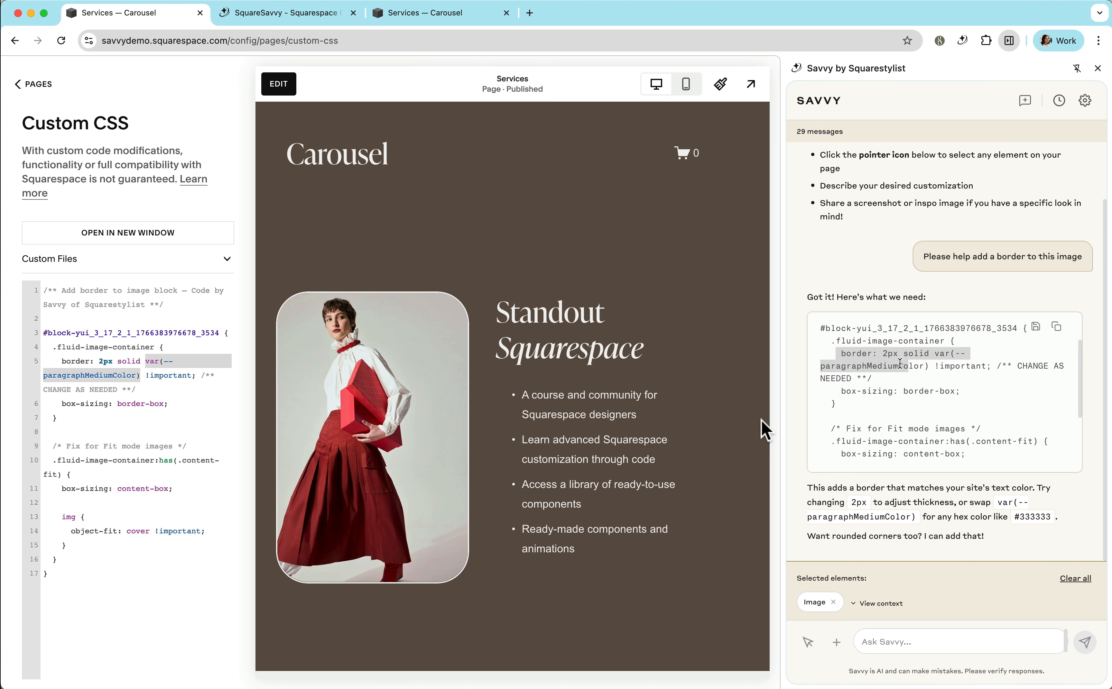
{"action": "type", "text": "red"}
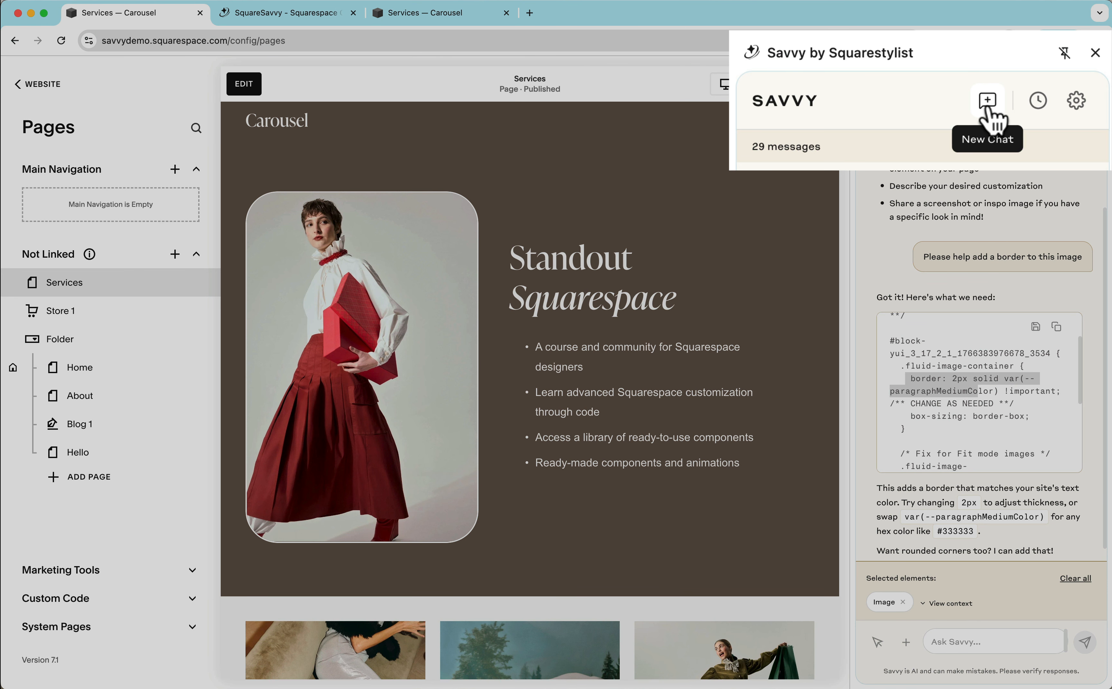
In a new Savvy chat, select only the Standout Squarespace text block and send "I'd love to change the default bullet points to a custom graphic".
{"action": "left_click", "coordinate": [988, 109]}
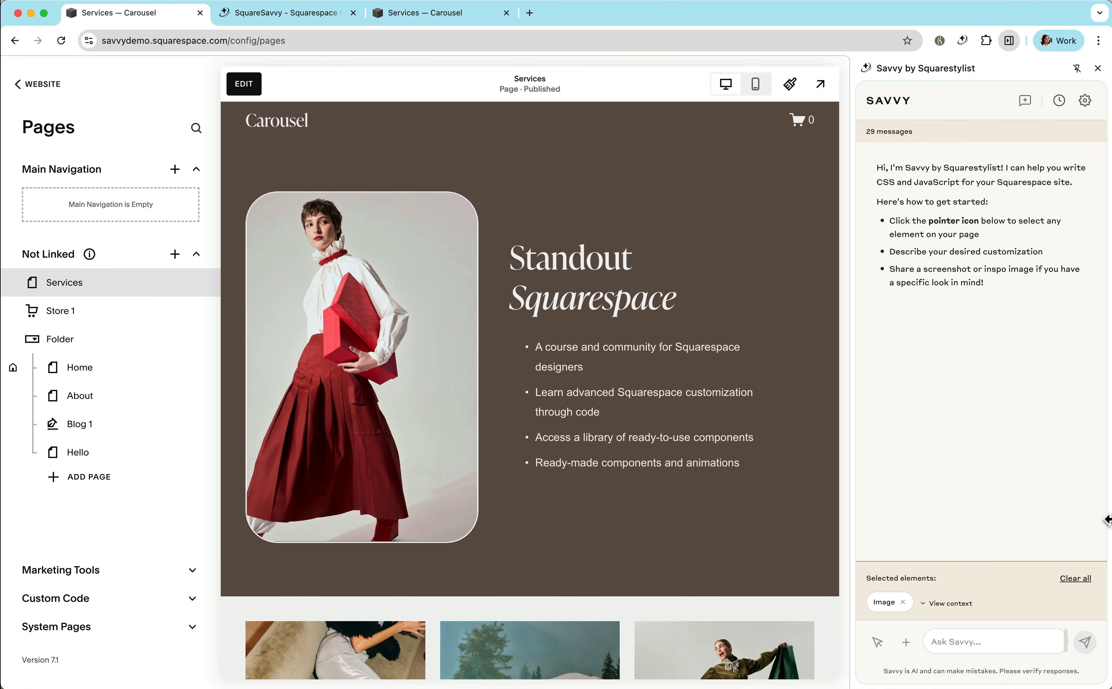
{"action": "left_click", "coordinate": [1074, 580]}
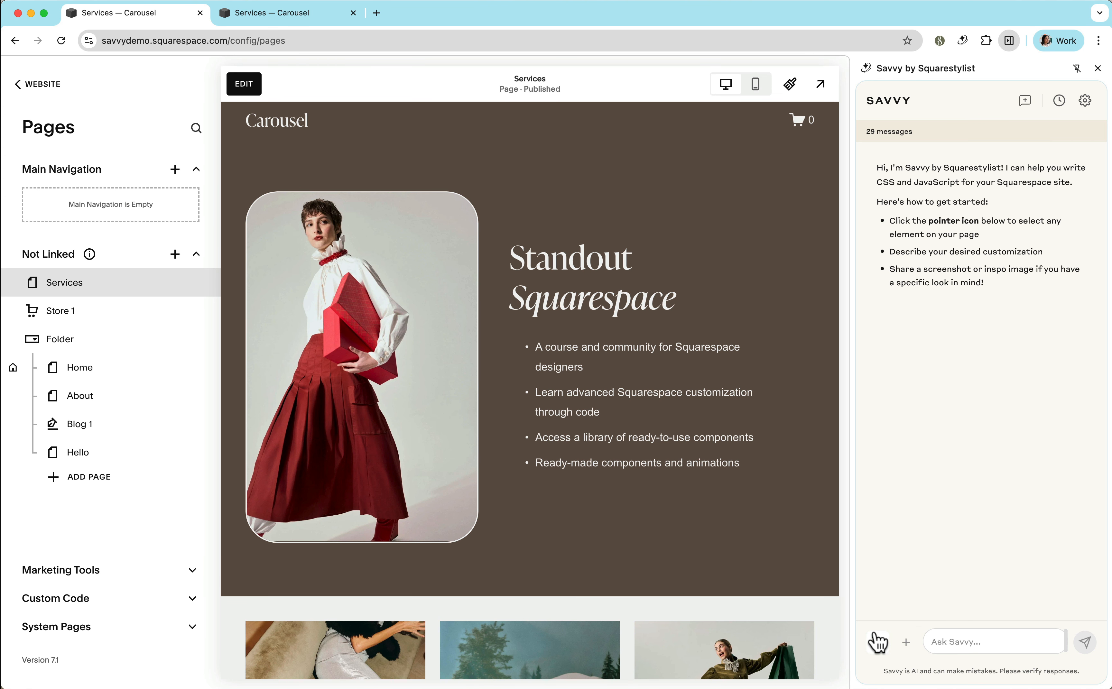
{"action": "left_click", "coordinate": [877, 642]}
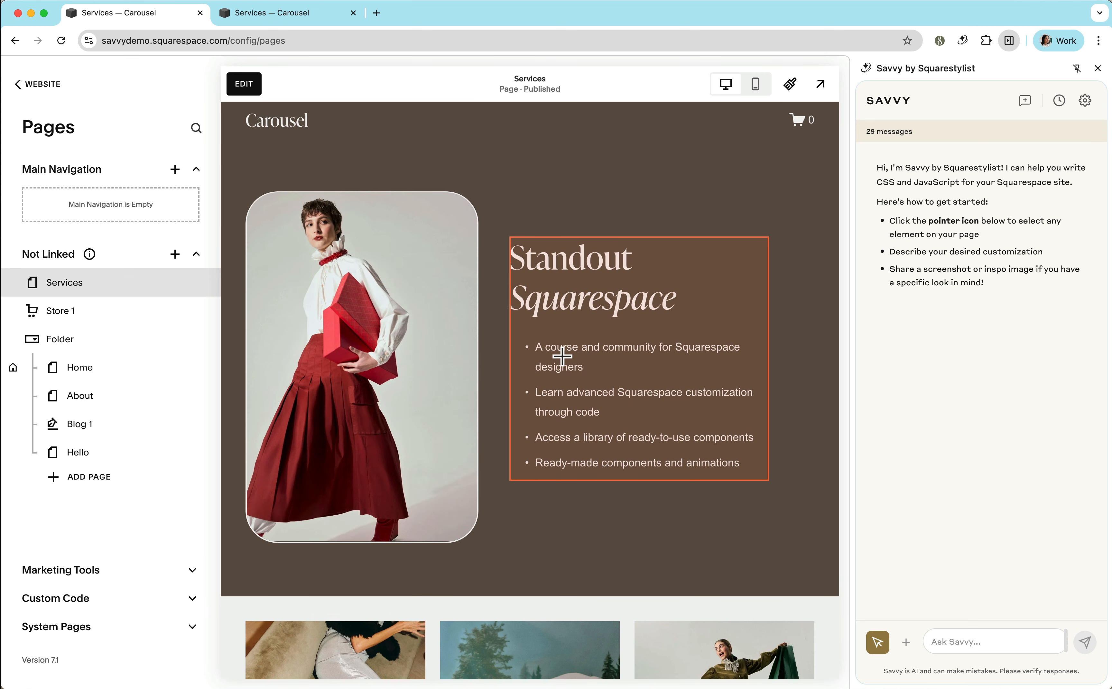
{"action": "left_click", "coordinate": [562, 356]}
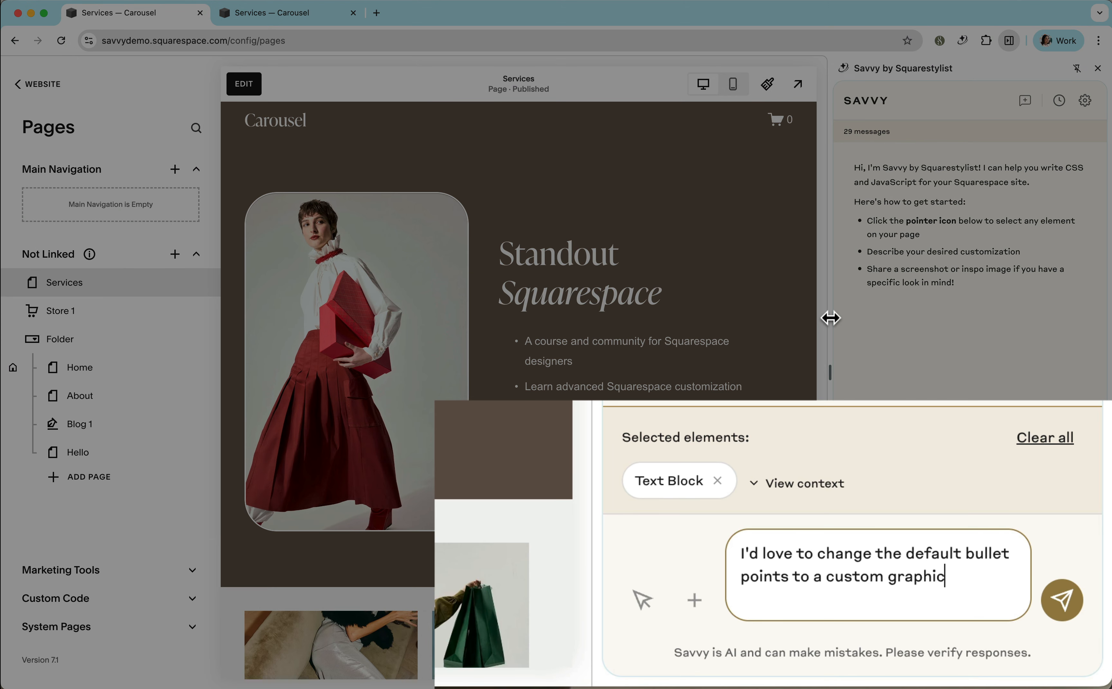
{"action": "left_click_drag", "start_coordinate": [832, 405], "coordinate": [752, 400]}
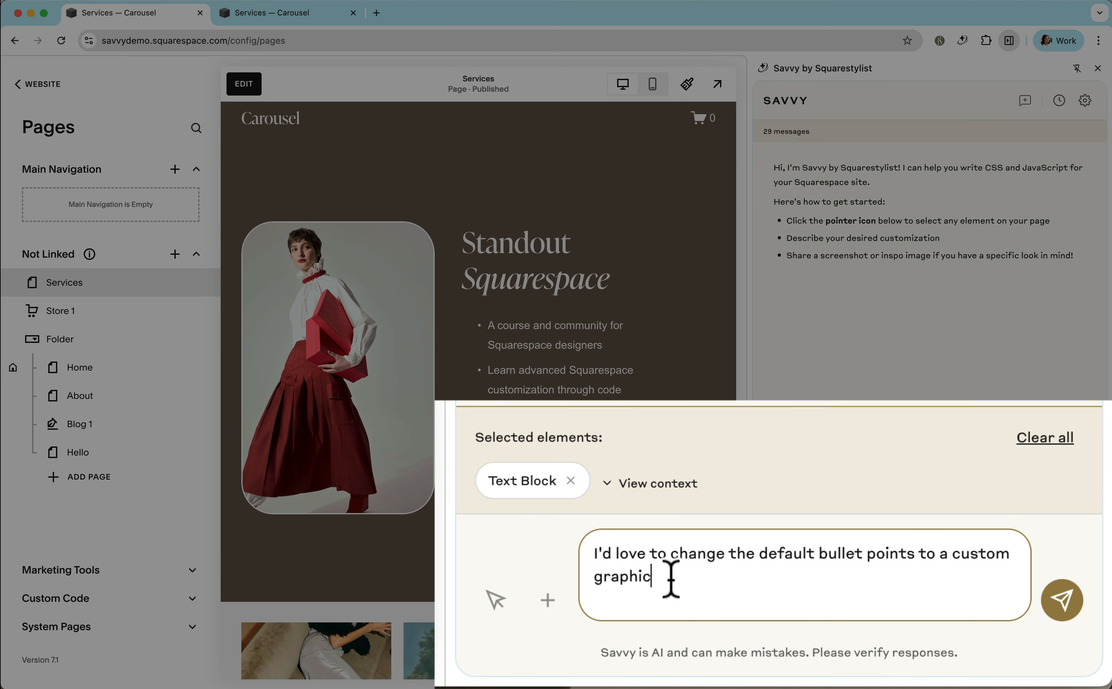
{"action": "left_click", "coordinate": [1064, 600]}
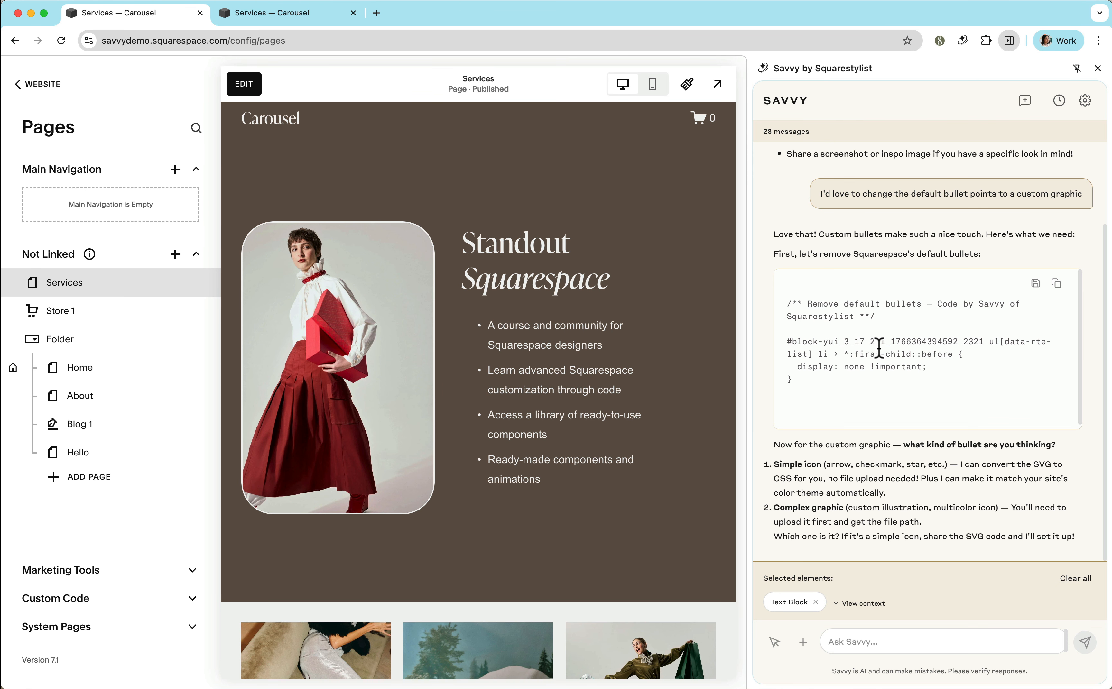
Copy Savvy's code that removes the default bullets, paste it at the end of the site's Custom CSS, and narrow the Savvy panel.
{"action": "left_click", "coordinate": [1057, 284]}
{"action": "left_click", "coordinate": [39, 88]}
{"action": "key", "text": "super+k"}
{"action": "type", "text": "cs"}
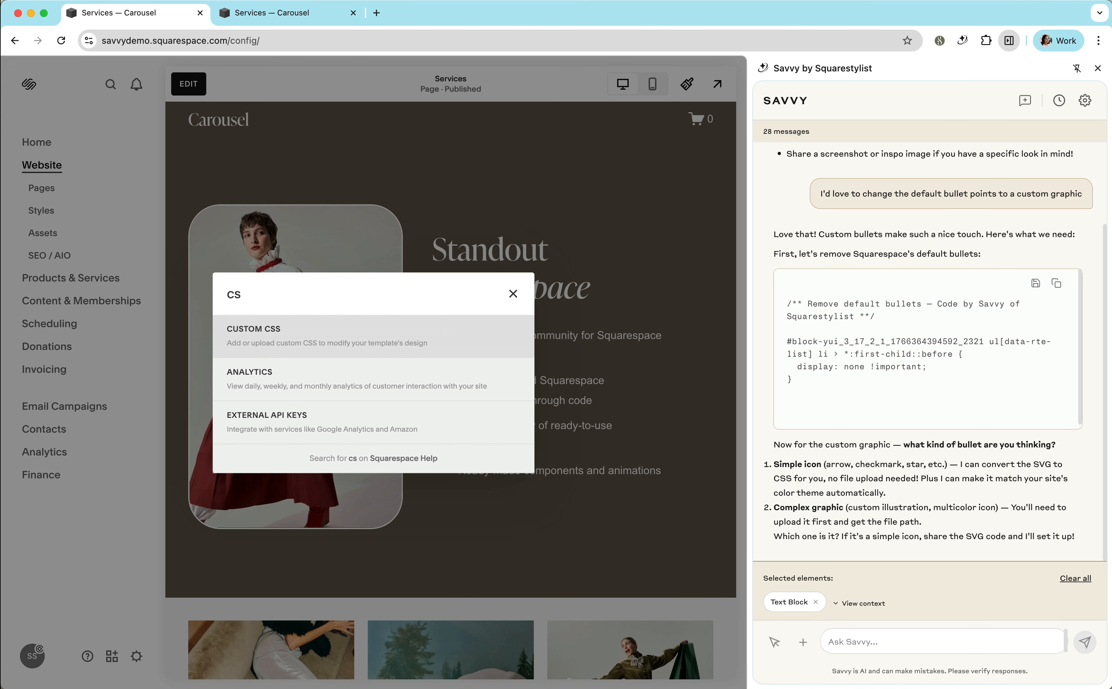
{"action": "key", "text": "Return"}
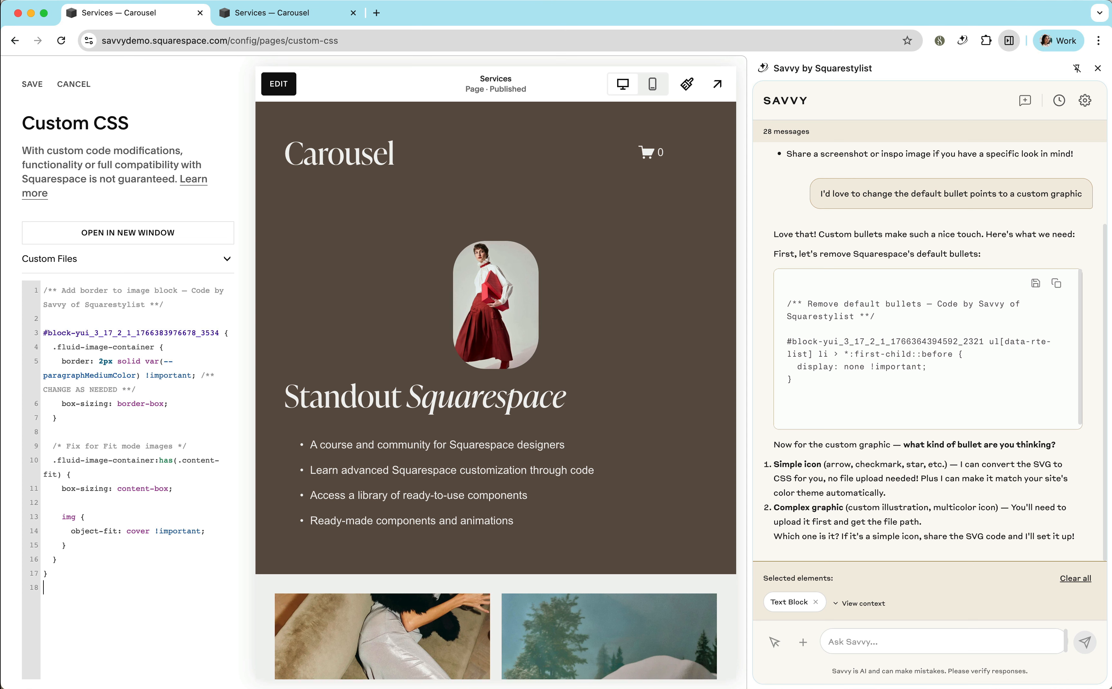
{"action": "key", "text": "super+v"}
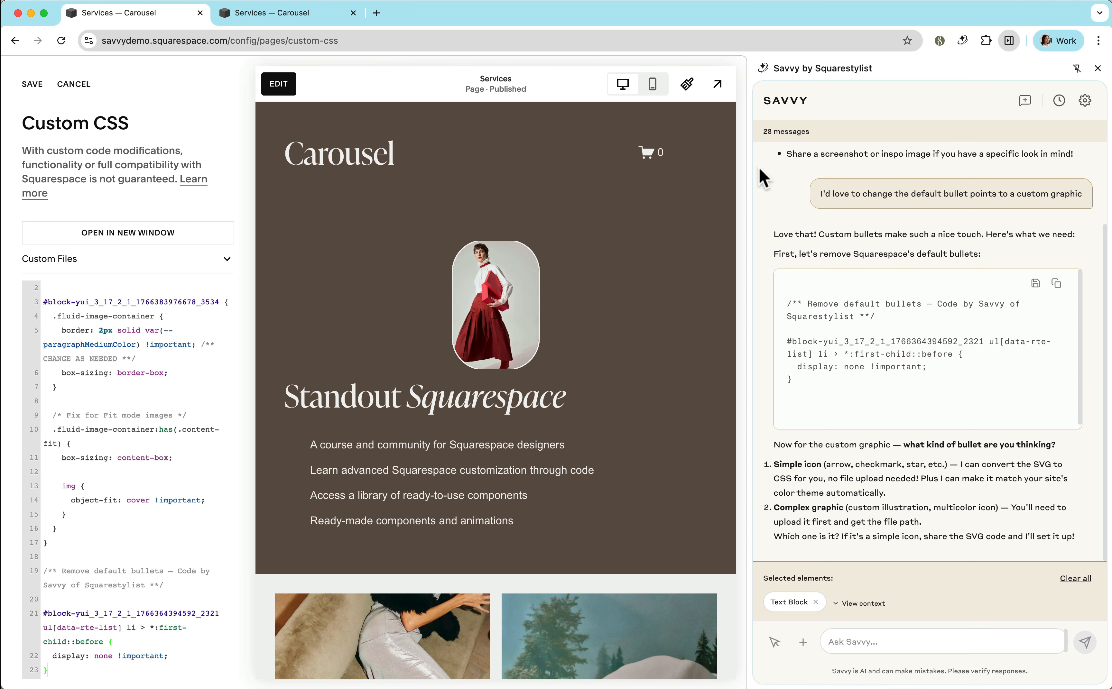
{"action": "left_click_drag", "start_coordinate": [750, 171], "coordinate": [792, 170]}
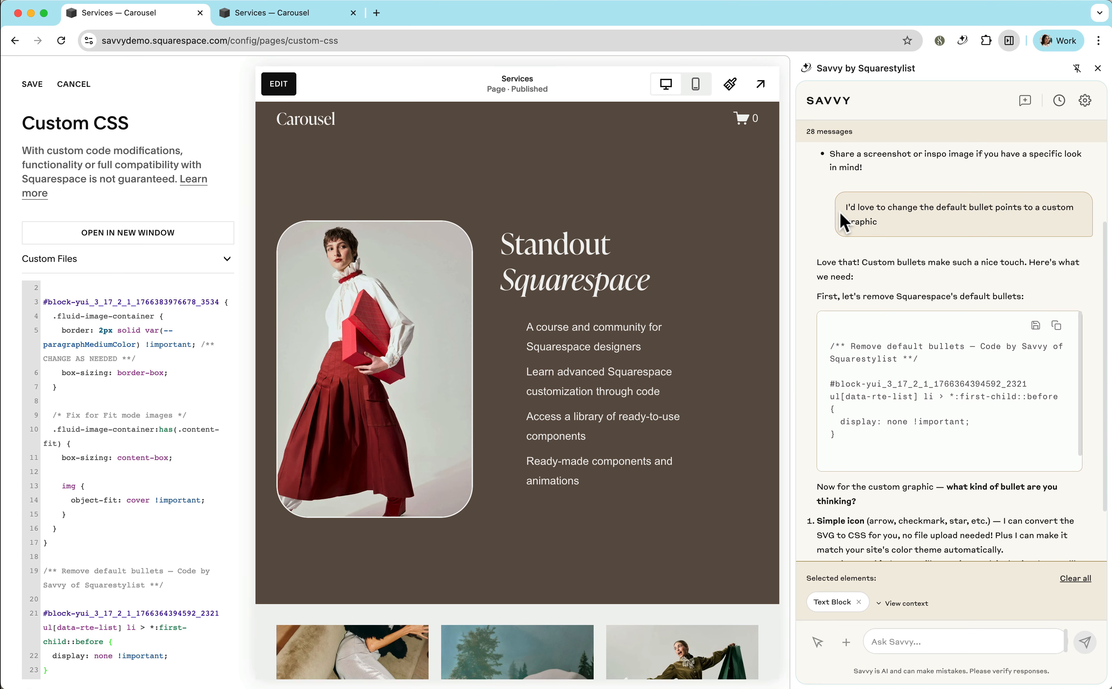
Read Savvy's custom graphic options, then switch to Figma's Custom SVG file and copy the pink flower group as SVG code.
{"action": "scroll", "coordinate": [921, 420], "scroll_direction": "down", "scroll_amount": 1}
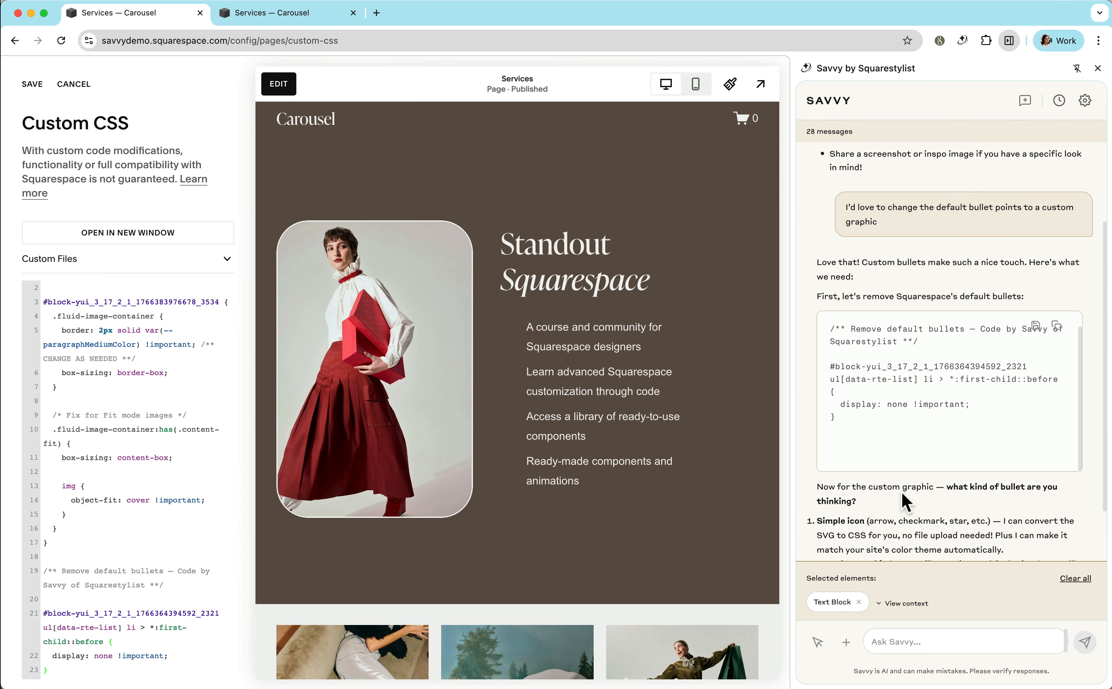
{"action": "scroll", "coordinate": [903, 498], "scroll_direction": "down", "scroll_amount": 2}
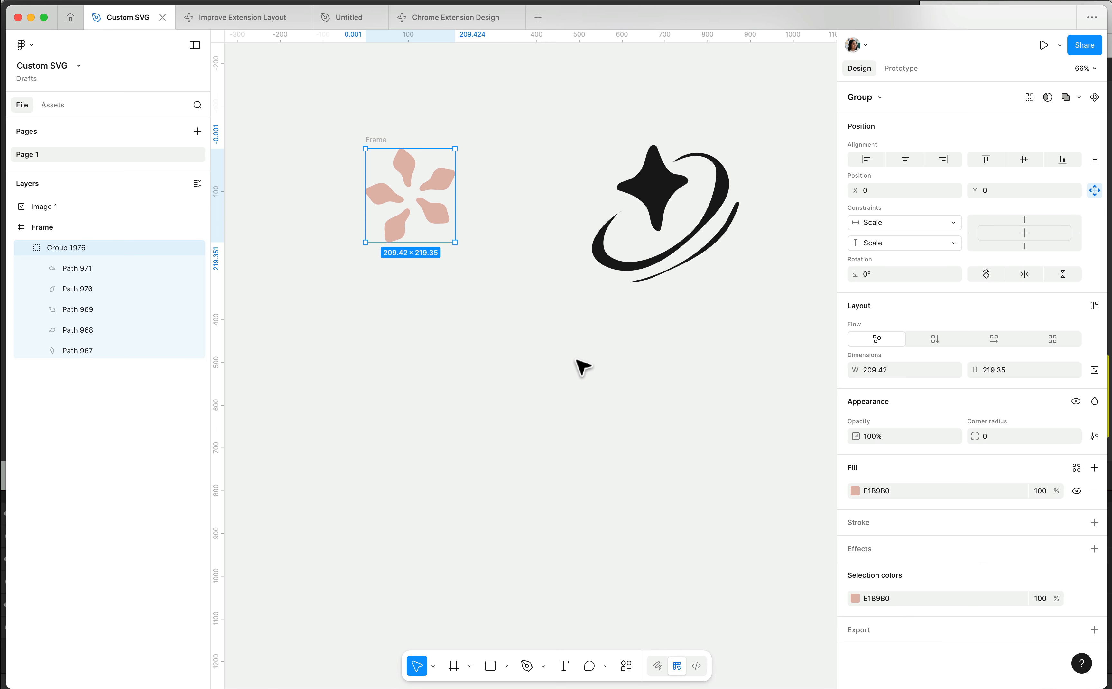
{"action": "right_click", "coordinate": [440, 173]}
{"action": "mouse_move", "coordinate": [489, 231]}
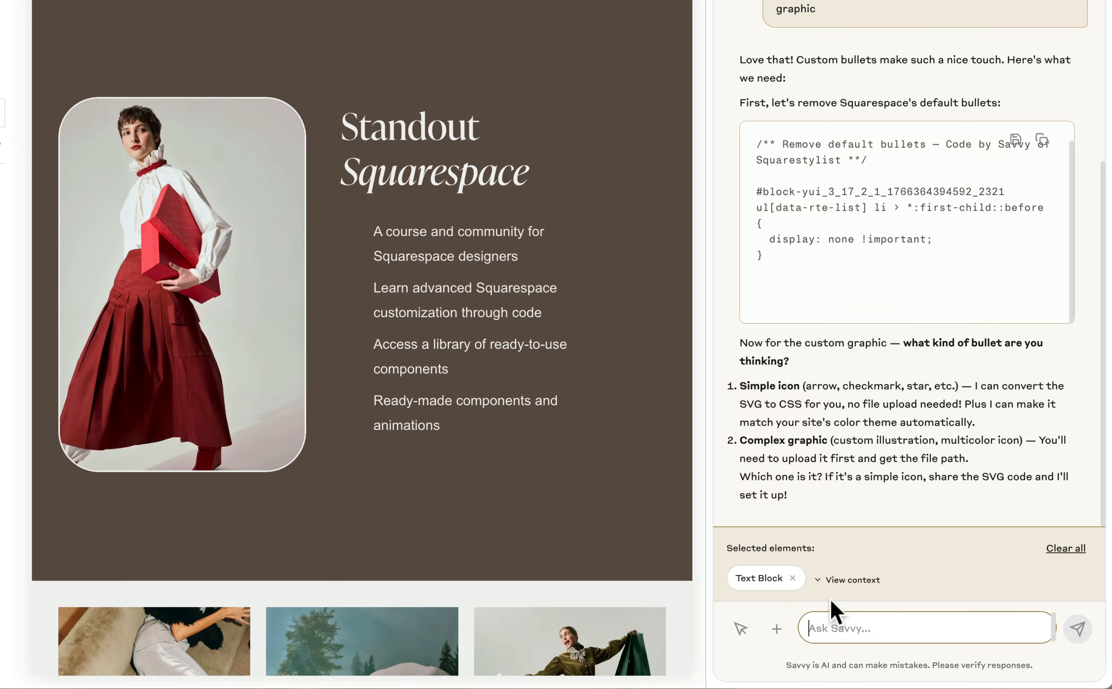
Send Savvy the message "This is the custom svg that I wish to use" followed by the copied flower SVG code.
{"action": "type", "text": "This is the cust"}
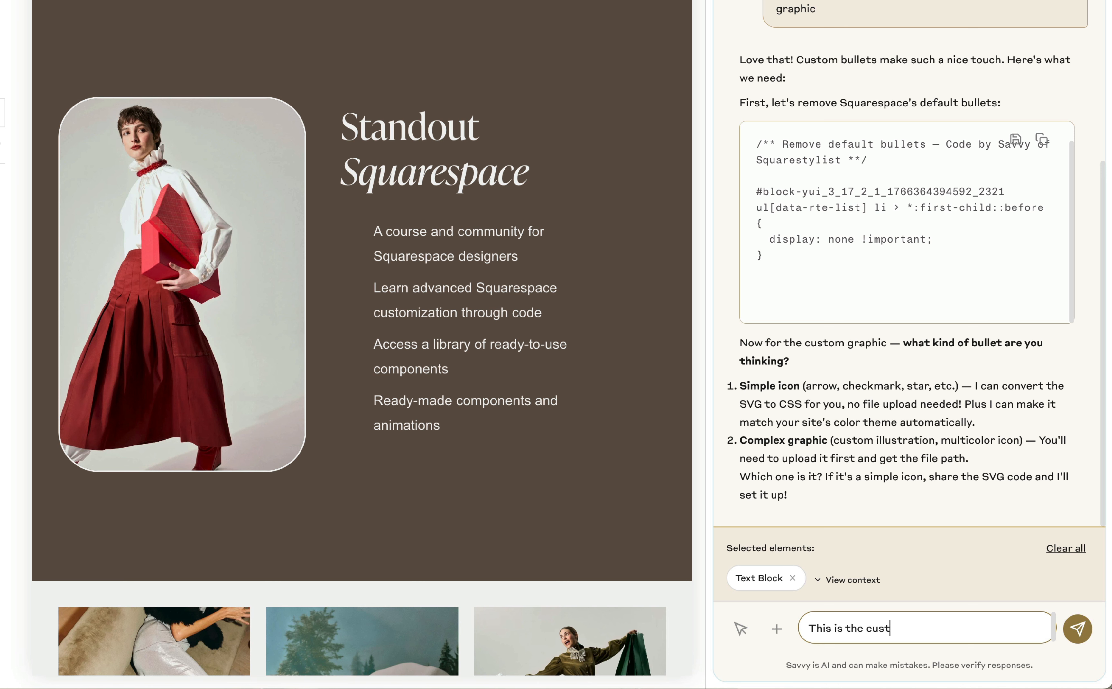
{"action": "type", "text": "om svg that I wish to use"}
{"action": "key", "text": "ctrl+v"}
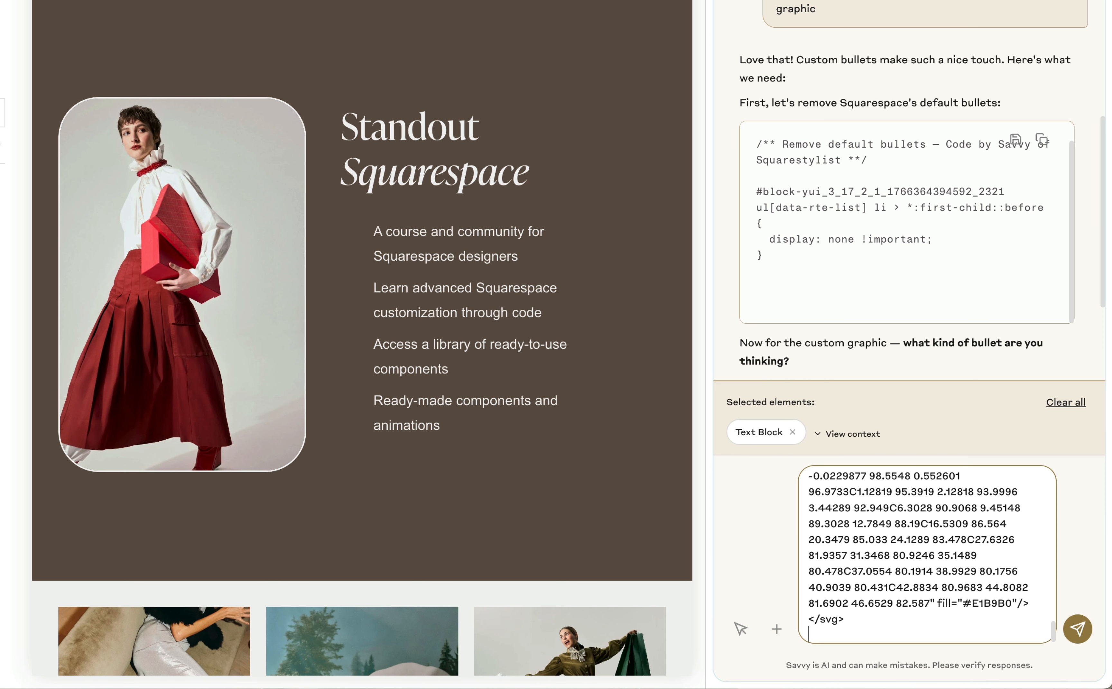
{"action": "left_click", "coordinate": [1079, 630]}
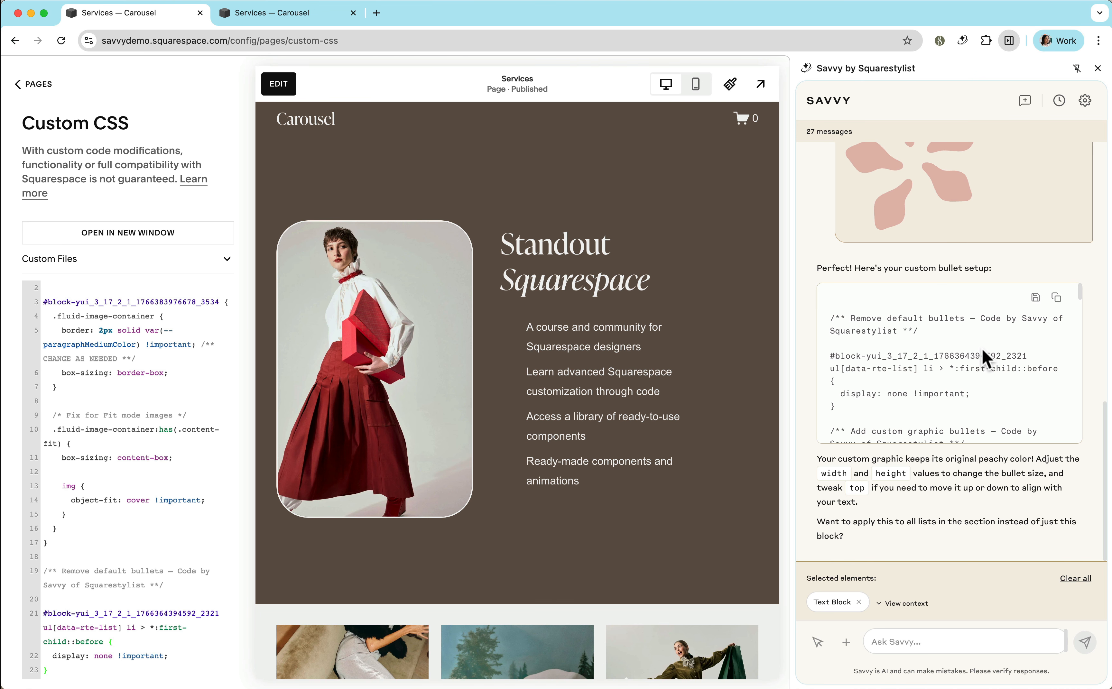
Copy Savvy's custom bullet CSS and paste it on a new line at the end of the site's Custom CSS.
{"action": "left_click", "coordinate": [1056, 299]}
{"action": "left_click", "coordinate": [1058, 301]}
{"action": "left_click", "coordinate": [1059, 299]}
{"action": "left_click", "coordinate": [178, 490]}
{"action": "key", "text": "super+Down"}
{"action": "key", "text": "Return"}
{"action": "key", "text": "Return"}
{"action": "key", "text": "Return"}
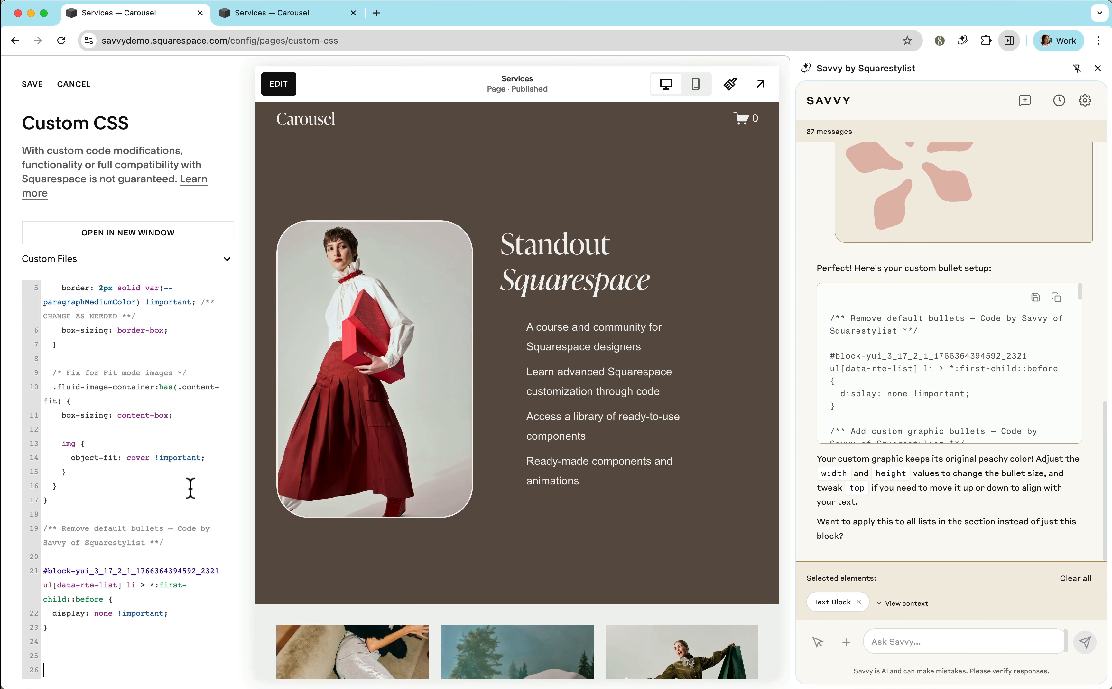
{"action": "key", "text": "super+v"}
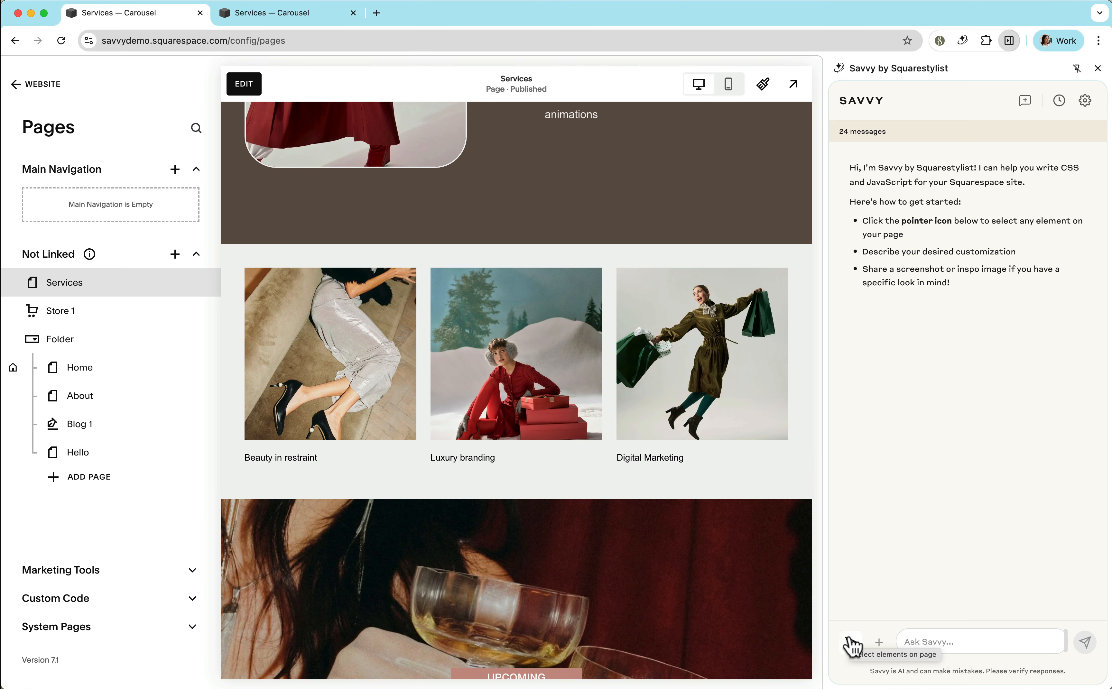
Select the Luxury branding gallery item for Savvy and draft "I would love the caption of this gallery item to show on hover similar to this attached image".
{"action": "left_click", "coordinate": [852, 645]}
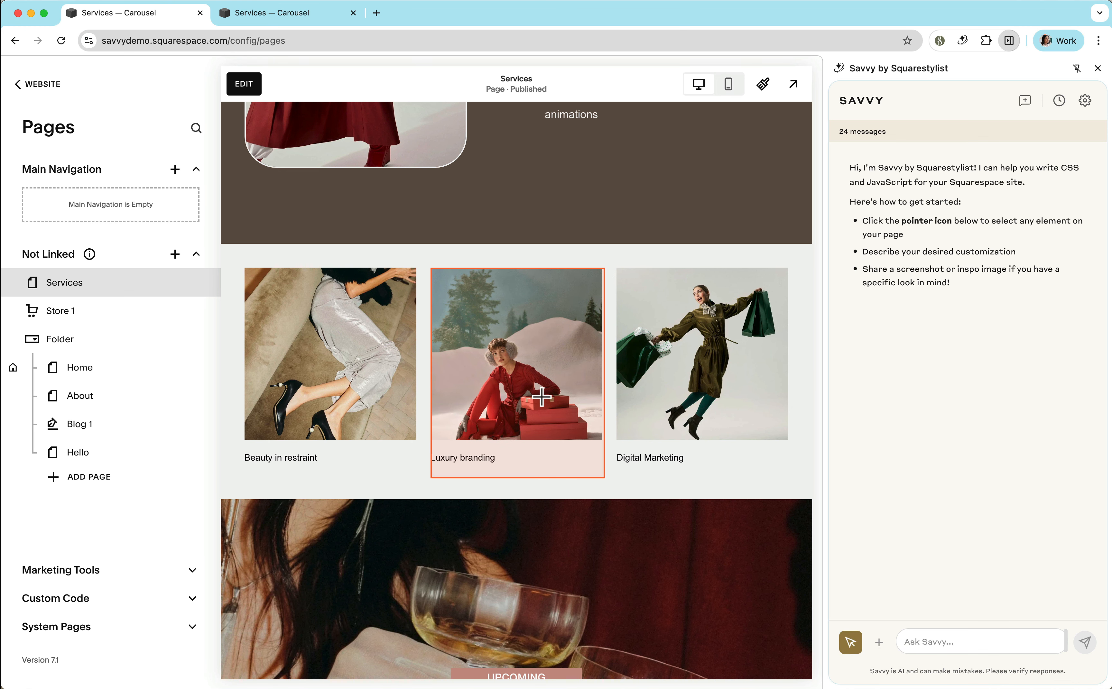
{"action": "left_click", "coordinate": [542, 399]}
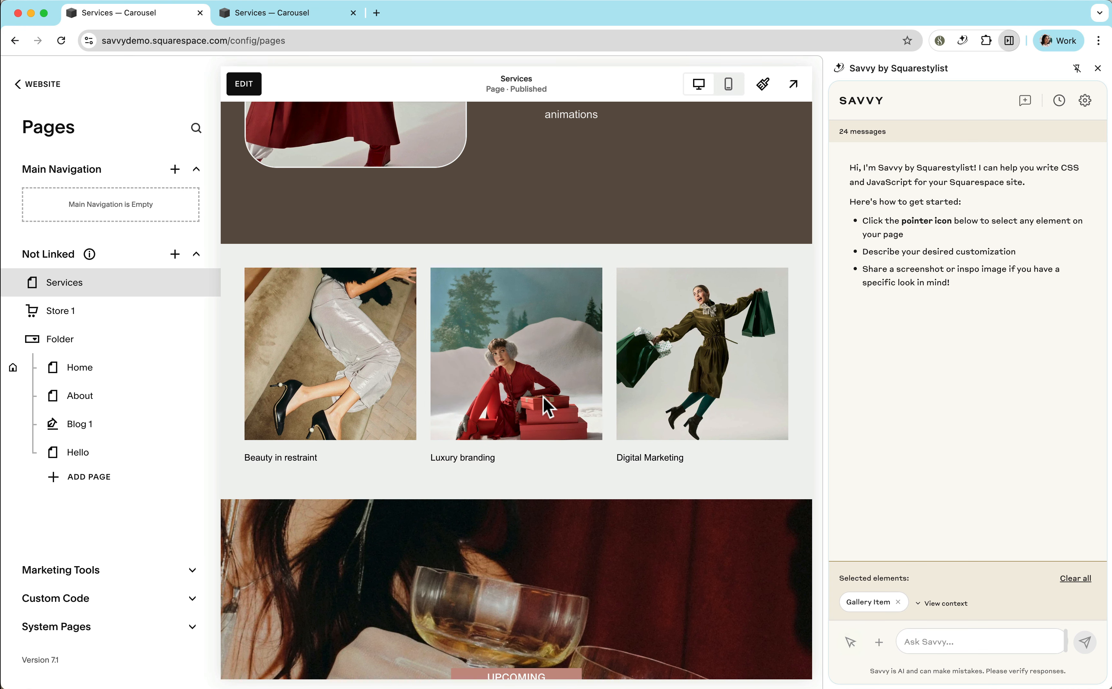
{"action": "left_click", "coordinate": [929, 644]}
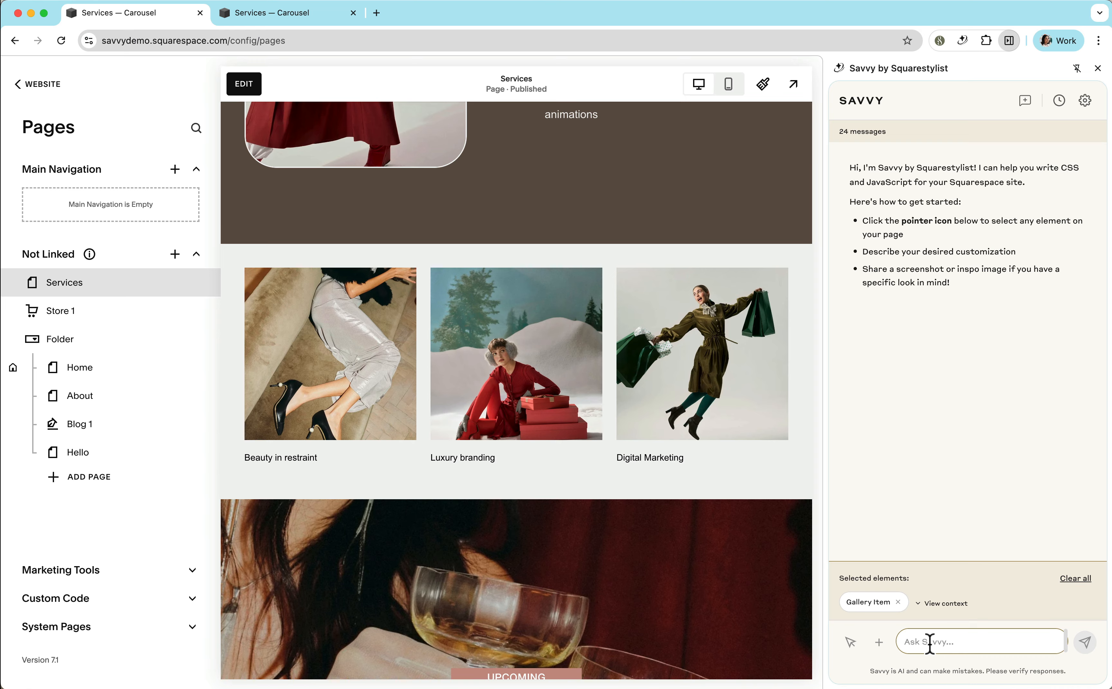
{"action": "type", "text": "I would love the caption of this gallery item to show on hover similar to this attached image"}
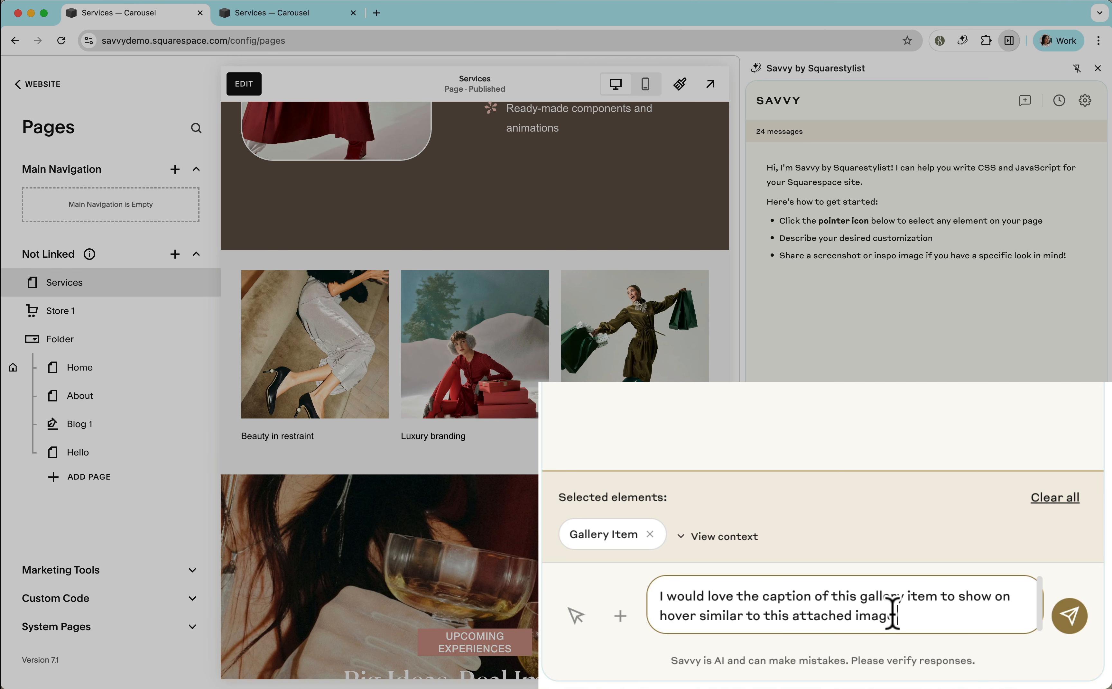
Copy the reference gallery screenshot from Figma's Custom SVG file, attach it to the drafted Savvy message, and send it.
{"action": "key", "text": "super+v"}
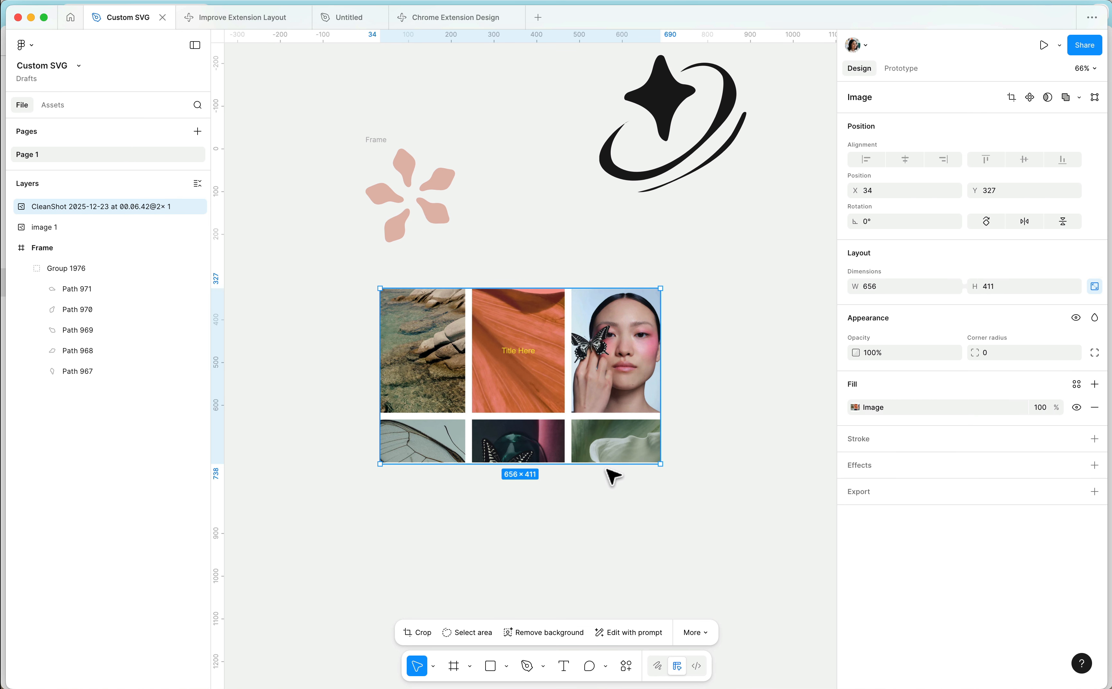
{"action": "right_click", "coordinate": [610, 391]}
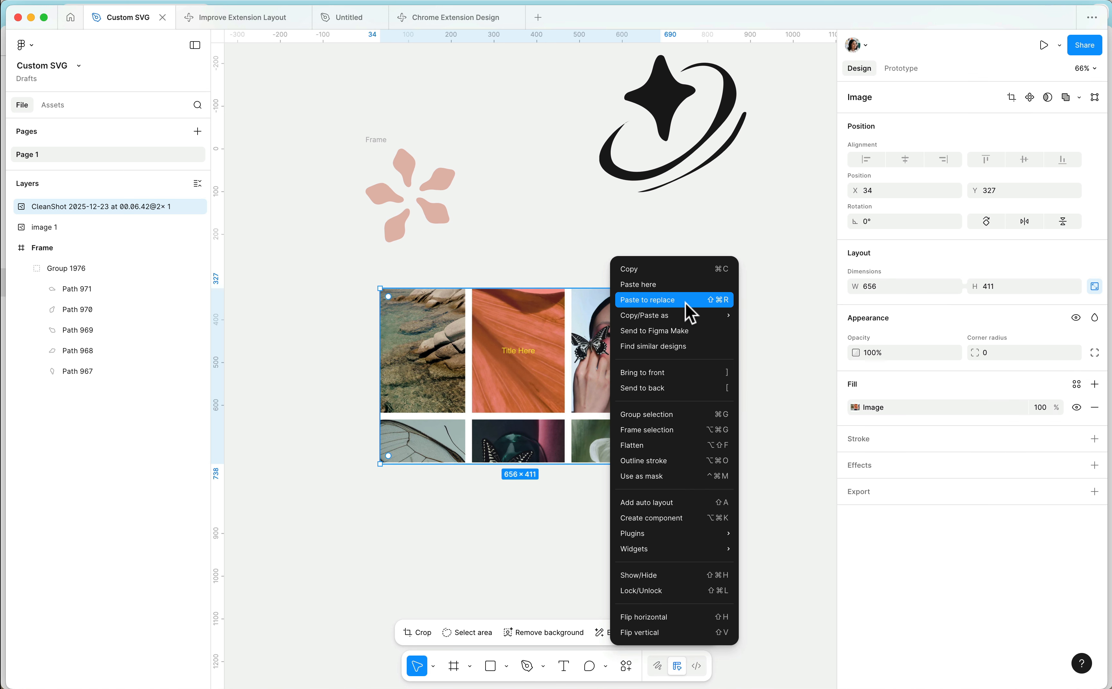
{"action": "mouse_move", "coordinate": [692, 316]}
{"action": "left_click", "coordinate": [804, 347]}
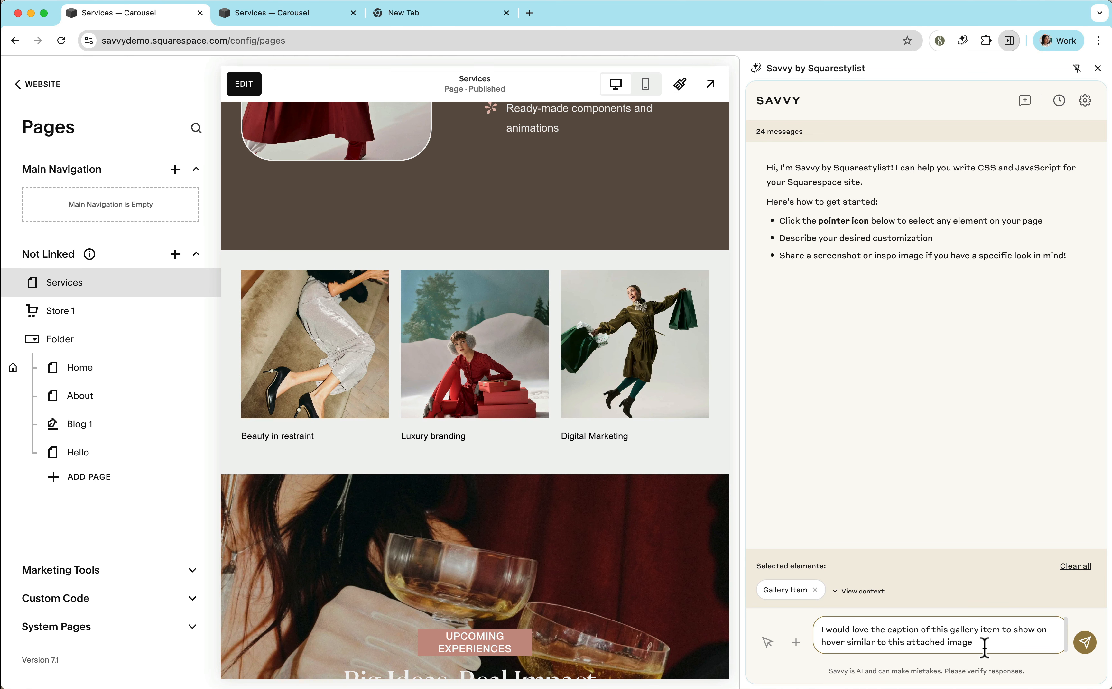
{"action": "key", "text": "super+v"}
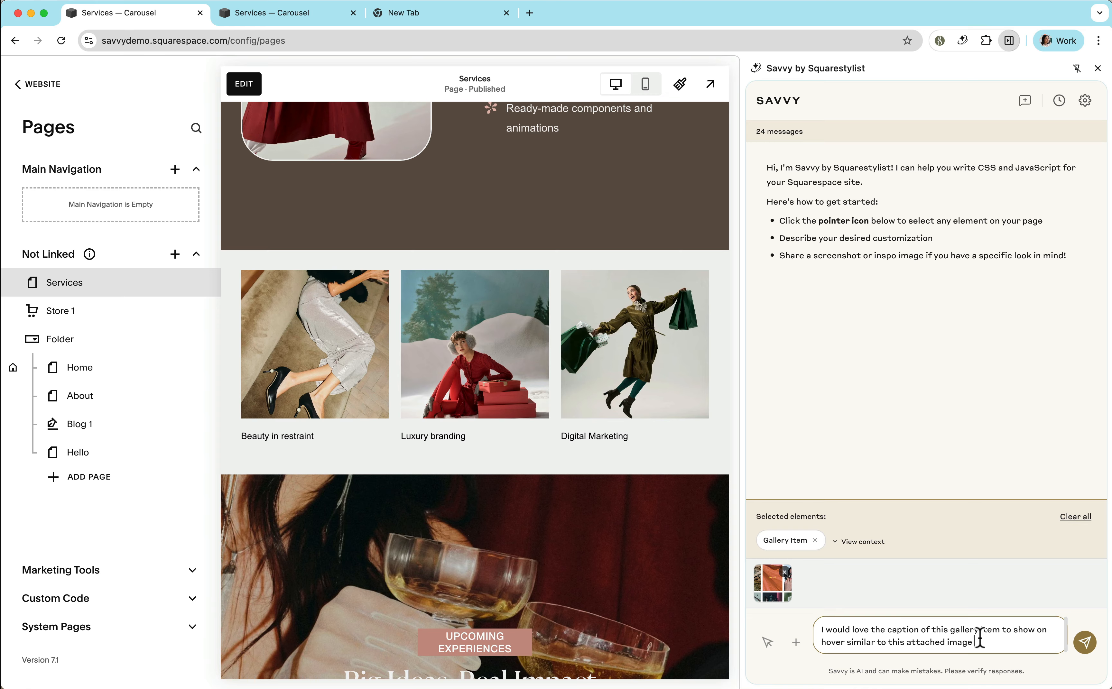
{"action": "left_click", "coordinate": [1085, 642]}
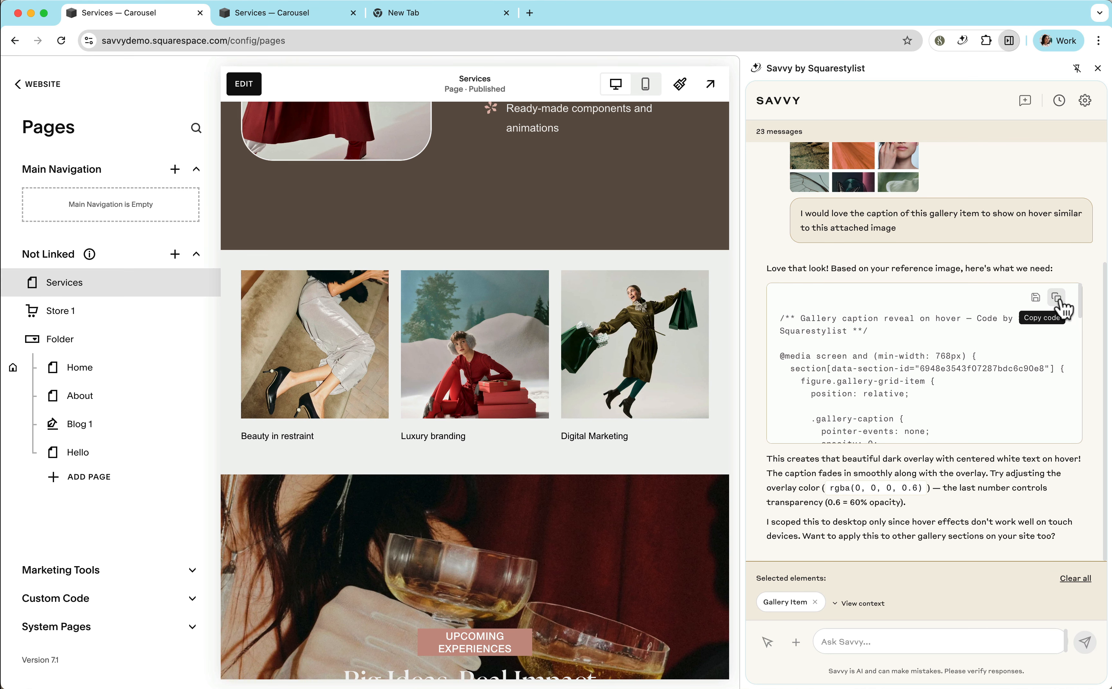
Copy Savvy's gallery caption hover code and open the site's Custom CSS by searching Squarespace for "css".
{"action": "left_click", "coordinate": [1057, 298]}
{"action": "left_click", "coordinate": [54, 87]}
{"action": "left_click", "coordinate": [111, 84]}
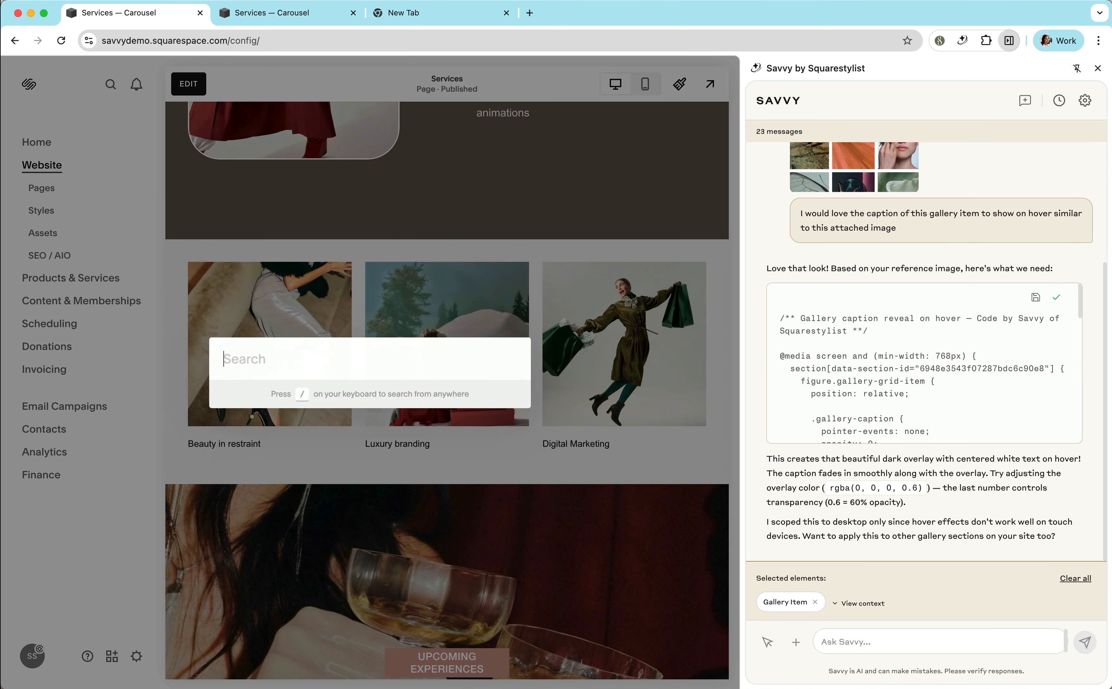
{"action": "type", "text": "css"}
{"action": "key", "text": "Return"}
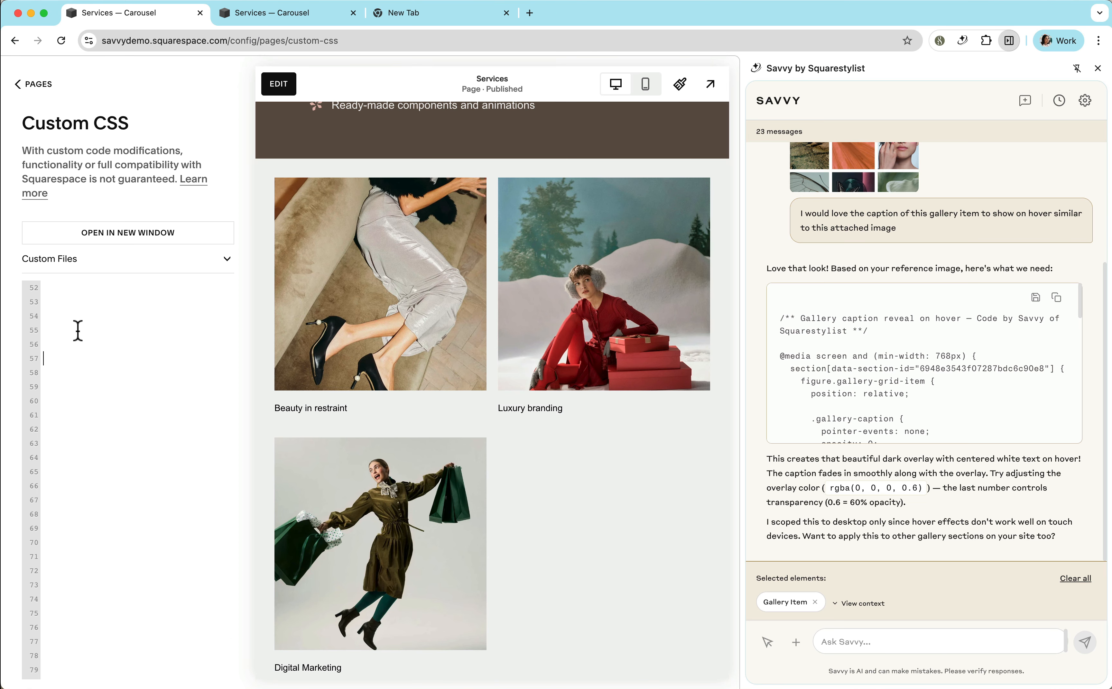
Paste the gallery caption hover code below the existing Custom CSS, save it, and preview the Services page full size.
{"action": "scroll", "coordinate": [78, 331], "scroll_direction": "up", "scroll_amount": 2}
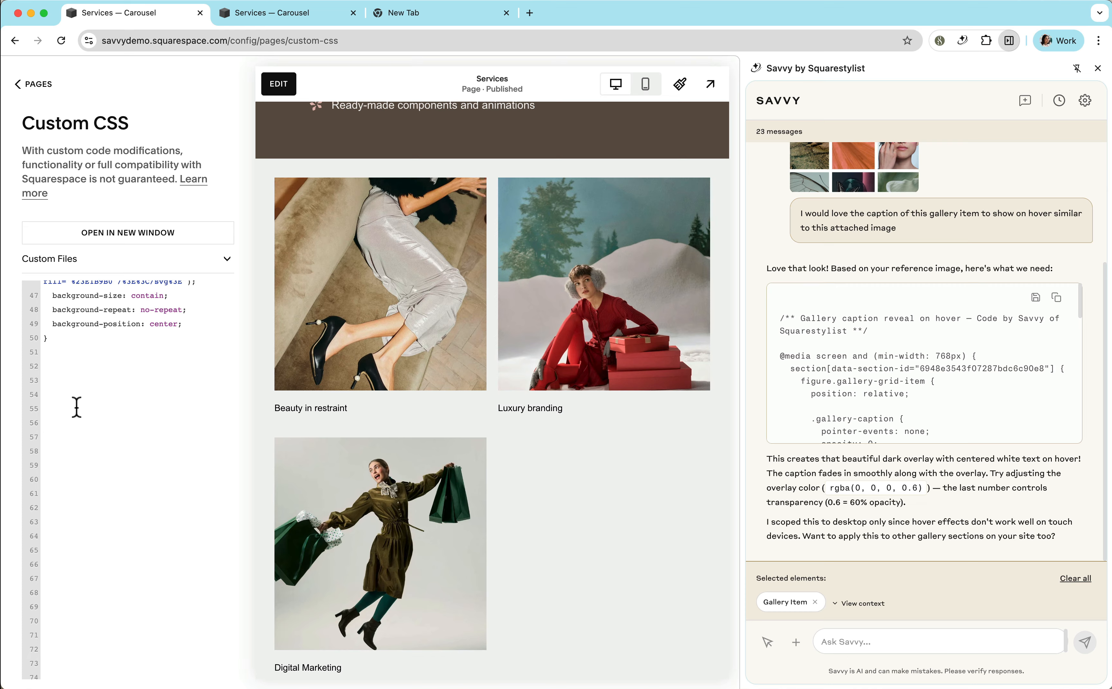
{"action": "key", "text": "super+v"}
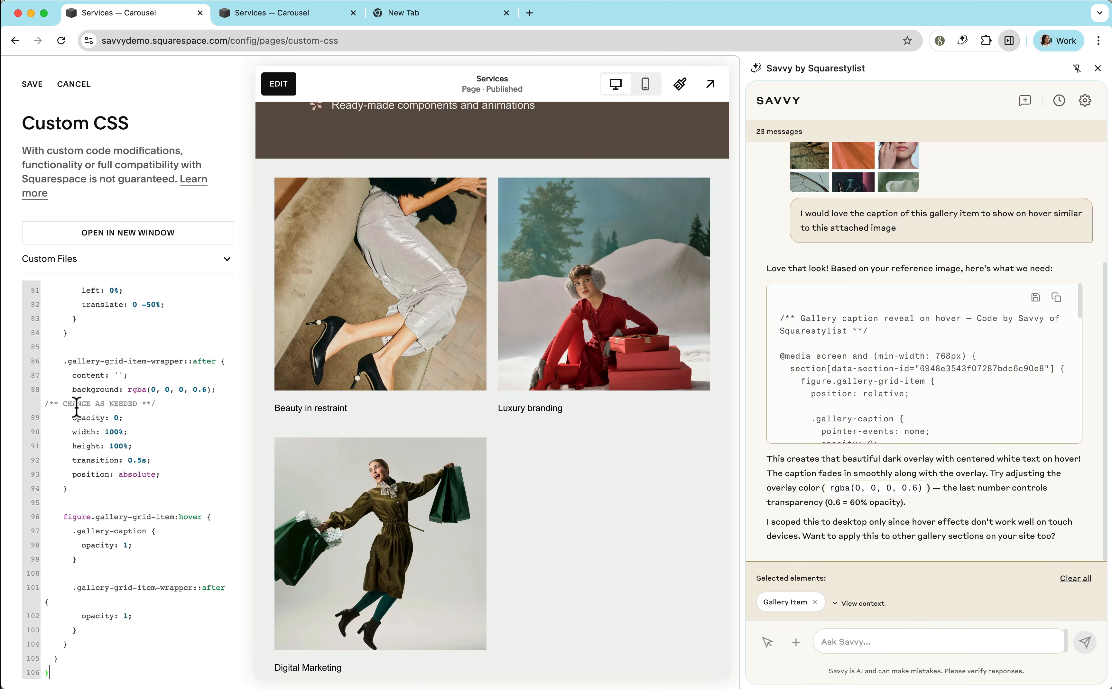
{"action": "left_click", "coordinate": [32, 84]}
{"action": "left_click", "coordinate": [711, 86]}
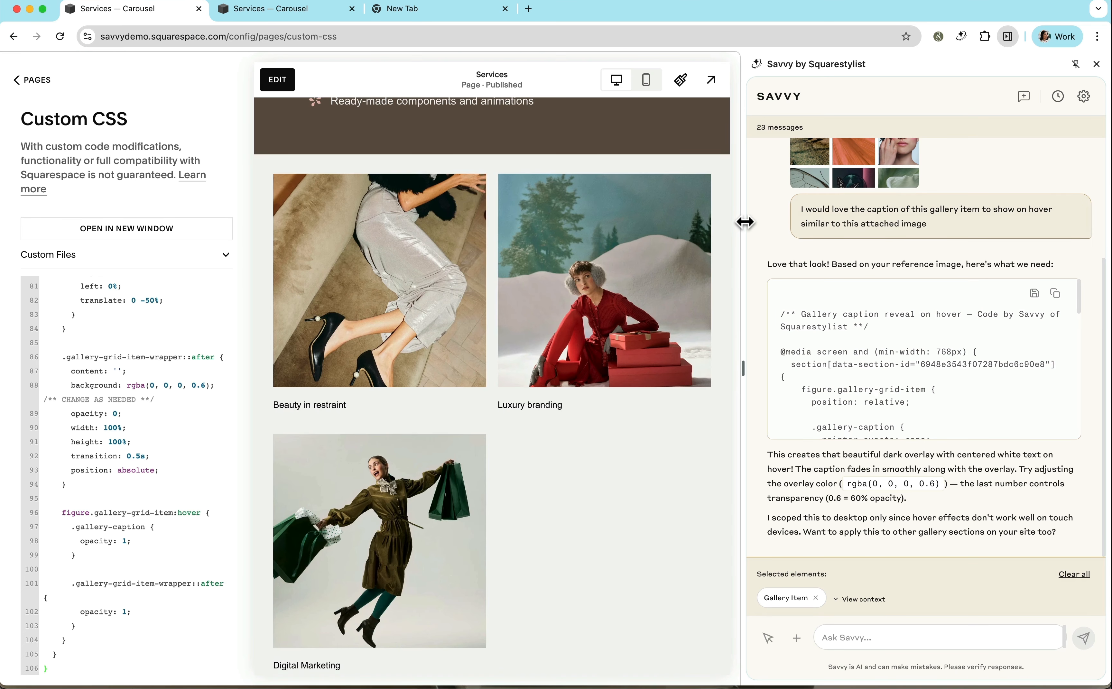
Narrow the Savvy panel until the gallery preview shows three columns, and set the browser zoom to 80%.
{"action": "left_click_drag", "start_coordinate": [745, 222], "coordinate": [710, 231]}
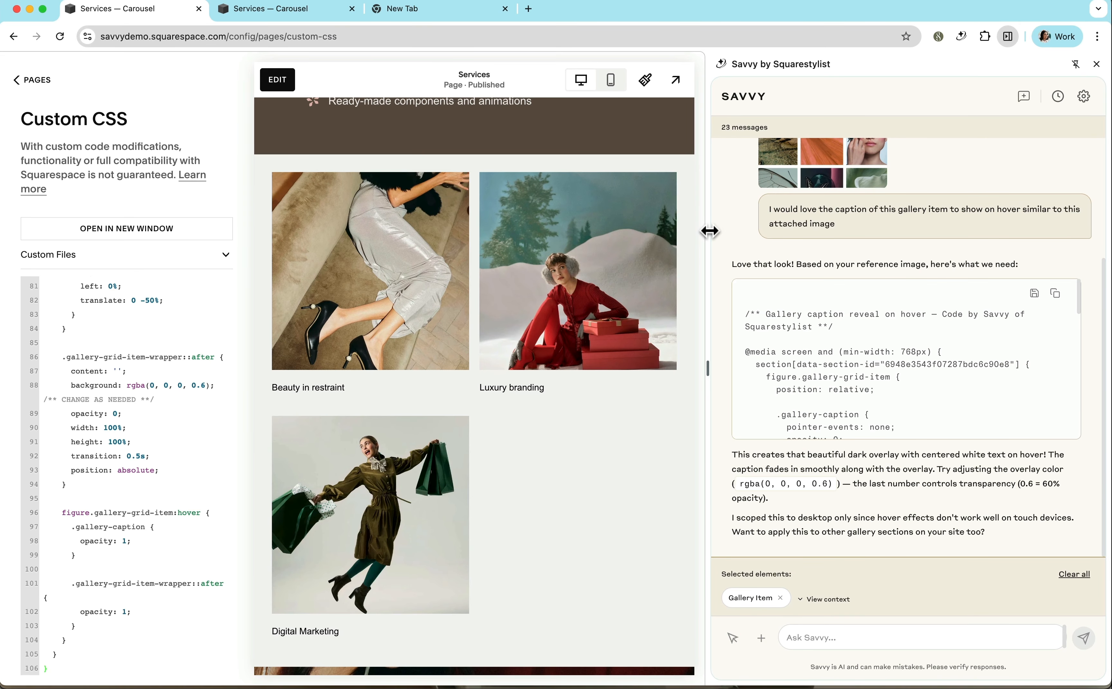
{"action": "left_click_drag", "start_coordinate": [710, 231], "coordinate": [725, 231]}
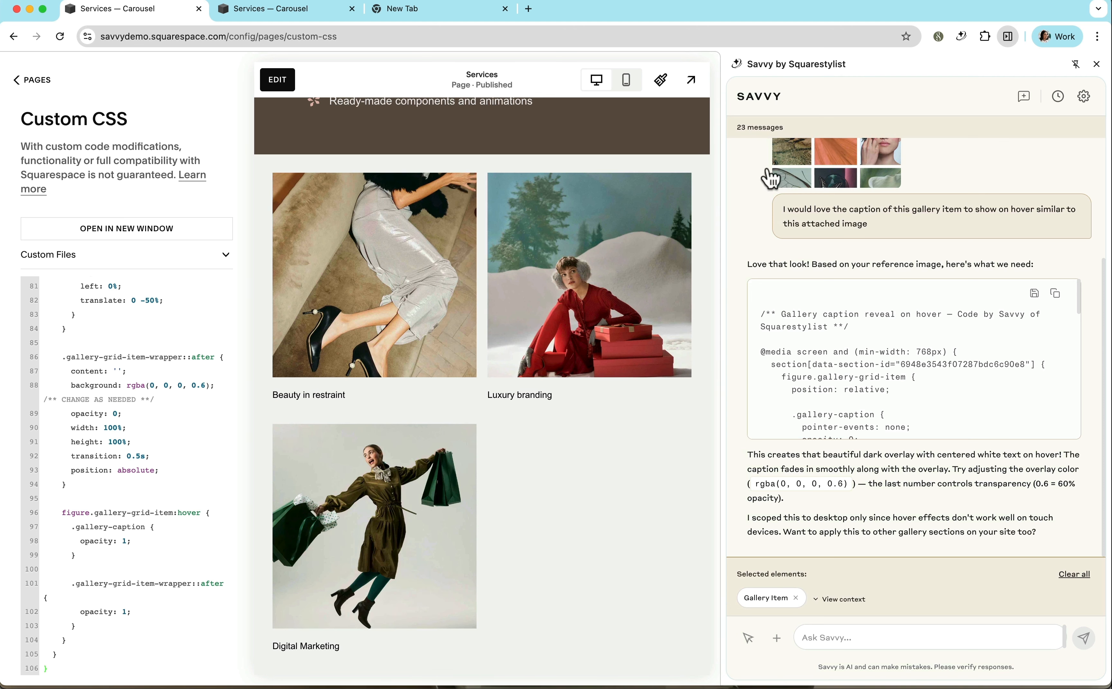
{"action": "mouse_move", "coordinate": [728, 186]}
{"action": "left_mouse_down"}
{"action": "mouse_move", "coordinate": [867, 187]}
{"action": "mouse_move", "coordinate": [678, 181]}
{"action": "mouse_move", "coordinate": [874, 193]}
{"action": "mouse_move", "coordinate": [728, 164]}
{"action": "left_mouse_up"}
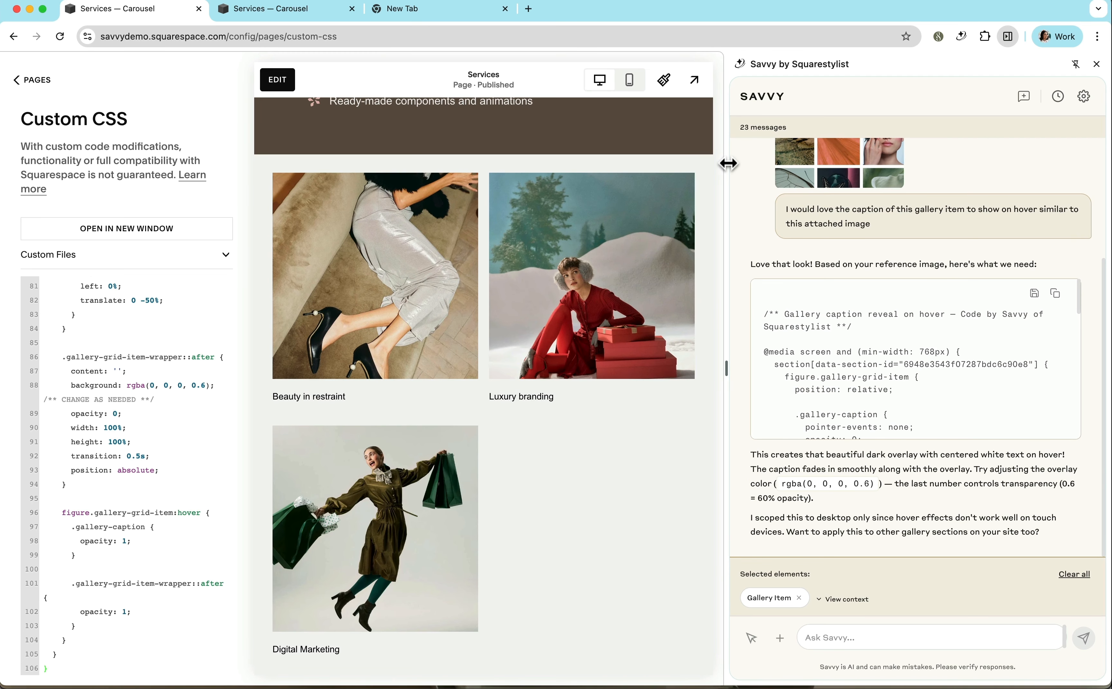
{"action": "left_click_drag", "start_coordinate": [729, 163], "coordinate": [770, 164]}
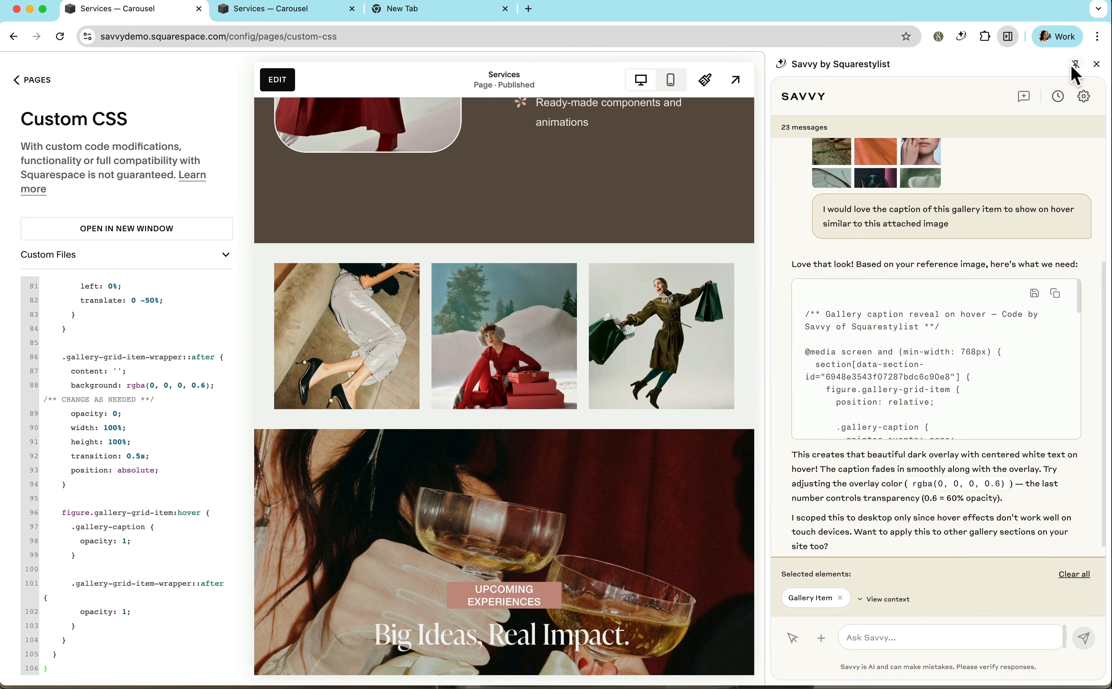
{"action": "left_click", "coordinate": [1098, 38]}
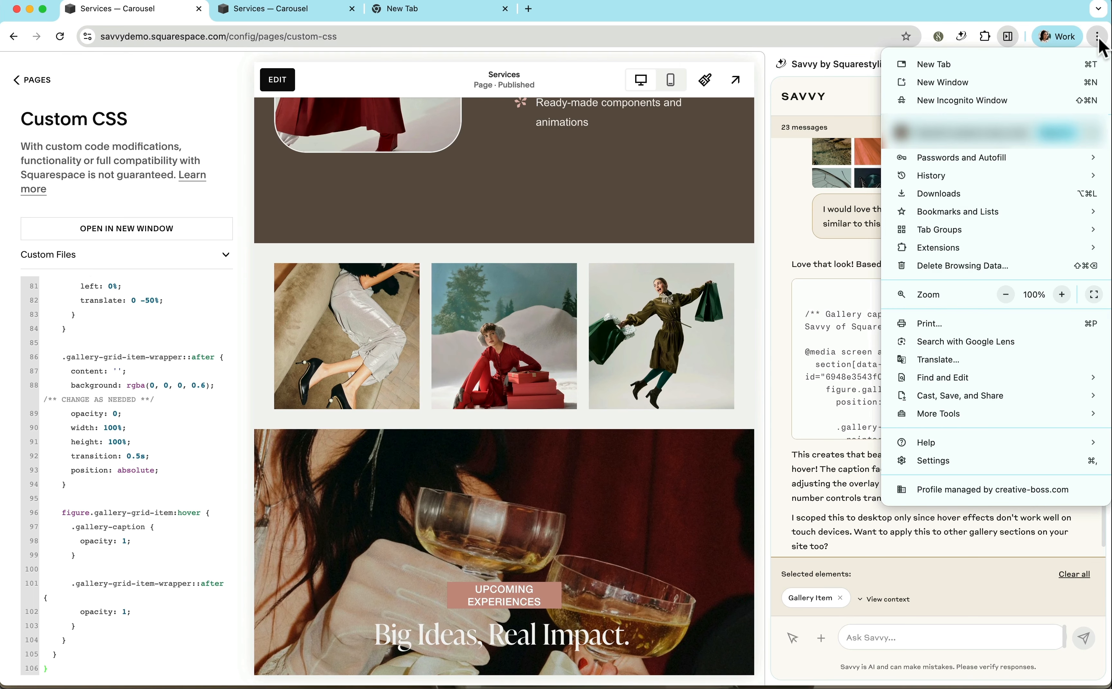
{"action": "left_click", "coordinate": [1007, 297]}
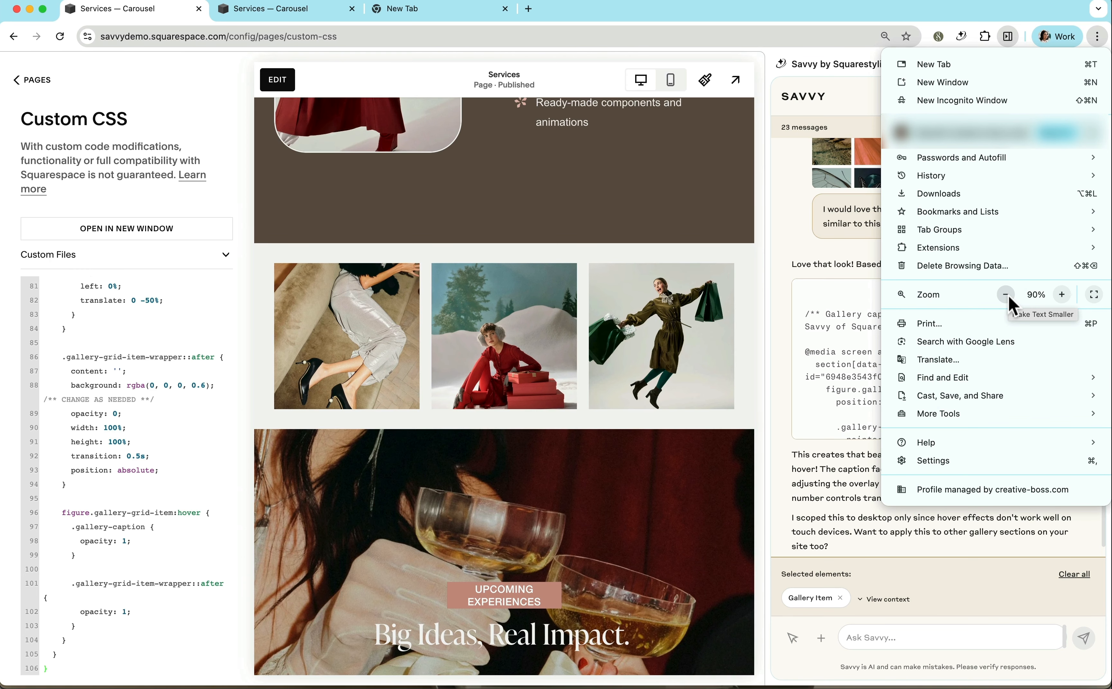
{"action": "left_click", "coordinate": [1007, 297]}
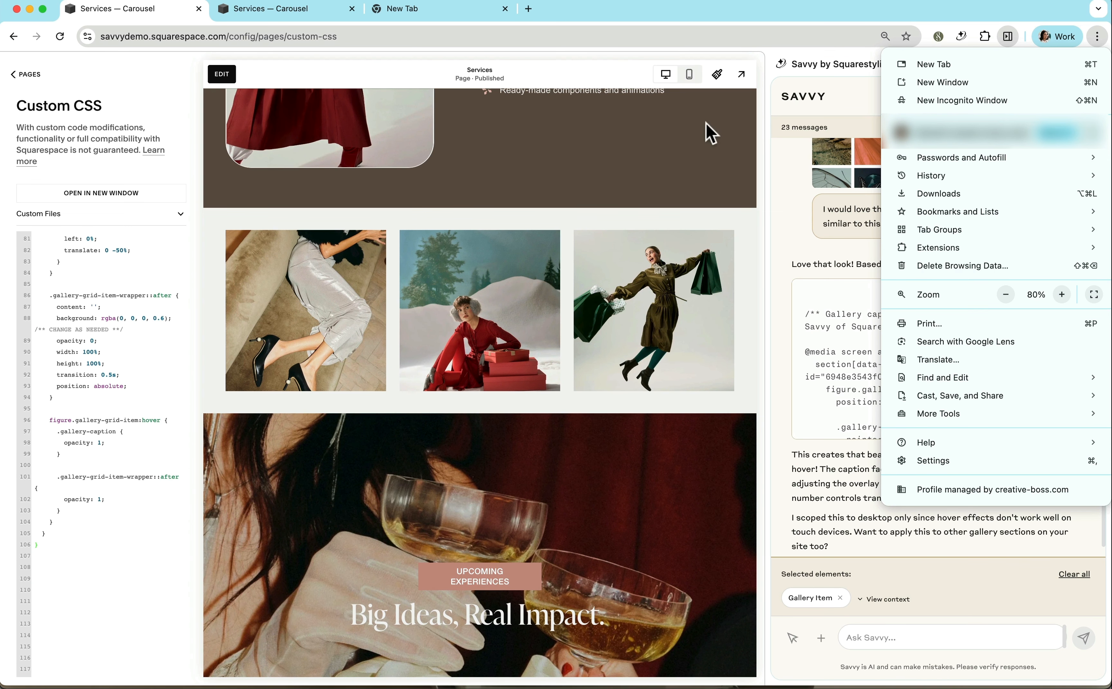
{"action": "left_click", "coordinate": [766, 135]}
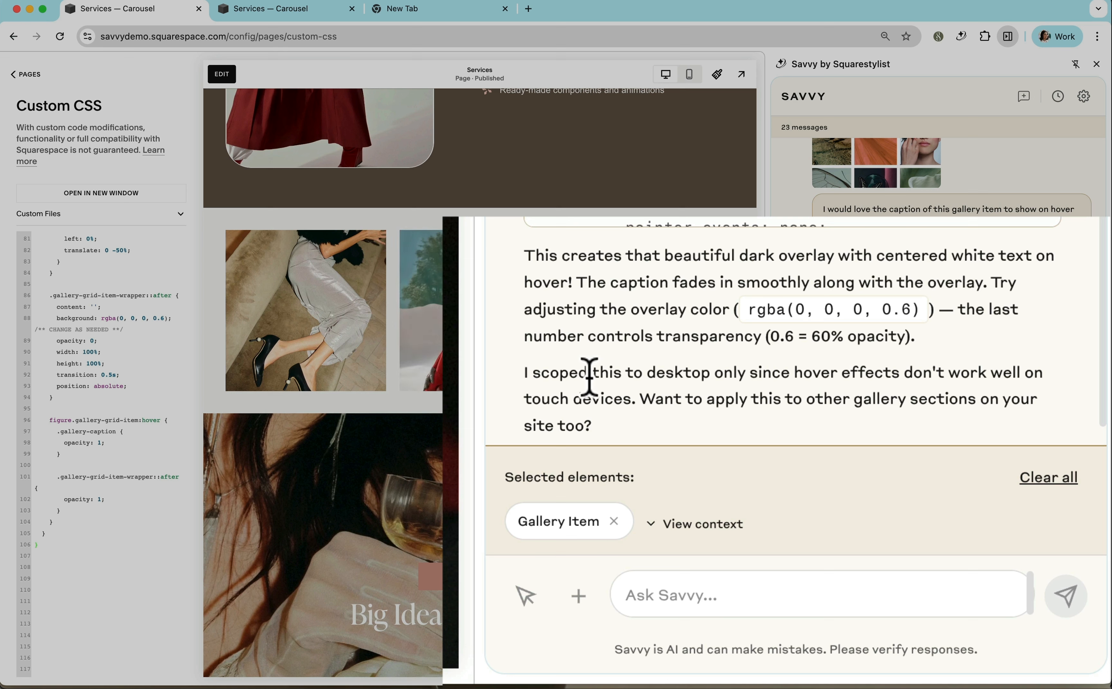
Reply to Savvy with "Yes I would like to apply this to other sections".
{"action": "left_click", "coordinate": [783, 590]}
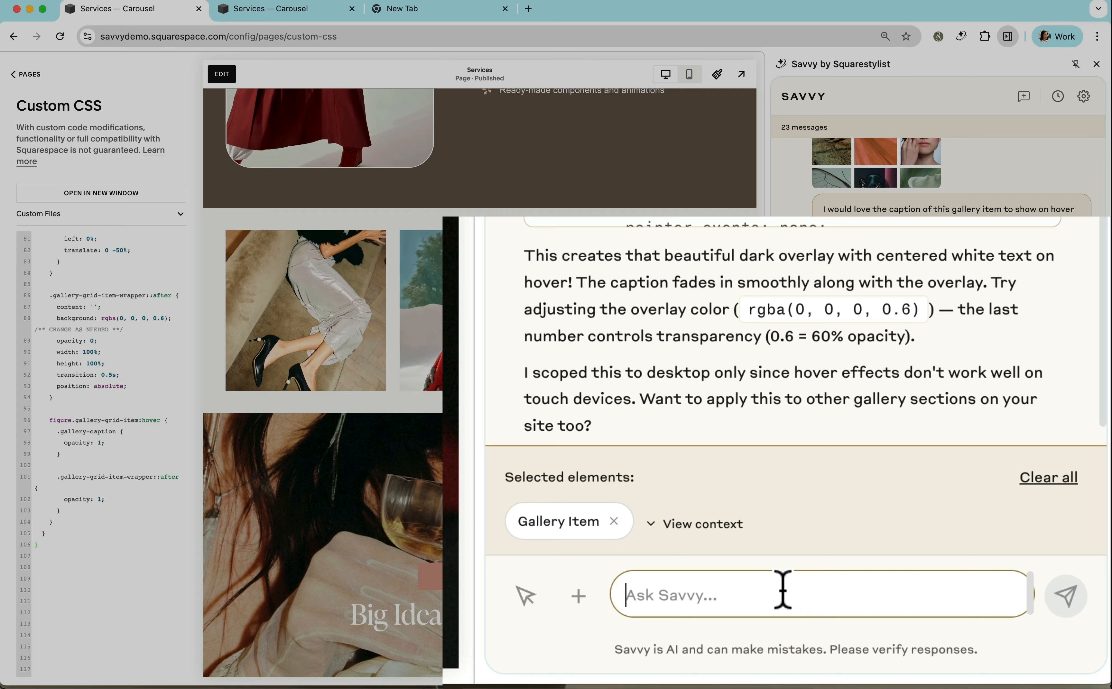
{"action": "type", "text": "Yes I"}
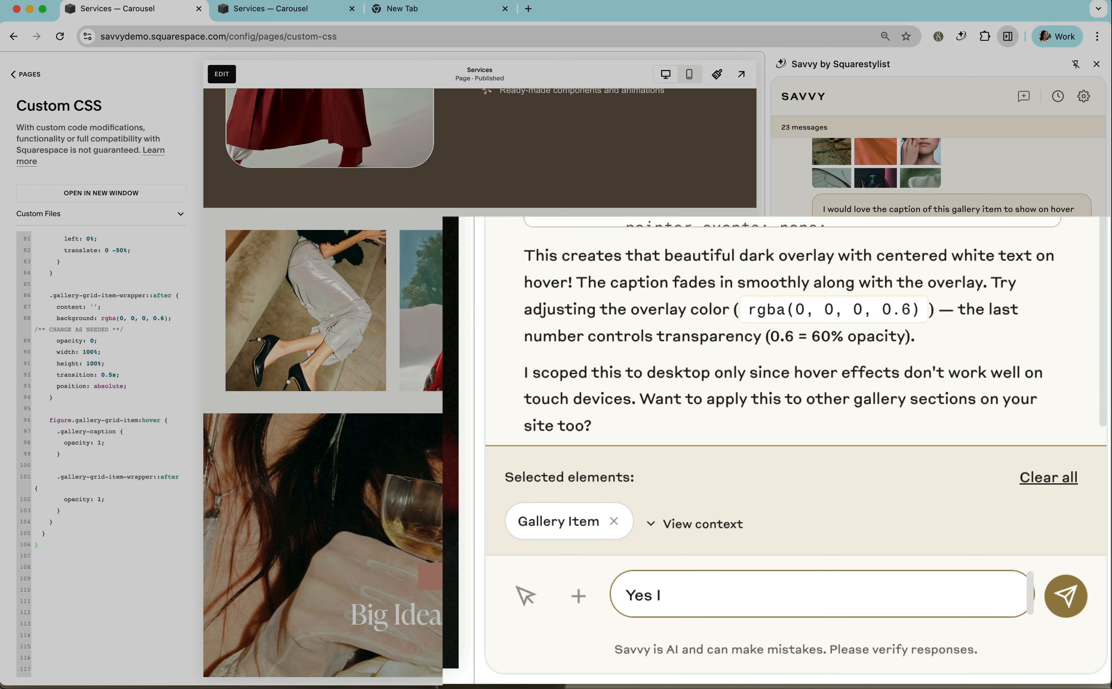
{"action": "type", "text": " would like to apply this "}
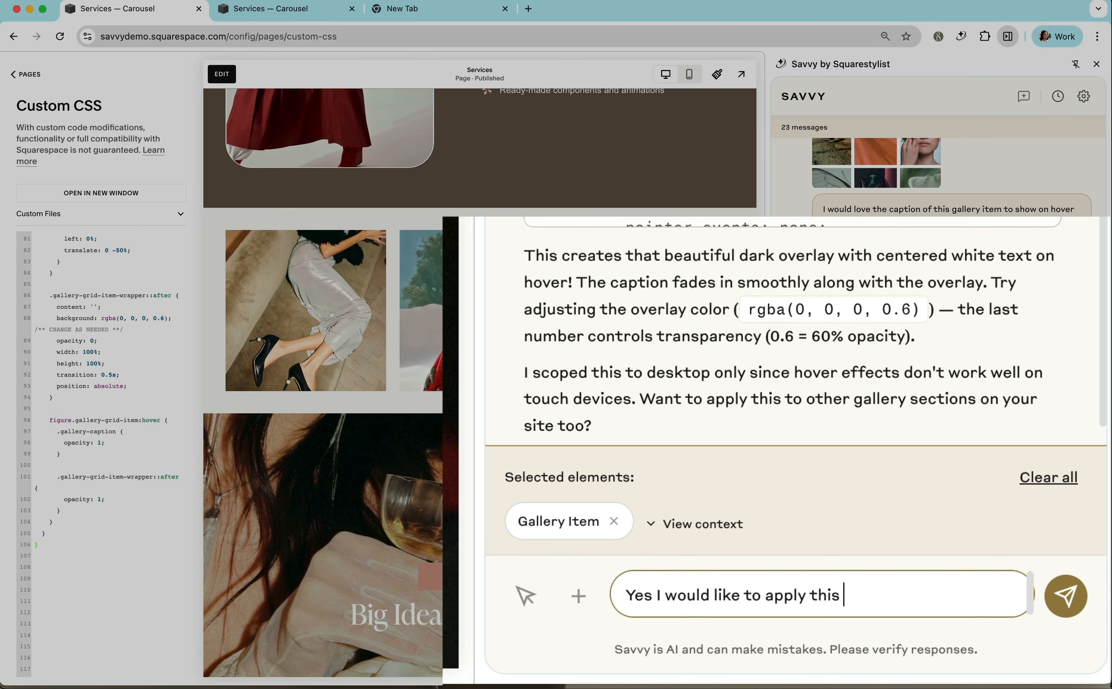
{"action": "type", "text": "to other section"}
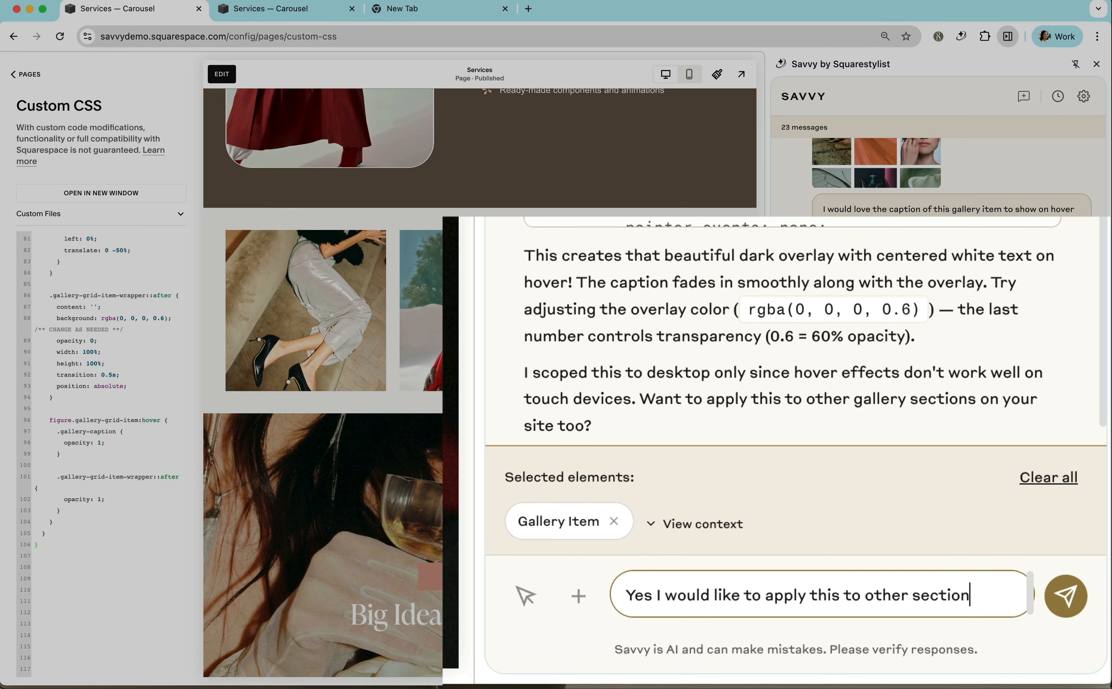
{"action": "type", "text": "s"}
{"action": "key", "text": "Return"}
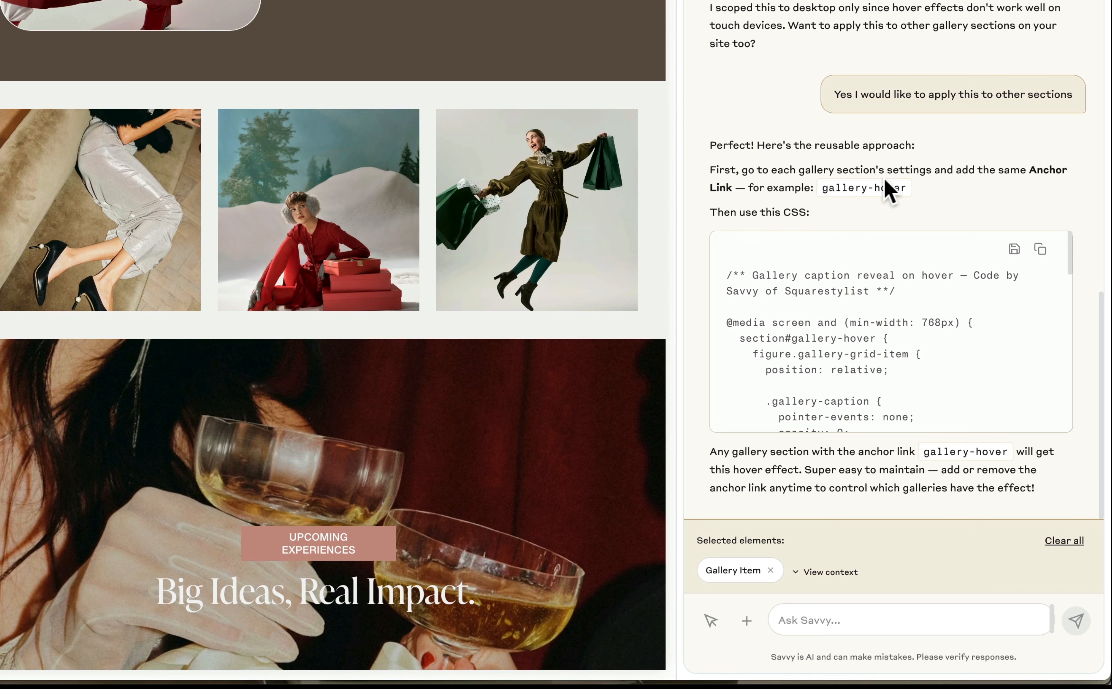
Edit the Services page's gallery section, set its anchor link to "gallery-hover", and save the page.
{"action": "mouse_move", "coordinate": [99, 185]}
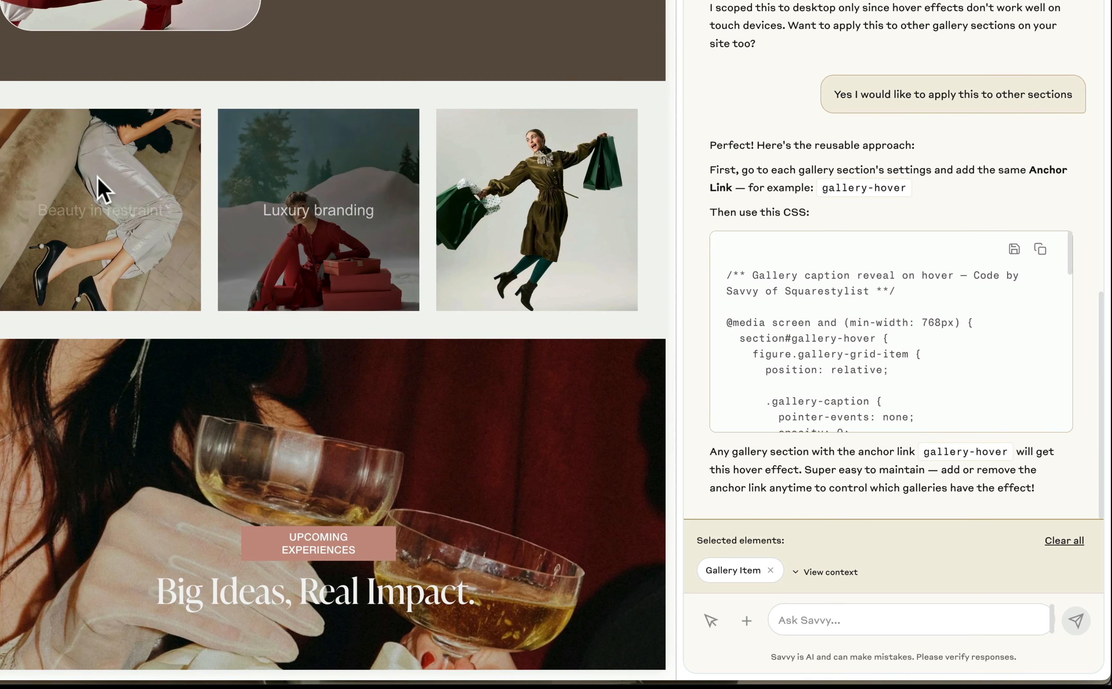
{"action": "left_click", "coordinate": [3, 1]}
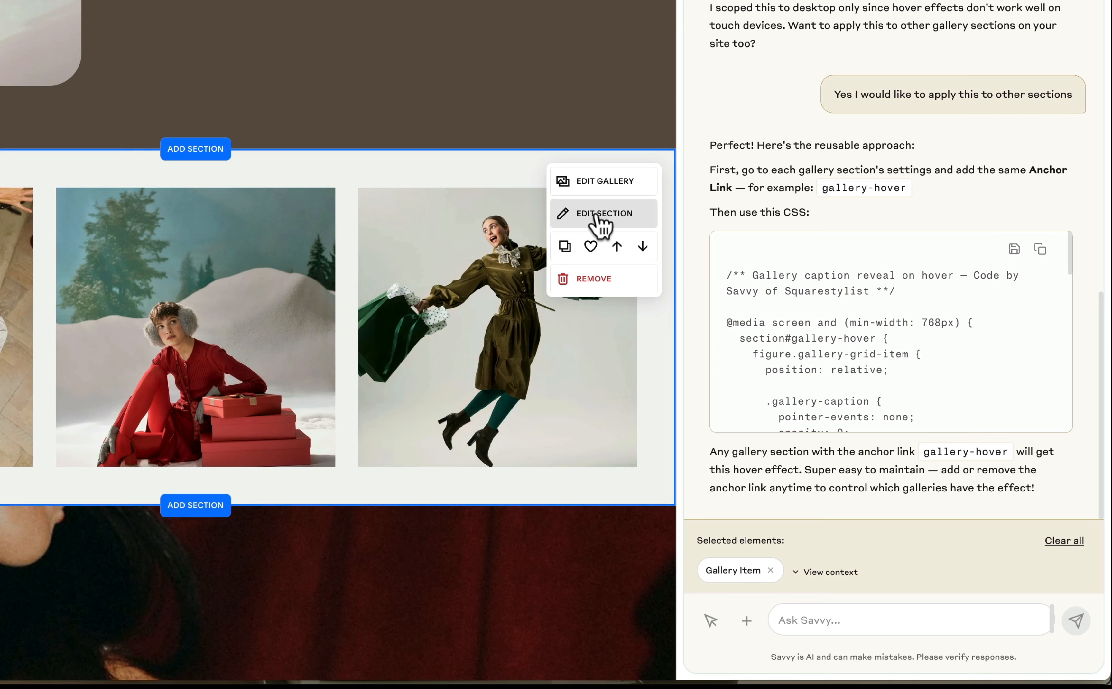
{"action": "left_click", "coordinate": [597, 213]}
{"action": "scroll", "coordinate": [522, 365], "scroll_direction": "down", "scroll_amount": 5}
{"action": "left_click", "coordinate": [509, 447]}
{"action": "type", "text": "#gallery"}
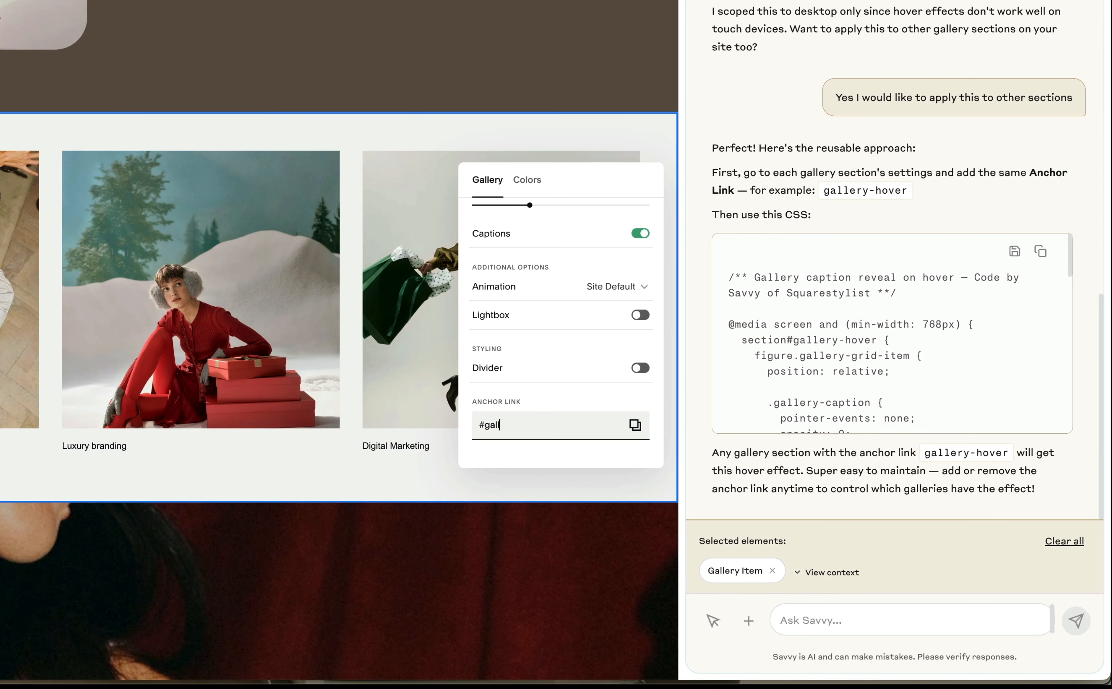
{"action": "type", "text": "-hover"}
{"action": "left_click_drag", "start_coordinate": [908, 190], "coordinate": [824, 189]}
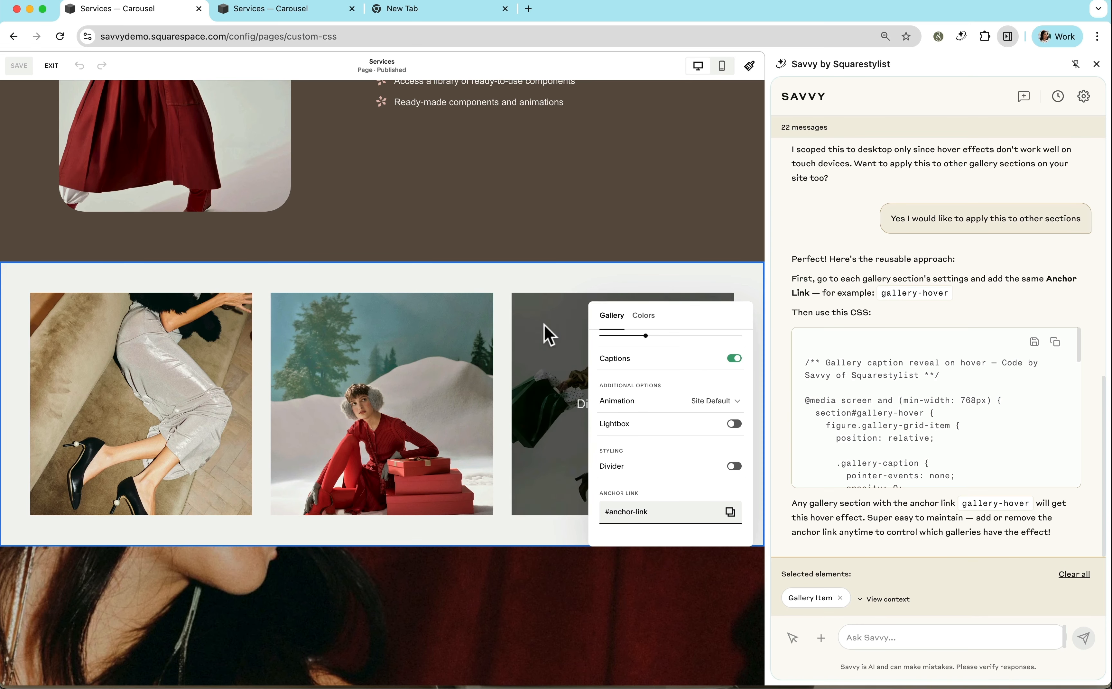
{"action": "left_click", "coordinate": [539, 287]}
{"action": "left_click", "coordinate": [25, 69]}
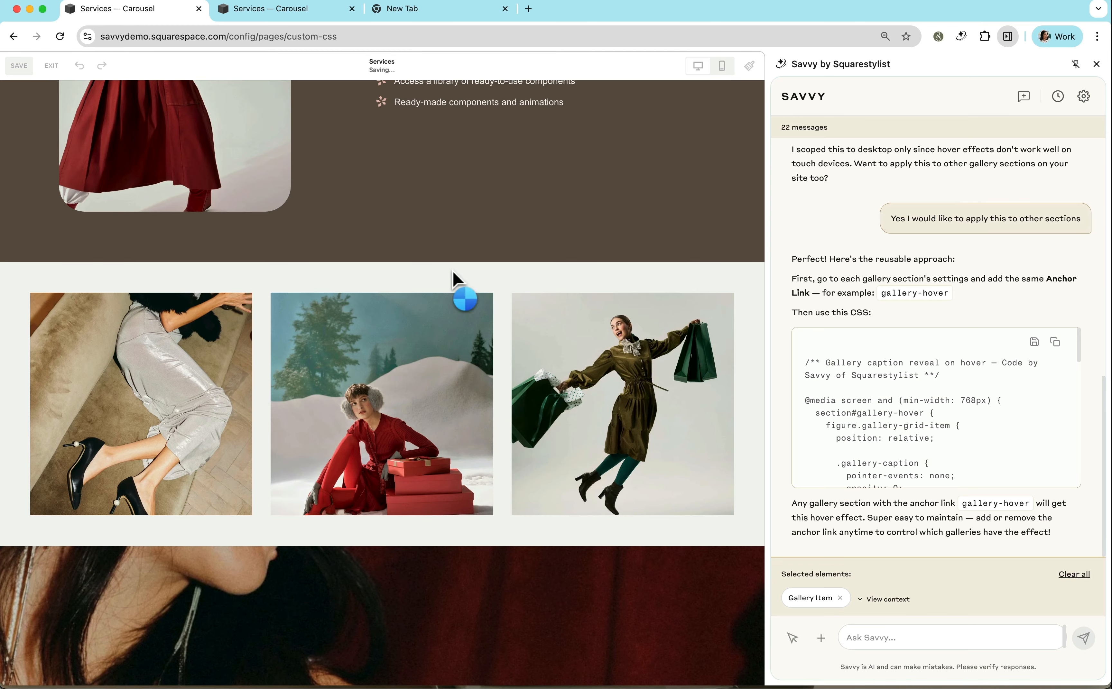
Replace the existing gallery caption hover code in Custom CSS with Savvy's reusable section#gallery-hover version, and save it.
{"action": "left_click", "coordinate": [1059, 349]}
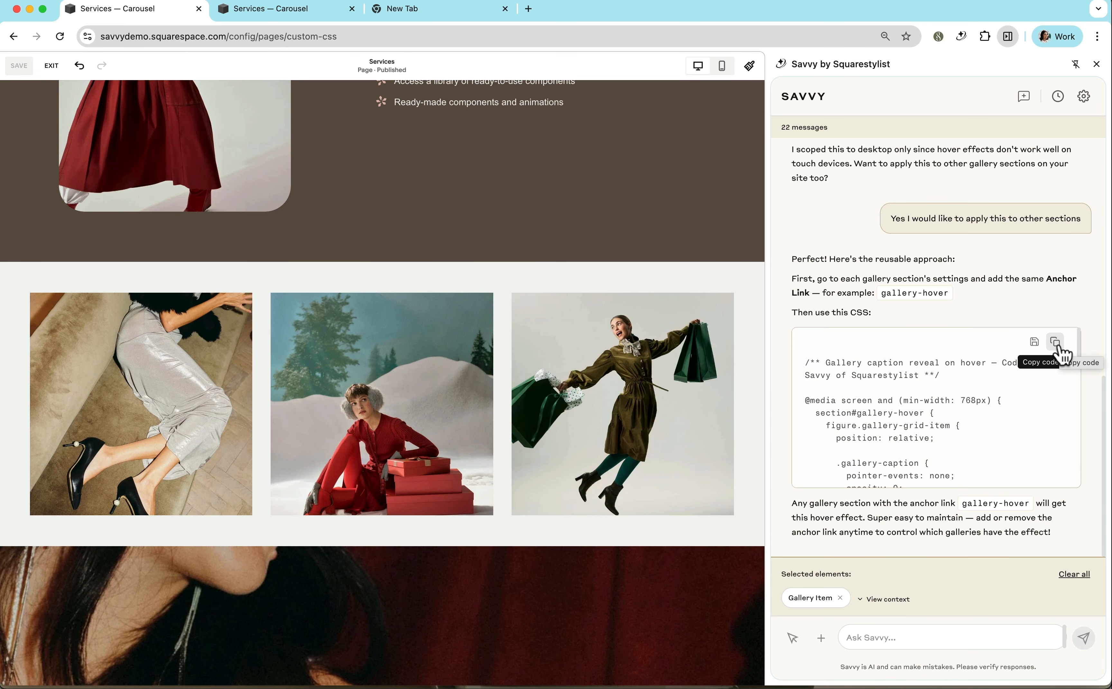
{"action": "left_click", "coordinate": [59, 73]}
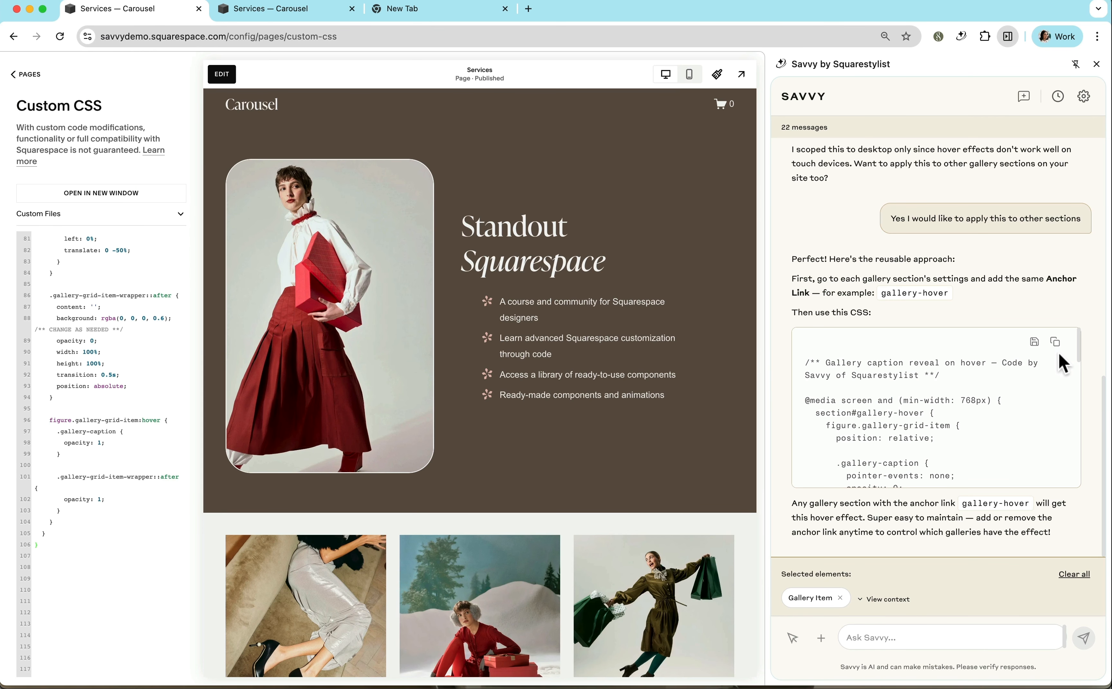
{"action": "left_click", "coordinate": [1055, 343]}
{"action": "scroll", "coordinate": [132, 324], "scroll_direction": "up", "scroll_amount": 5}
{"action": "scroll", "coordinate": [132, 326], "scroll_direction": "up", "scroll_amount": 3}
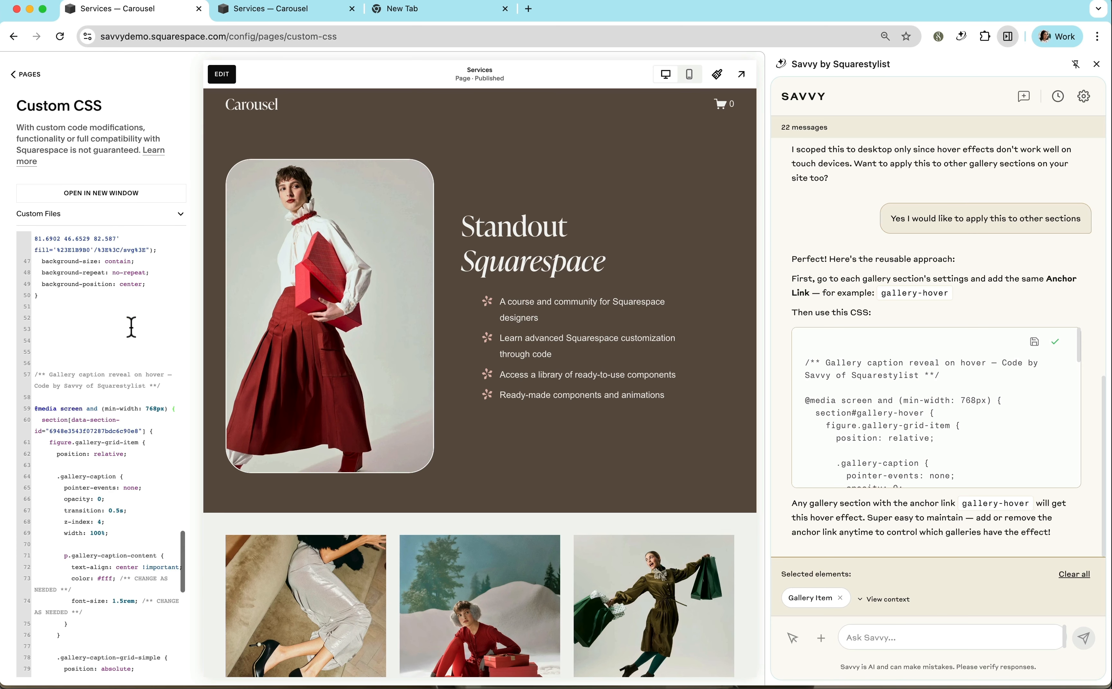
{"action": "left_click", "coordinate": [34, 375]}
{"action": "key", "text": "super+shift+Down"}
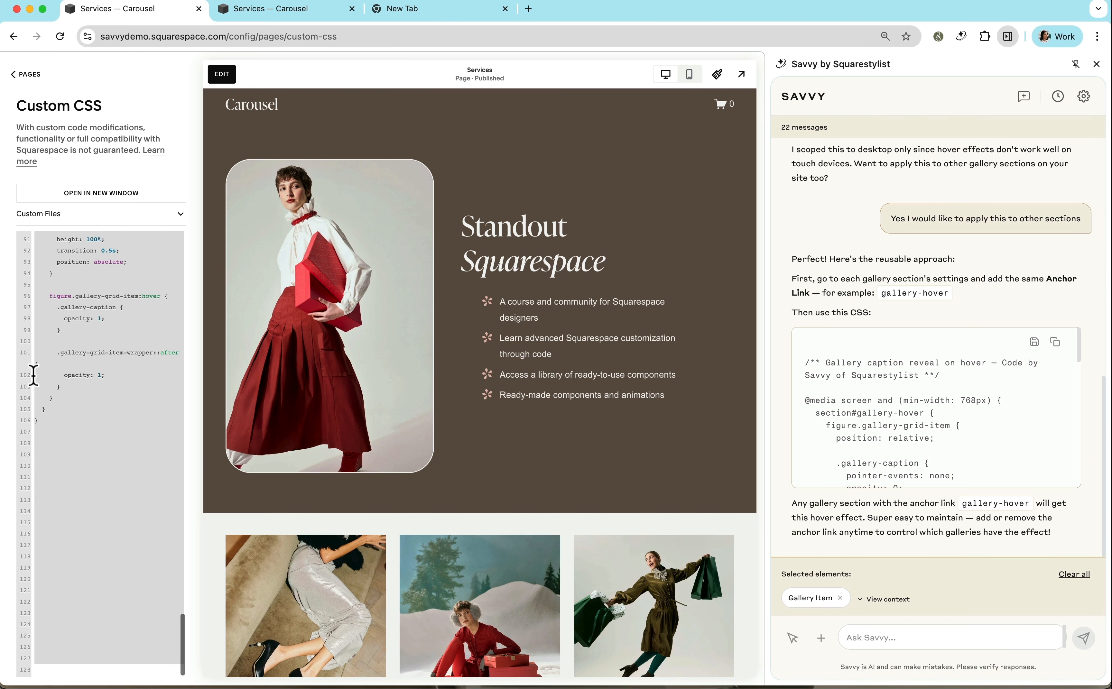
{"action": "key", "text": "BackSpace"}
{"action": "key", "text": "super+v"}
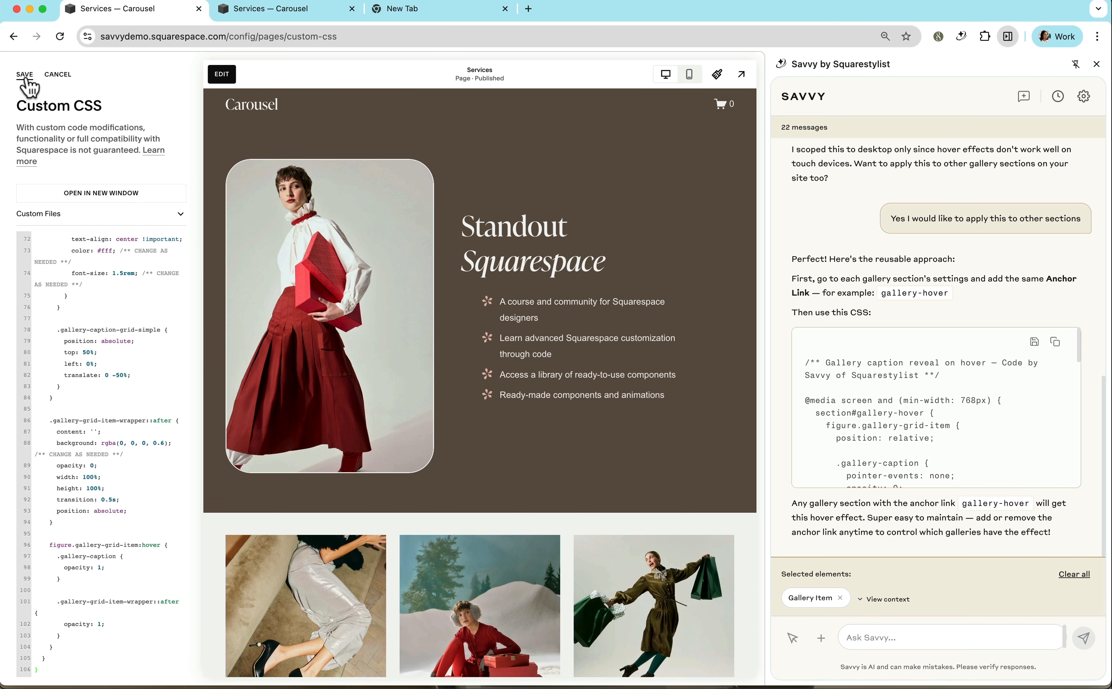
{"action": "left_click", "coordinate": [25, 75]}
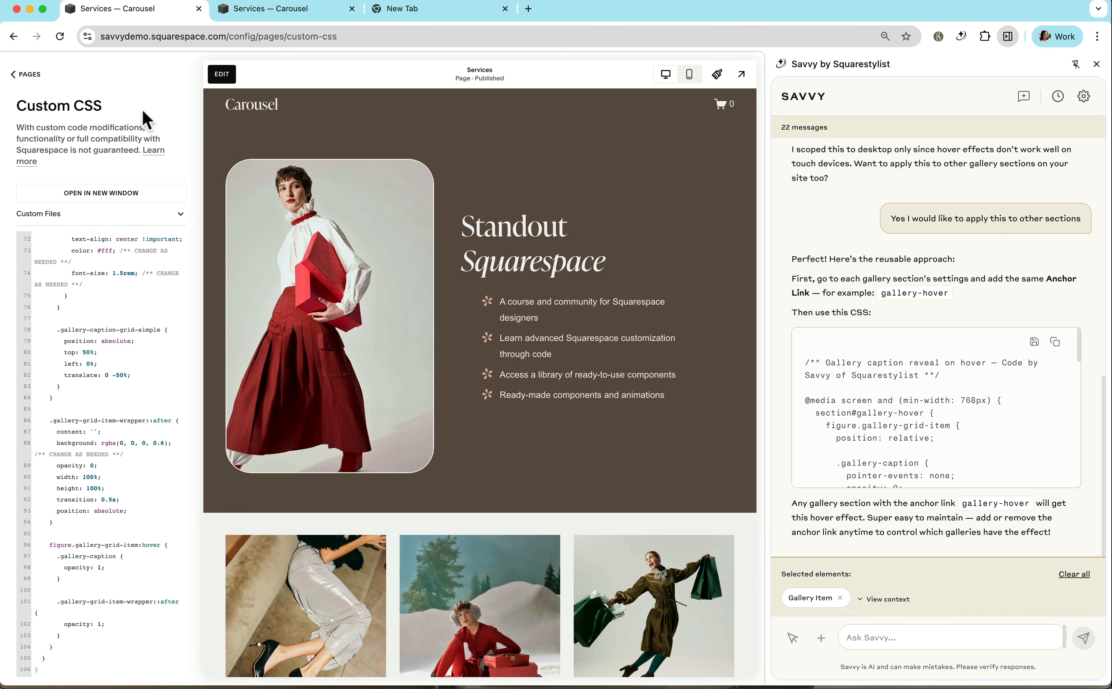
Save the Services page's gallery section to this site's saved sections, and exit the page editor.
{"action": "left_click", "coordinate": [36, 75]}
{"action": "left_click", "coordinate": [215, 76]}
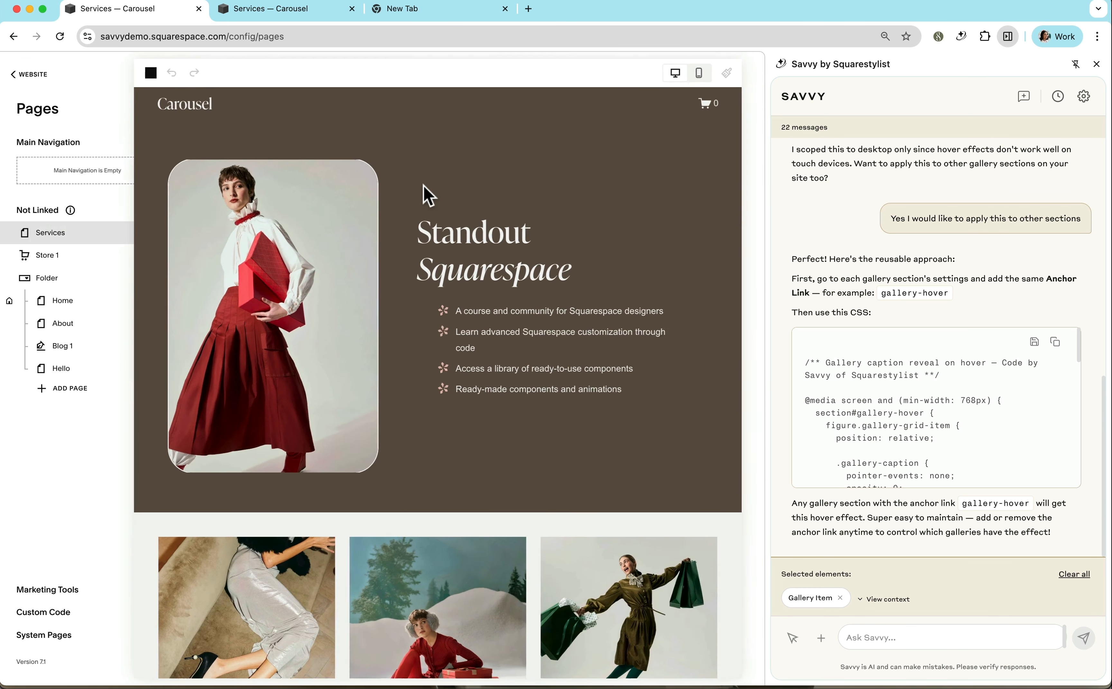
{"action": "scroll", "coordinate": [502, 272], "scroll_direction": "down", "scroll_amount": 4}
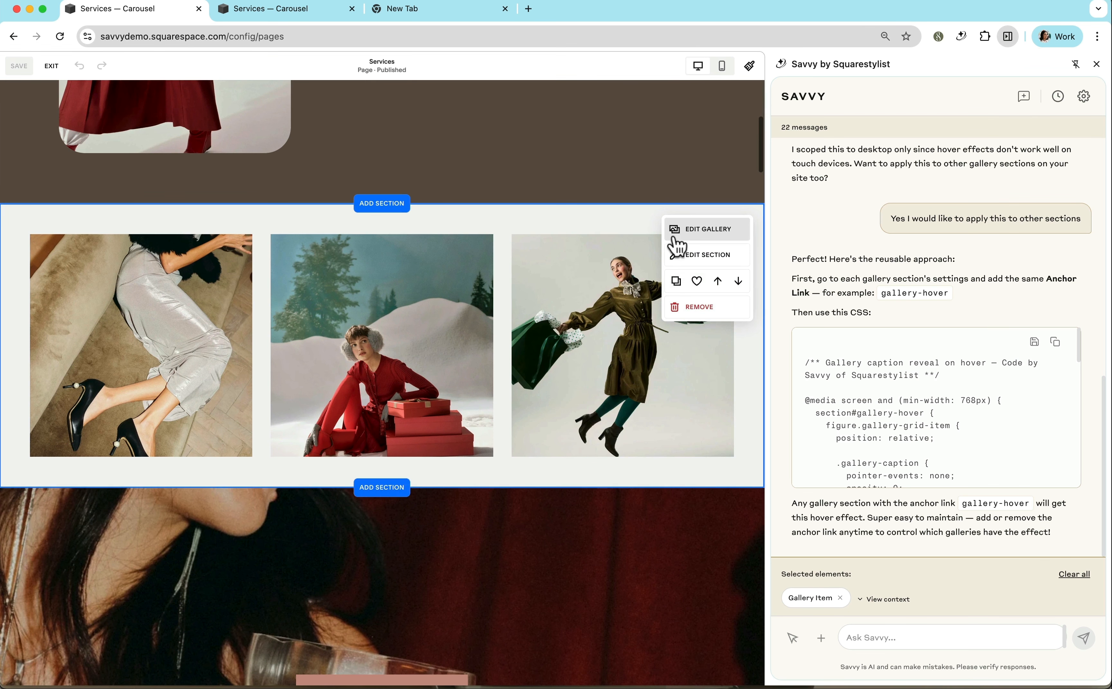
{"action": "left_click", "coordinate": [703, 284]}
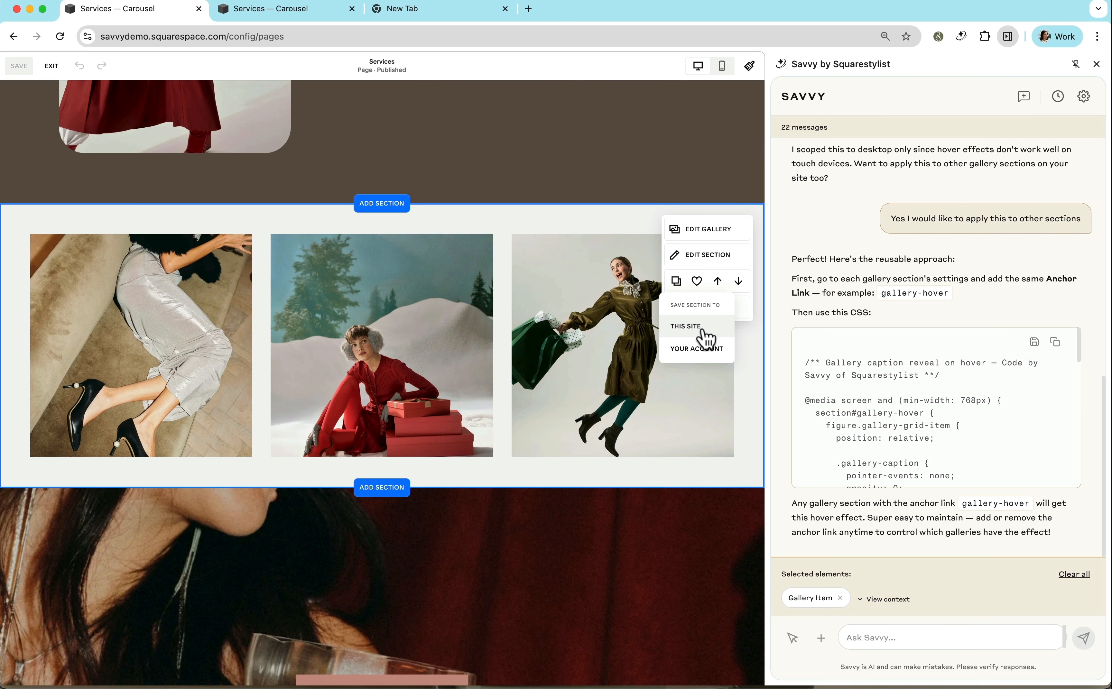
{"action": "left_click", "coordinate": [705, 338]}
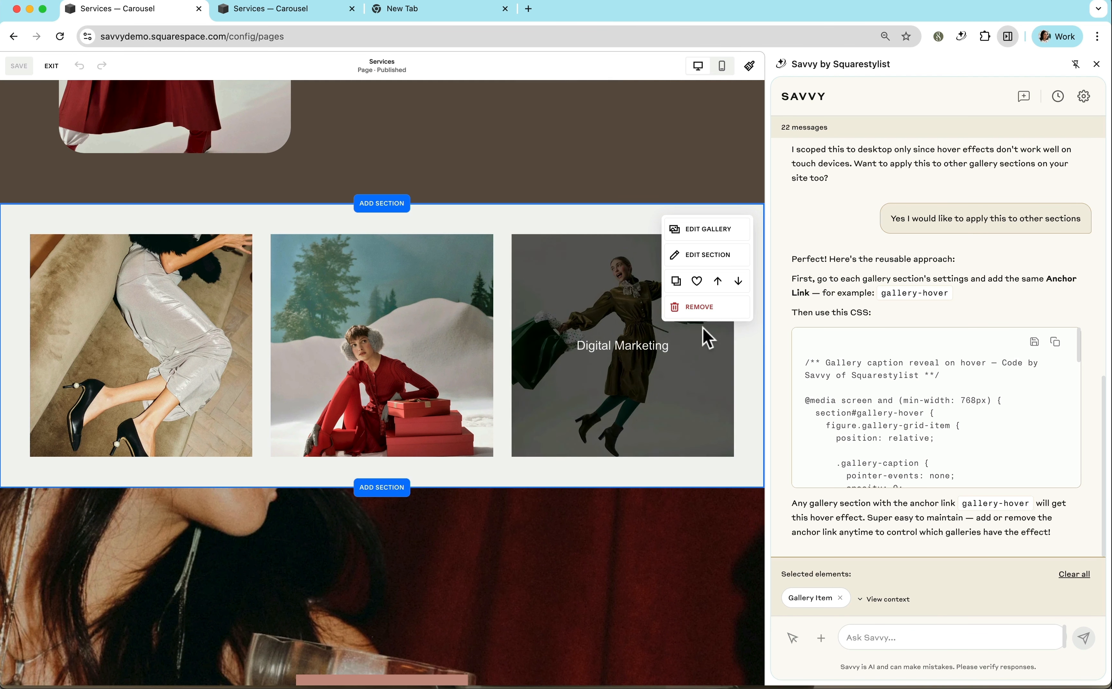
{"action": "left_click", "coordinate": [50, 69]}
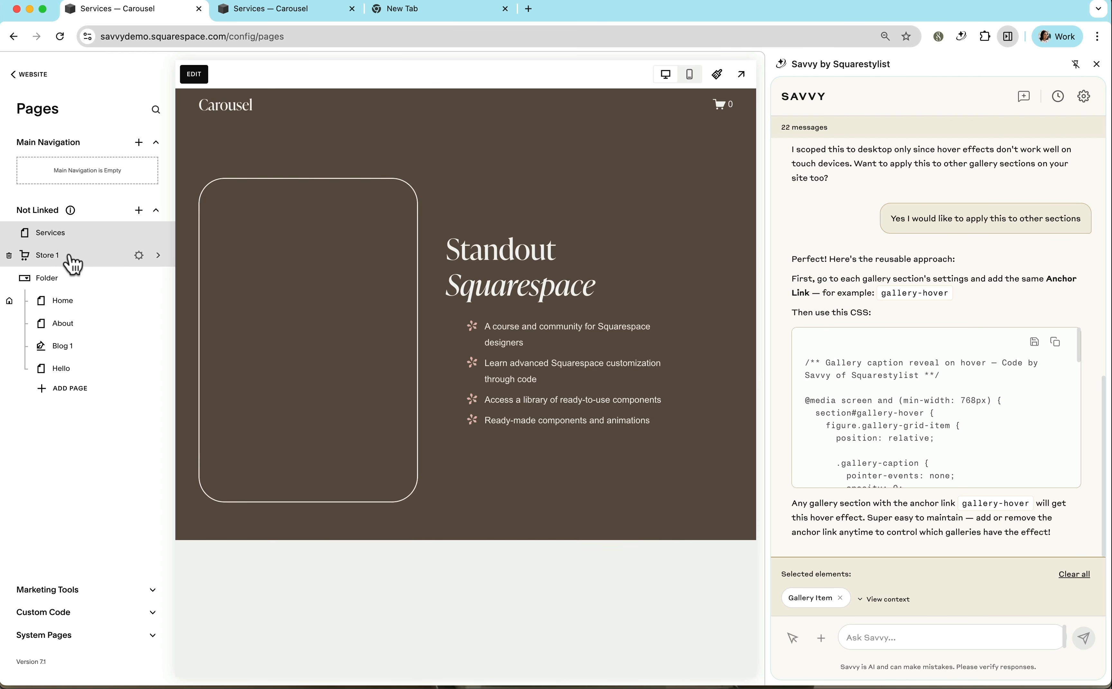
Add a blank page to the main navigation and insert the saved gallery section into it.
{"action": "left_click", "coordinate": [139, 142]}
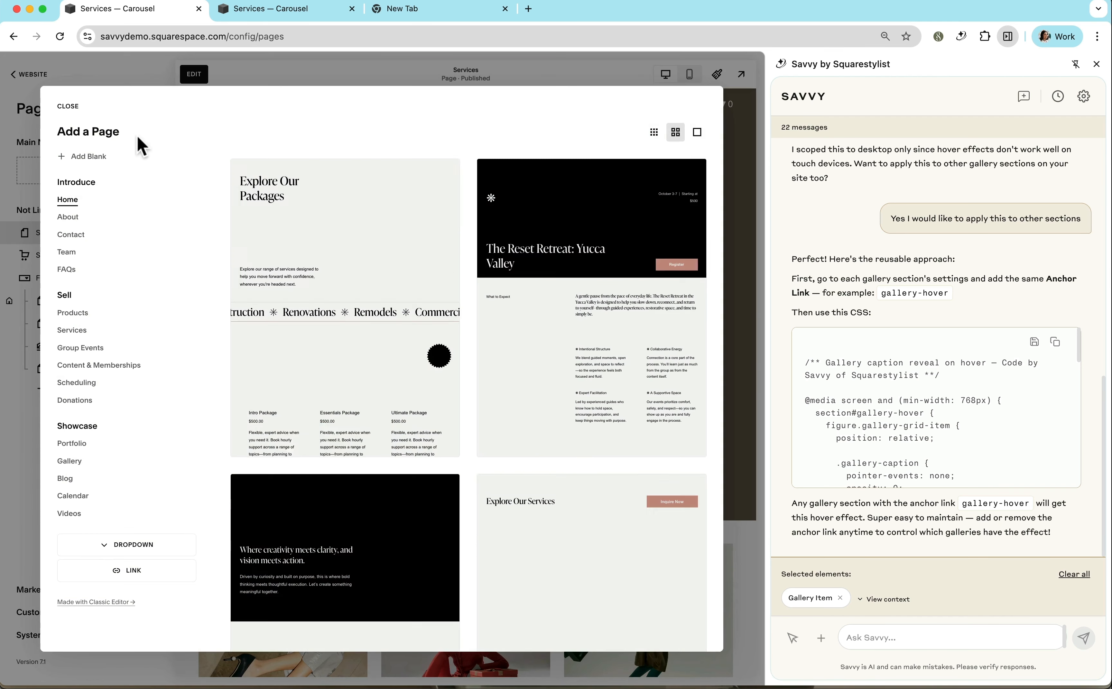
{"action": "left_click", "coordinate": [89, 156]}
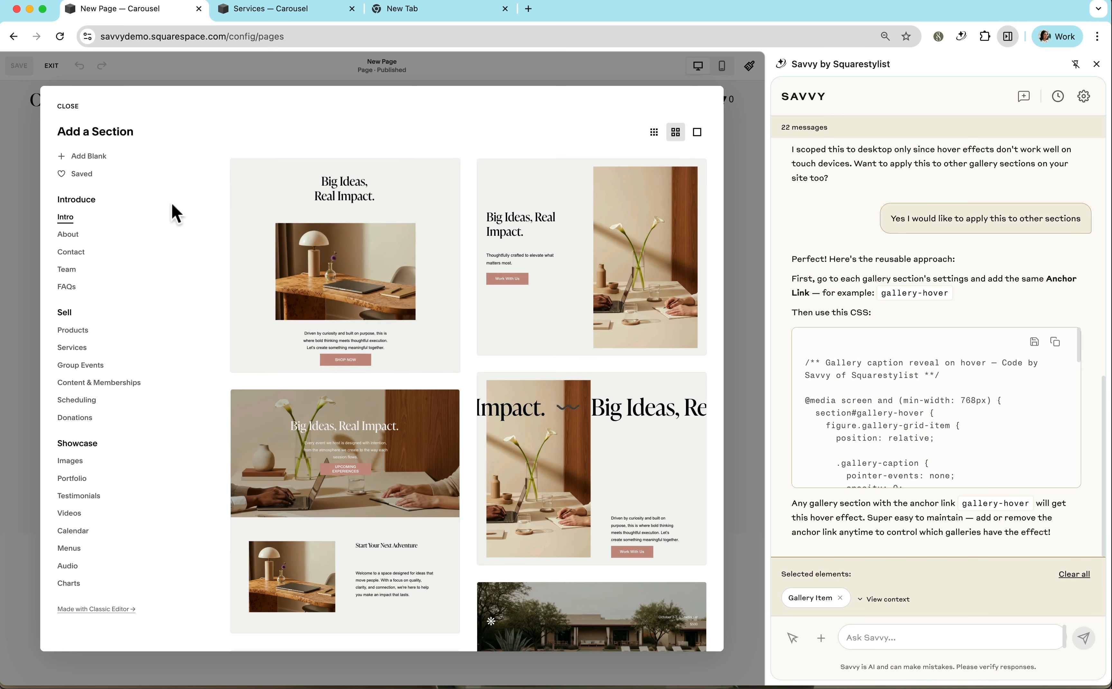
{"action": "left_click", "coordinate": [87, 175]}
{"action": "left_click", "coordinate": [328, 165]}
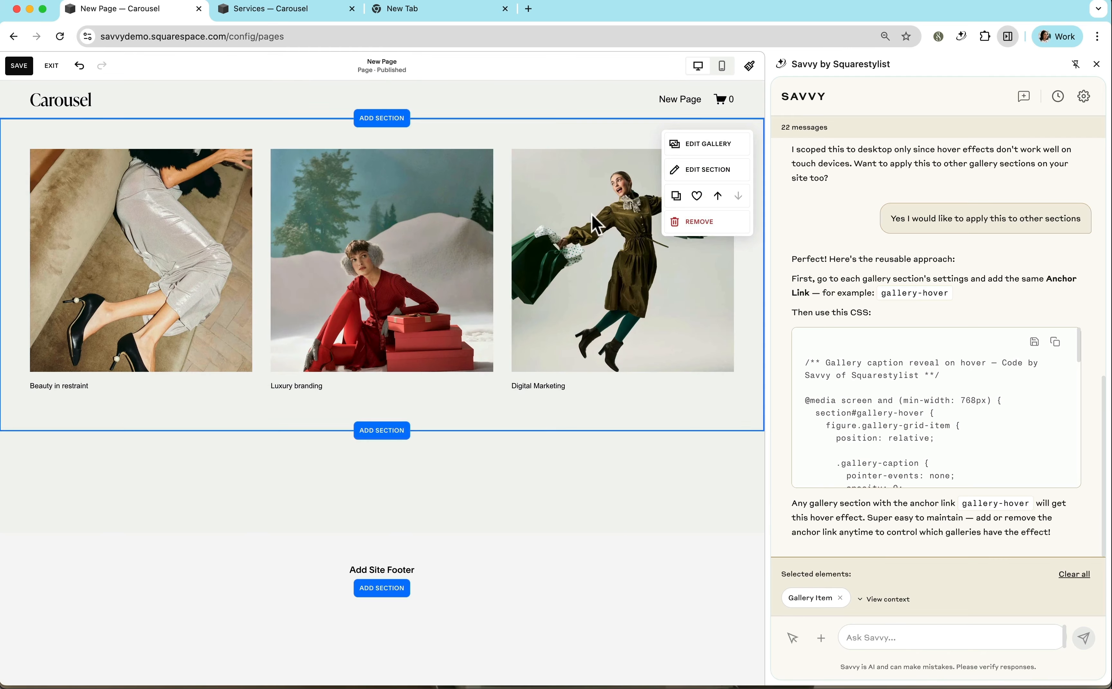
Set the anchor link of the new page's gallery section to "gallery-hover" and save the page.
{"action": "left_click", "coordinate": [724, 171]}
{"action": "scroll", "coordinate": [649, 395], "scroll_direction": "down", "scroll_amount": 4}
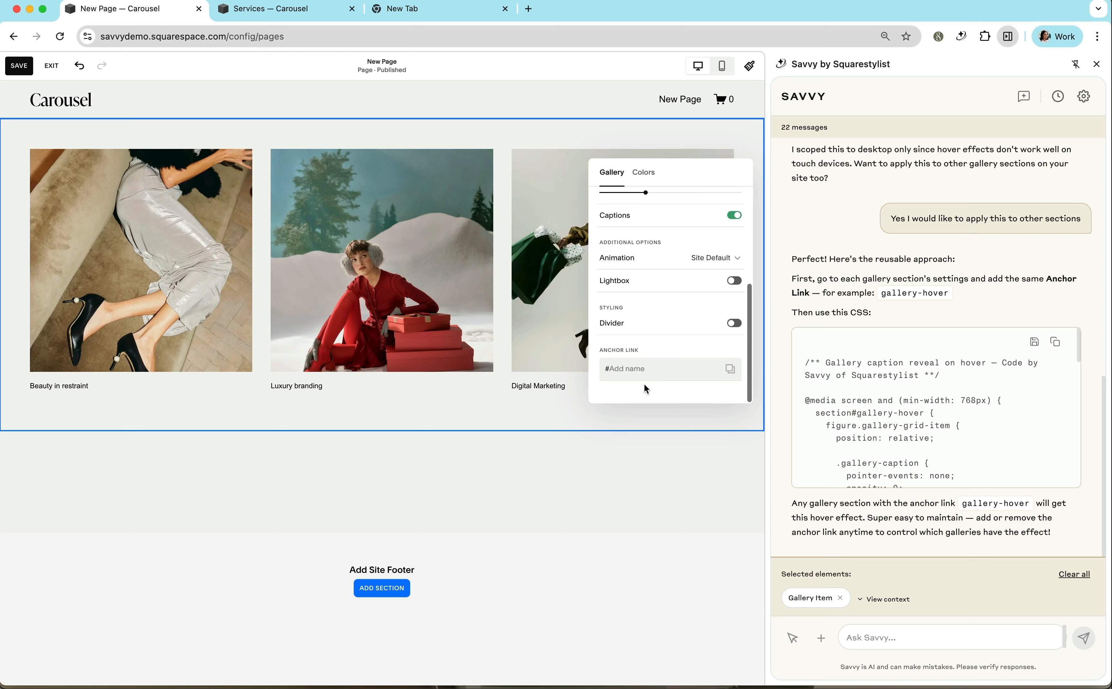
{"action": "left_click", "coordinate": [638, 368]}
{"action": "type", "text": "anchir"}
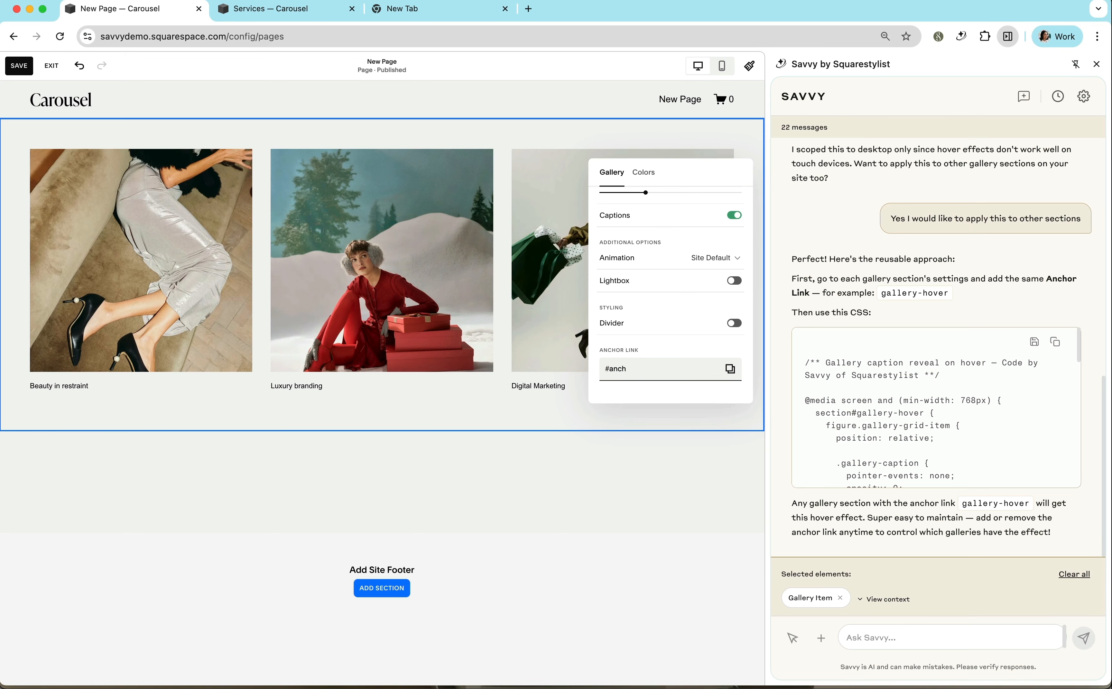
{"action": "key", "text": "BackSpace"}
{"action": "key", "text": "BackSpace"}
{"action": "key", "text": "BackSpace"}
{"action": "key", "text": "BackSpace"}
{"action": "type", "text": "gallery-hover"}
{"action": "left_click", "coordinate": [19, 67]}
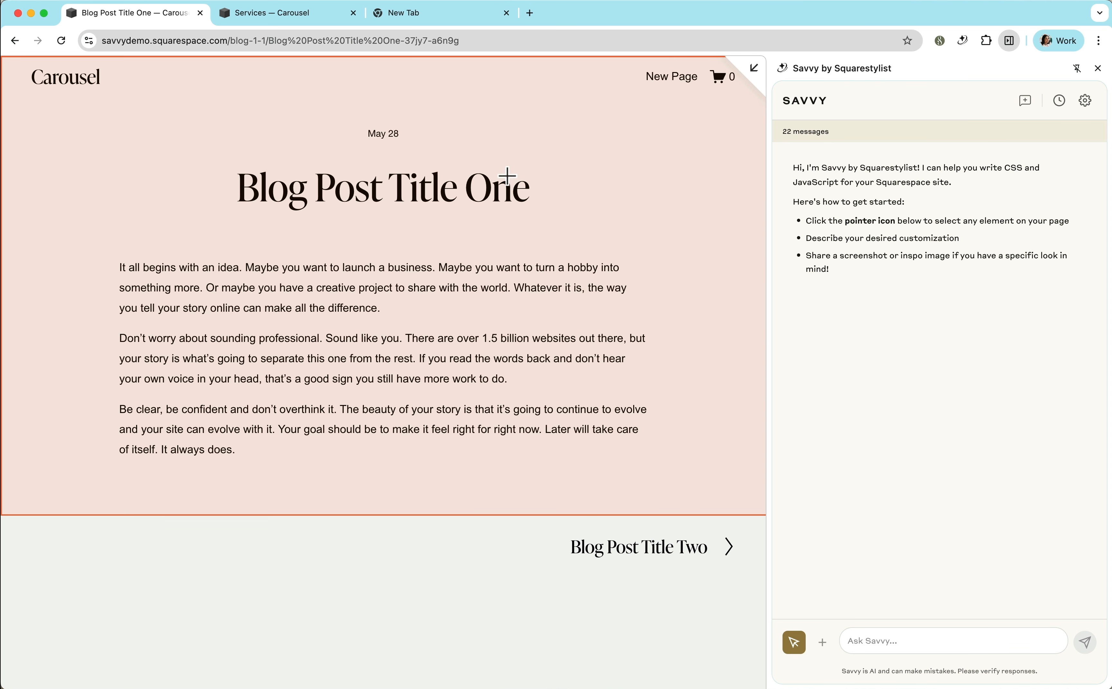
Select the blog post's section and ask Savvy to "Add an "estimated reading time" below the blog title".
{"action": "left_click", "coordinate": [507, 174]}
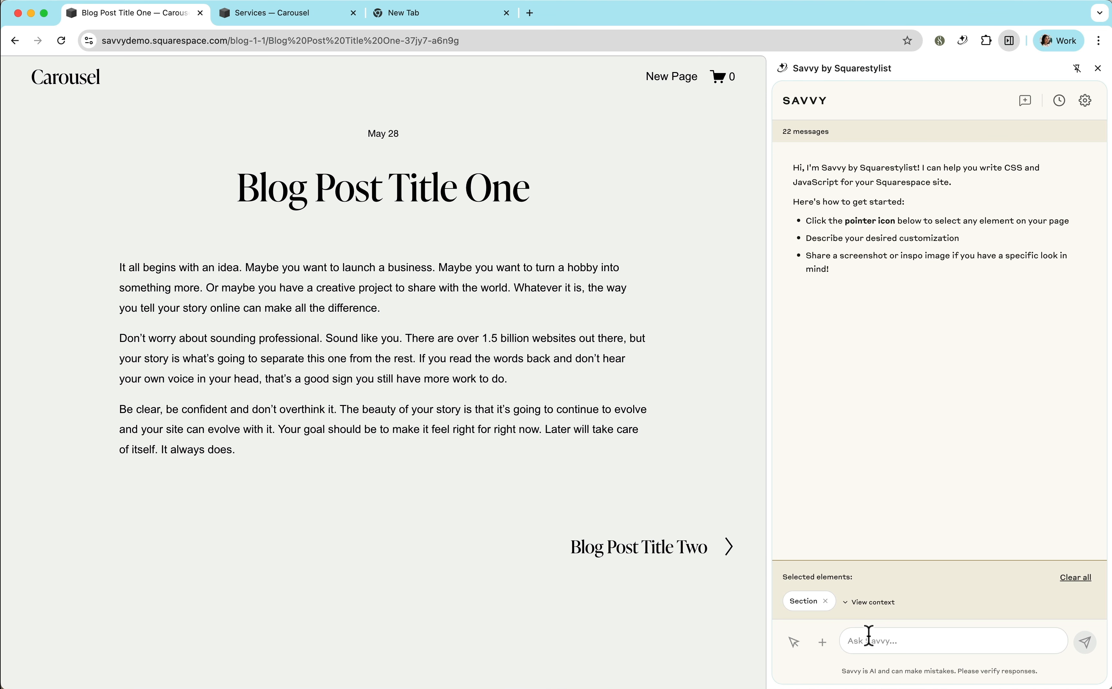
{"action": "left_click", "coordinate": [869, 642]}
{"action": "type", "text": "Add an \"estimated reading time\" below the blog title"}
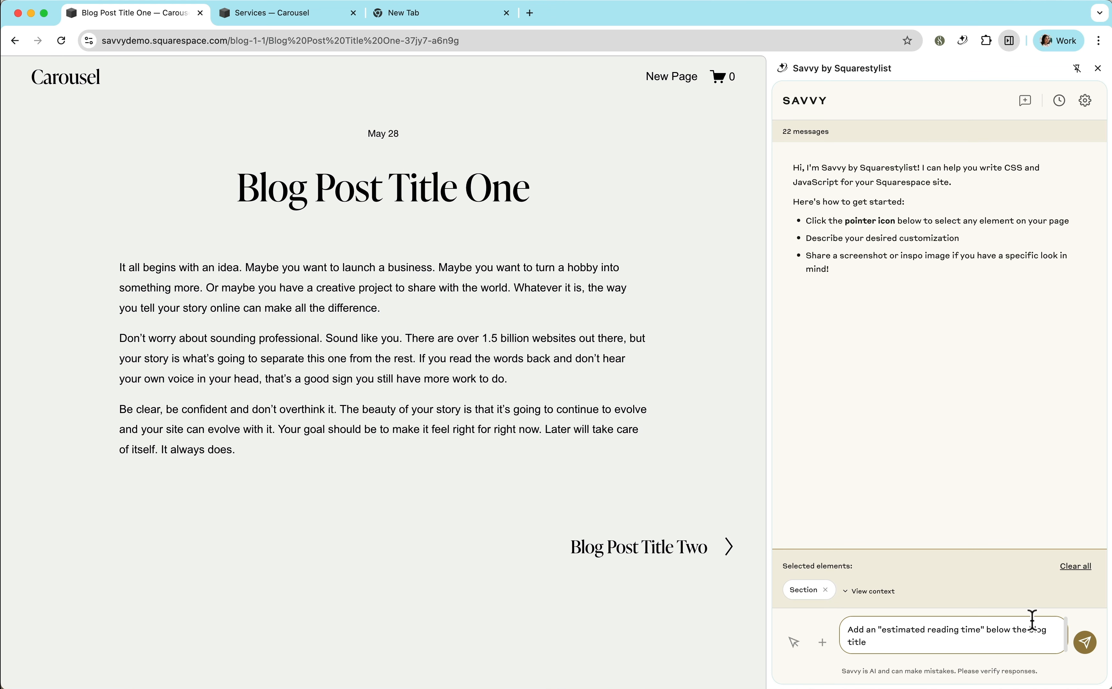
{"action": "left_click", "coordinate": [1086, 642]}
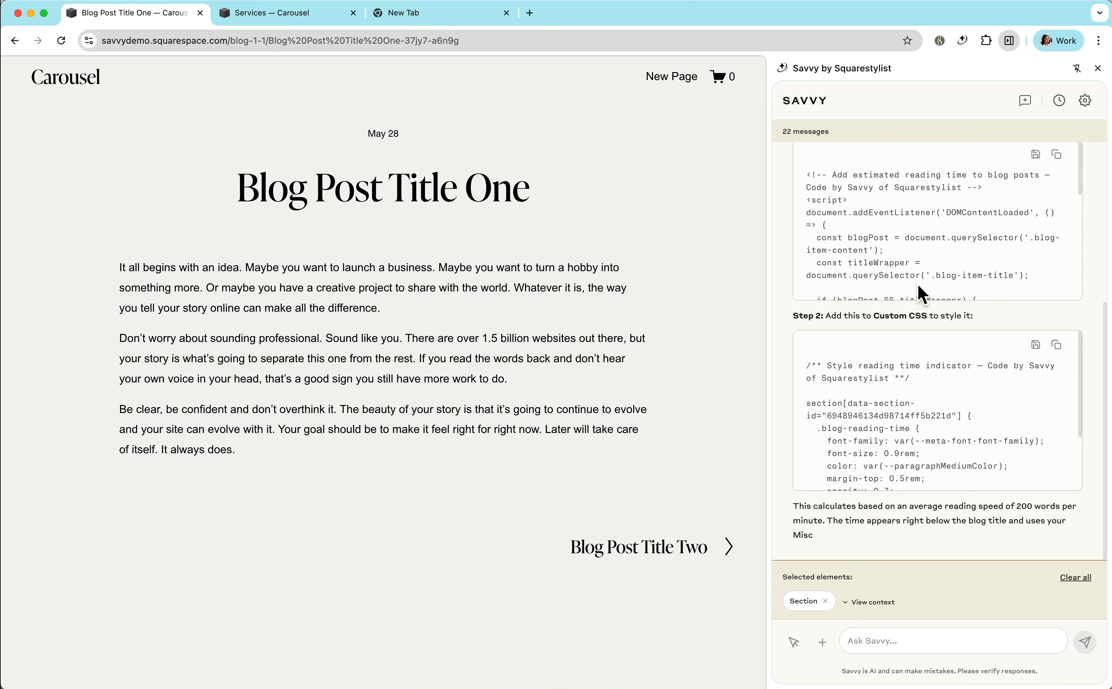
Copy Savvy's Step 1 reading time script into the site's footer code injection and save it.
{"action": "scroll", "coordinate": [938, 210], "scroll_direction": "up", "scroll_amount": 5}
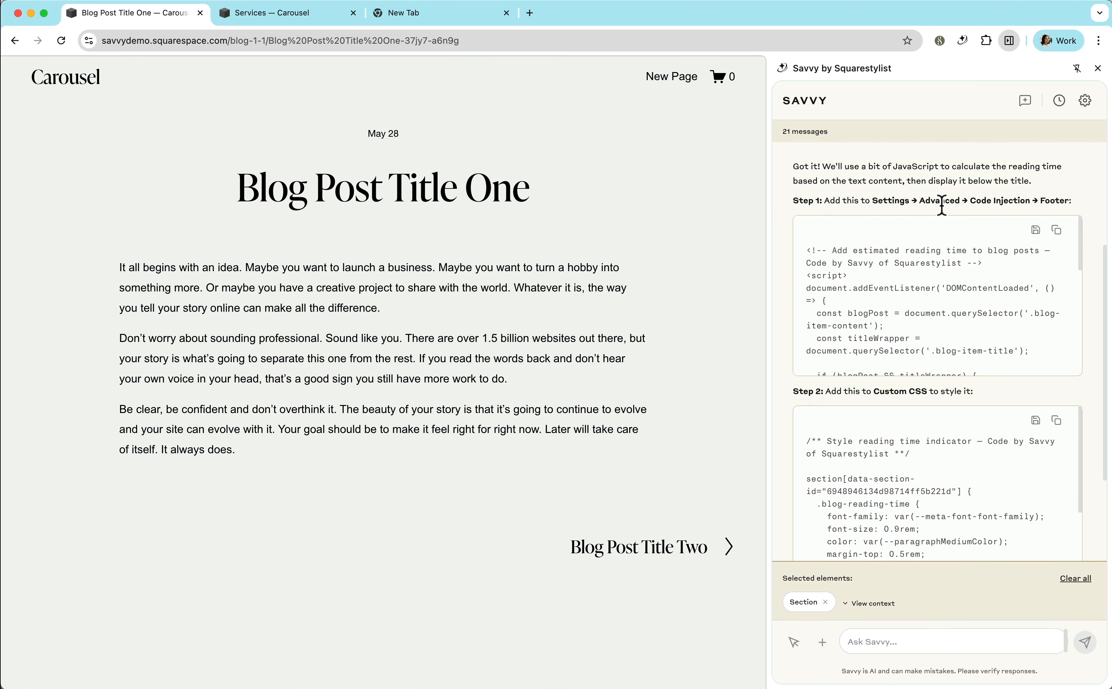
{"action": "left_click", "coordinate": [1058, 230]}
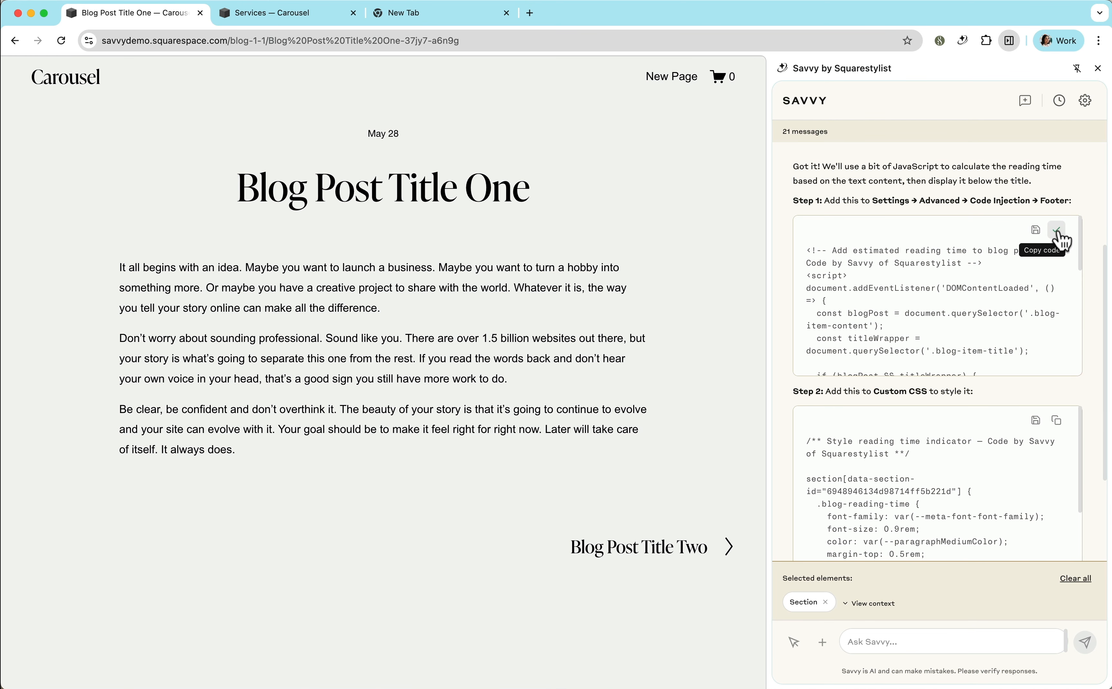
{"action": "left_click", "coordinate": [756, 74]}
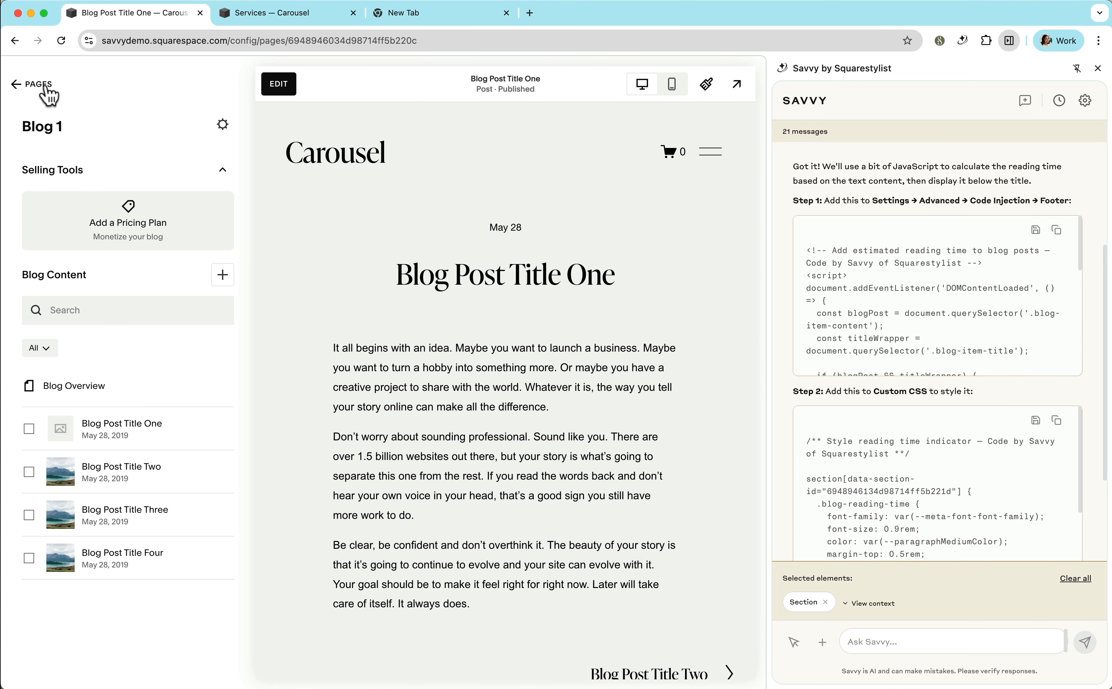
{"action": "left_click", "coordinate": [39, 85]}
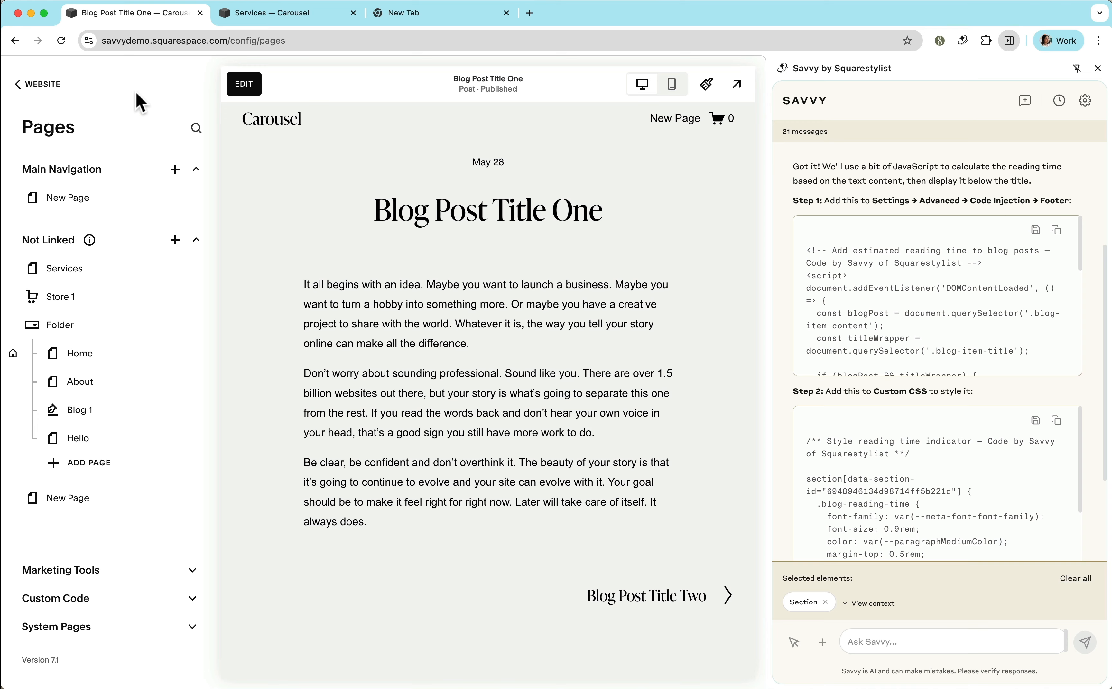
{"action": "key", "text": "slash"}
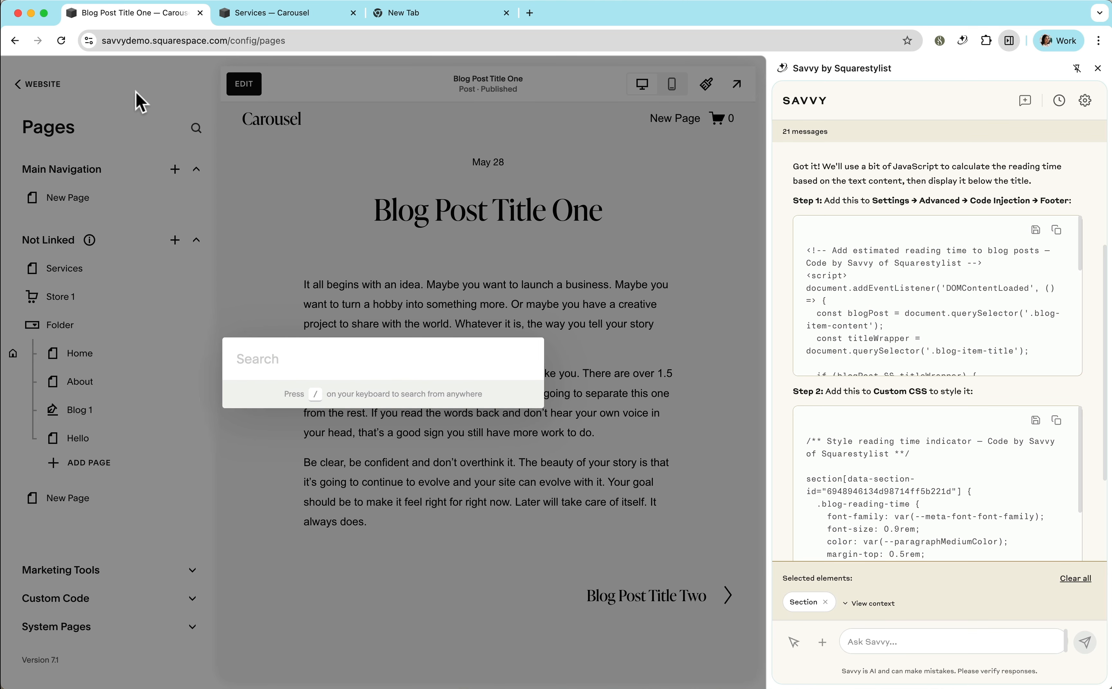
{"action": "type", "text": "code"}
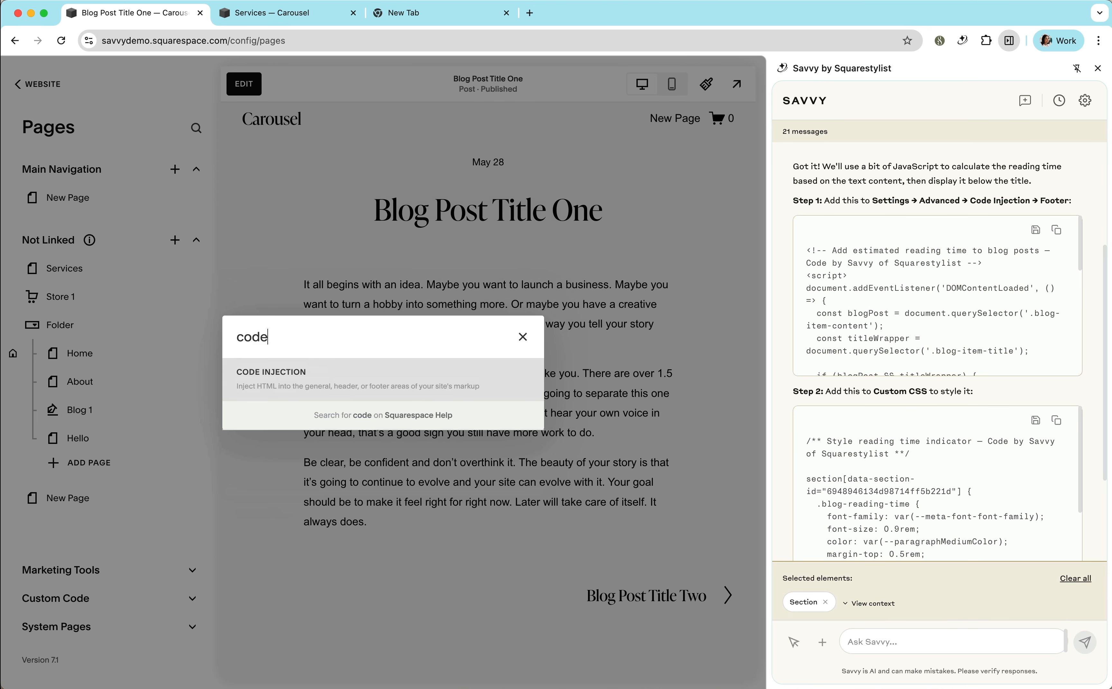
{"action": "key", "text": "Return"}
{"action": "left_click", "coordinate": [112, 509]}
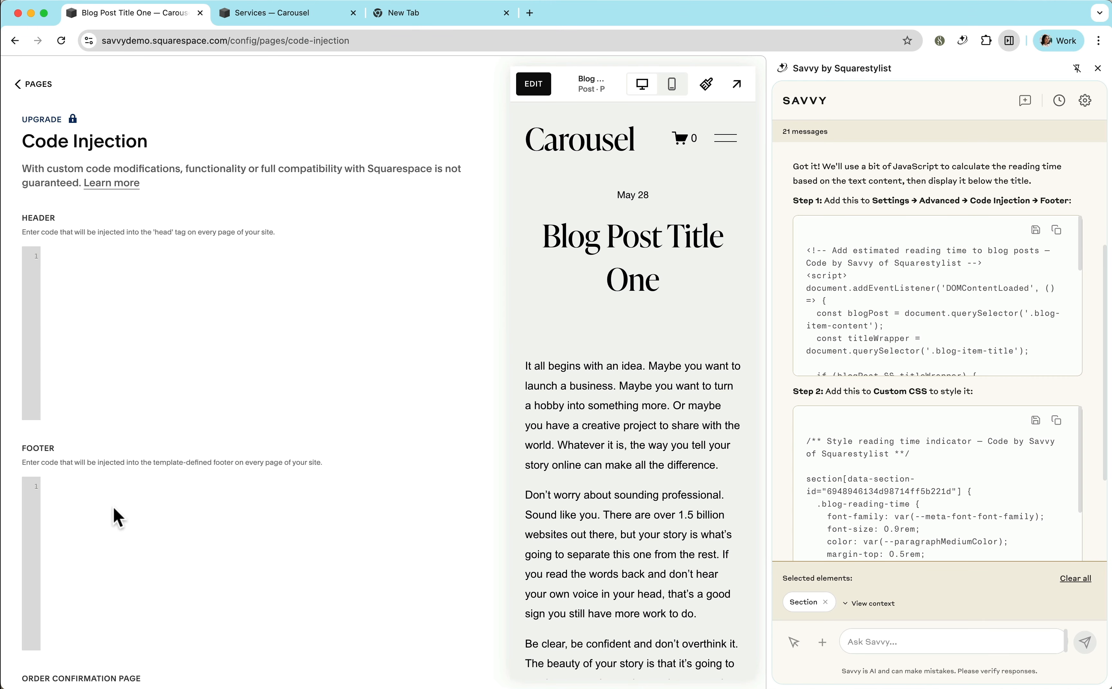
{"action": "type", "text": "<!-- Add estimated reading time to blog posts — Code by Savvy of Squarestylist --> <script> document.addEventListener('DOMContentLoaded', () => {   const blogPost = document.querySelector('.blog-item-content');   const titleWrapper = document.querySelector('.blog-item-title');    if (blogPost && titleWrapper) {     // Get all text content     const text = blogPost.innerText || blogPost.textContent;     const wordCount = text.trim().split(/\\s+/).length;     const readingTime = Math.ceil(wordCount / 200); // Average reading speed      // Create reading time element     const readingTimeEl = document.createElement('div');     readingTimeEl.className = 'blog-reading-time';     readingTimeEl.textContent = readingTime + ' min read';      // Insert after title     titleWrapper.appendChild(readingTimeEl);   } }); </script>"}
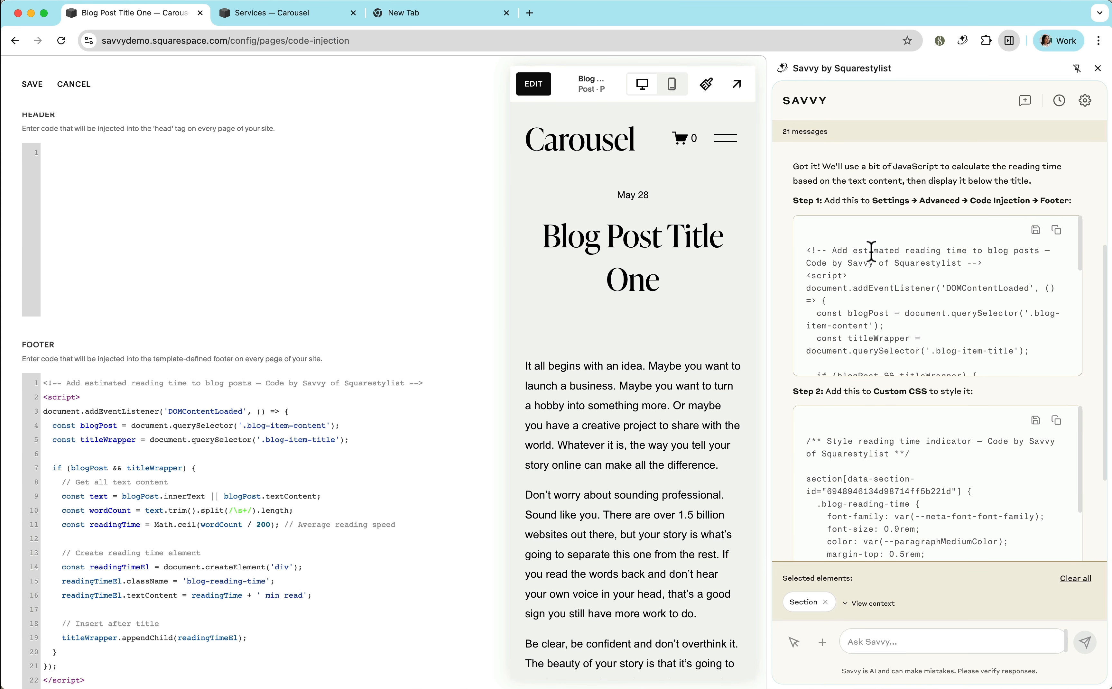
{"action": "left_click", "coordinate": [33, 84]}
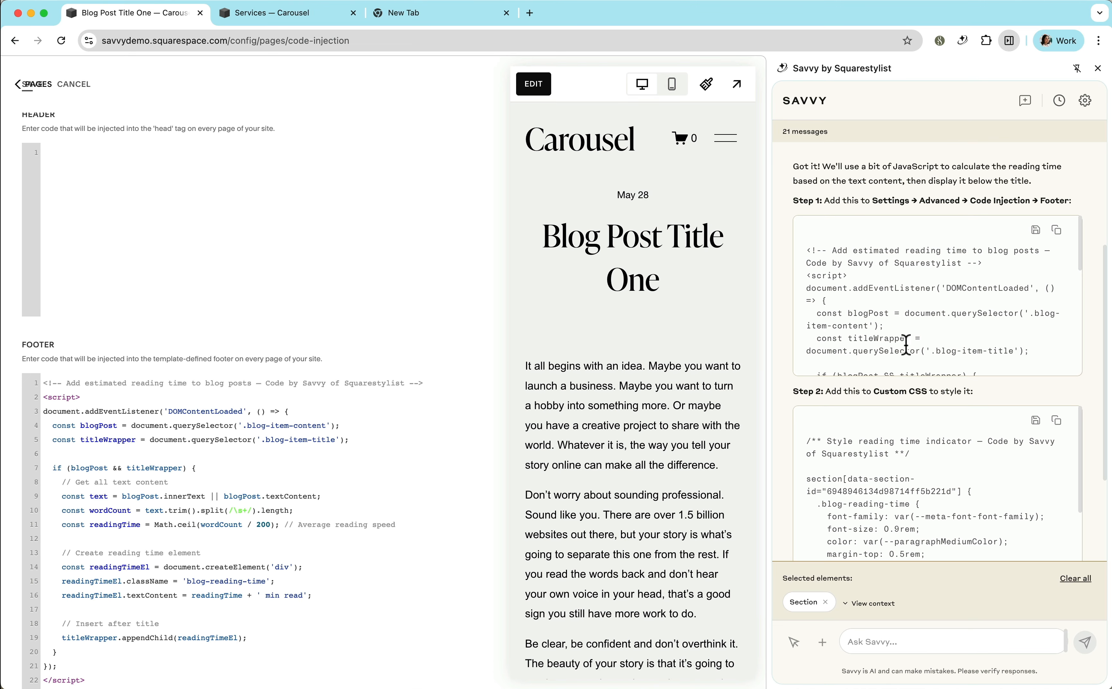
Copy Savvy's Step 2 reading time styling below the existing Custom CSS and save it.
{"action": "left_click", "coordinate": [1057, 420]}
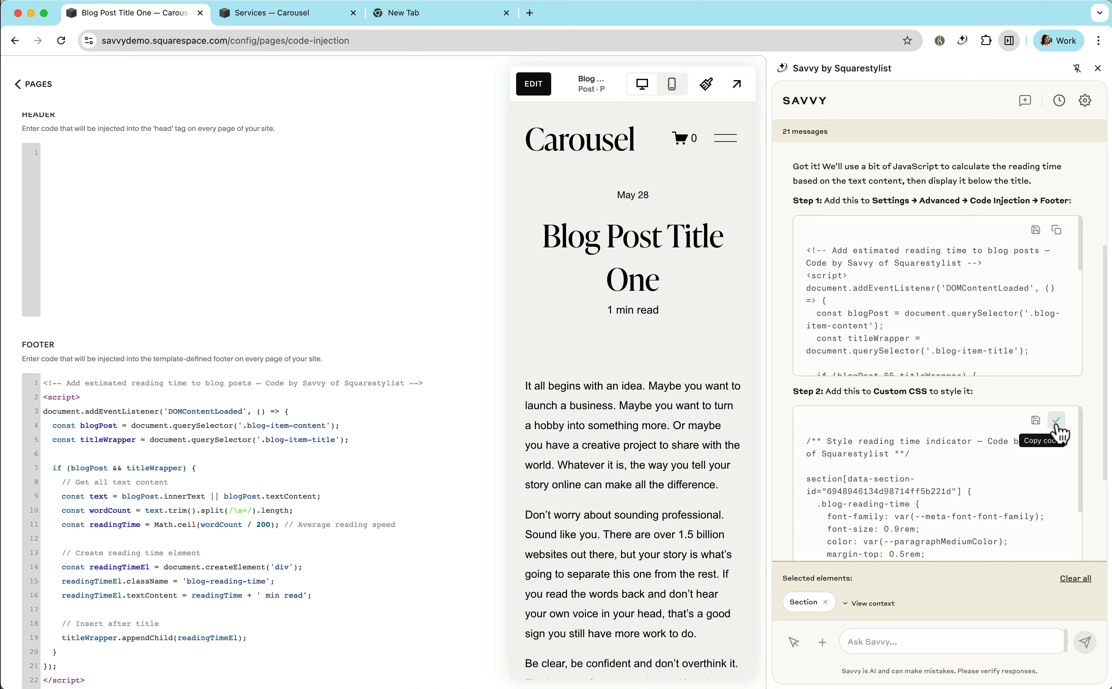
{"action": "left_click", "coordinate": [36, 88]}
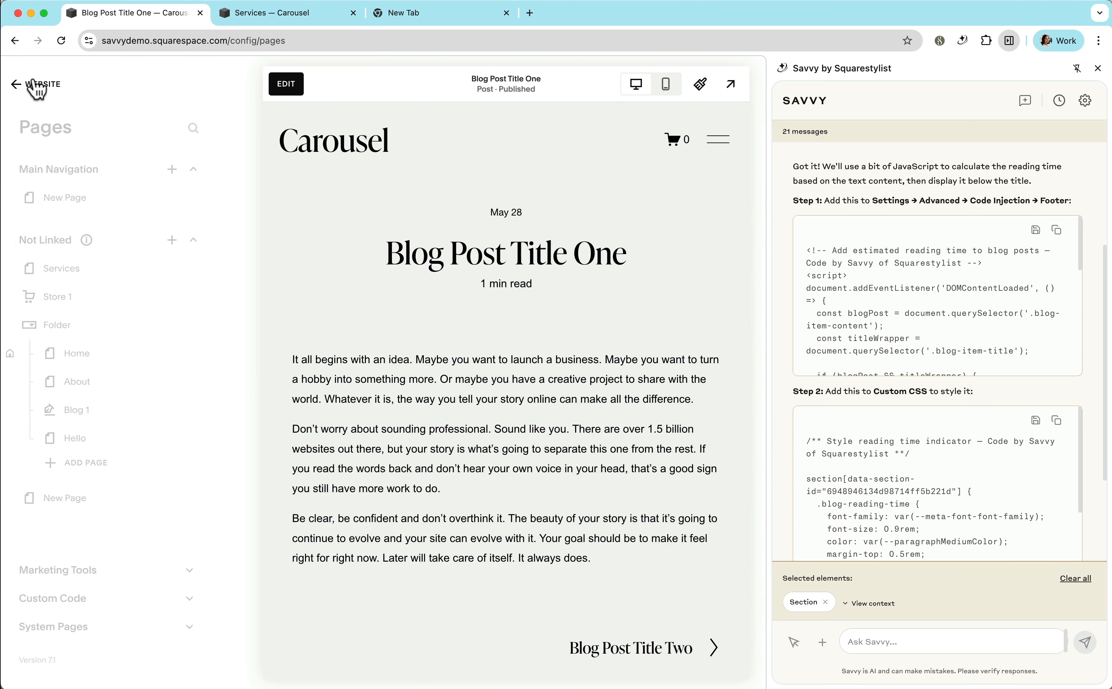
{"action": "key", "text": "super+k"}
{"action": "type", "text": "css"}
{"action": "key", "text": "Return"}
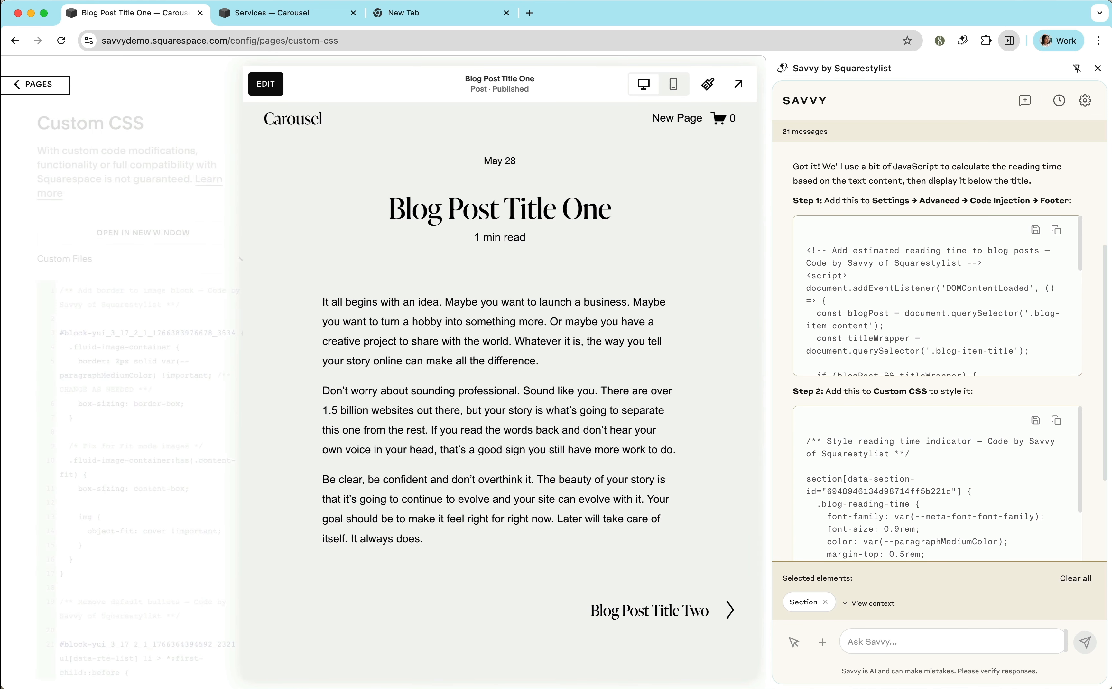
{"action": "scroll", "coordinate": [142, 292], "scroll_direction": "down", "scroll_amount": 20}
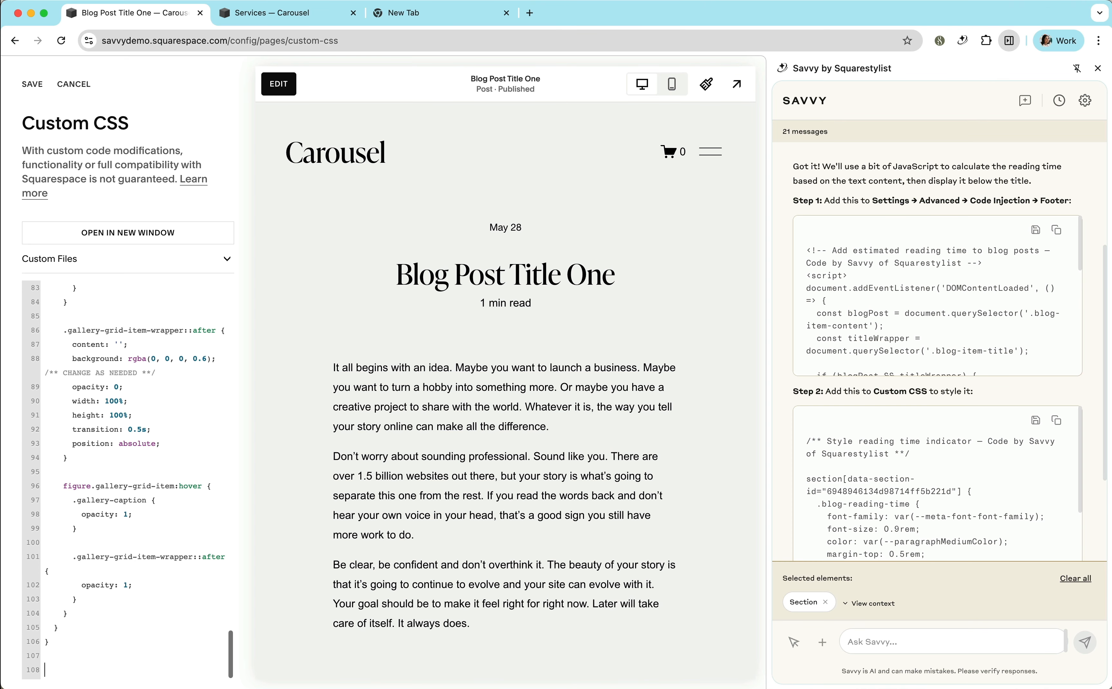
{"action": "key", "text": "super+v"}
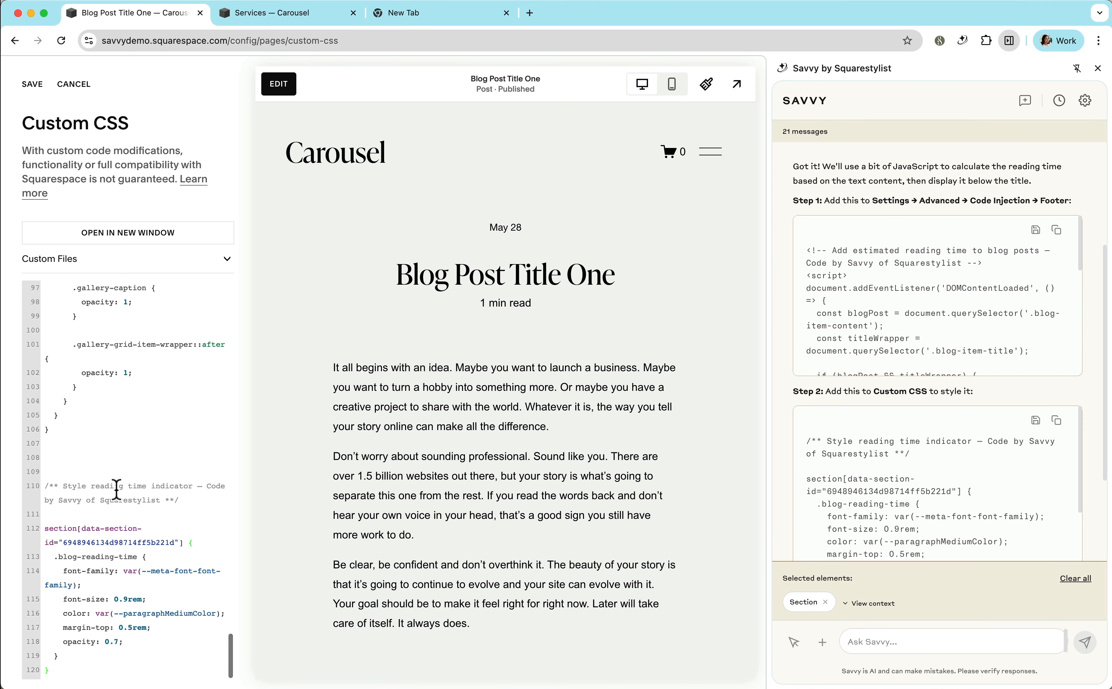
{"action": "left_click", "coordinate": [37, 87]}
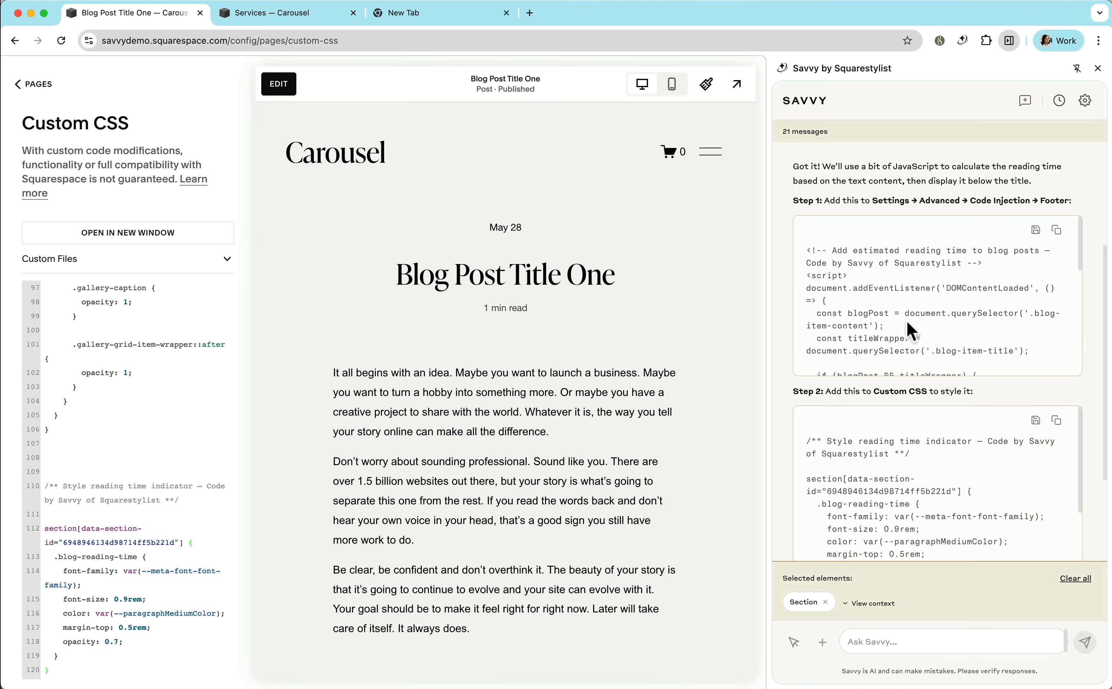
Select a blog item on the blog overview and ask Savvy to "Please change the "Read More" text to "View Project"".
{"action": "scroll", "coordinate": [909, 331], "scroll_direction": "down", "scroll_amount": 10}
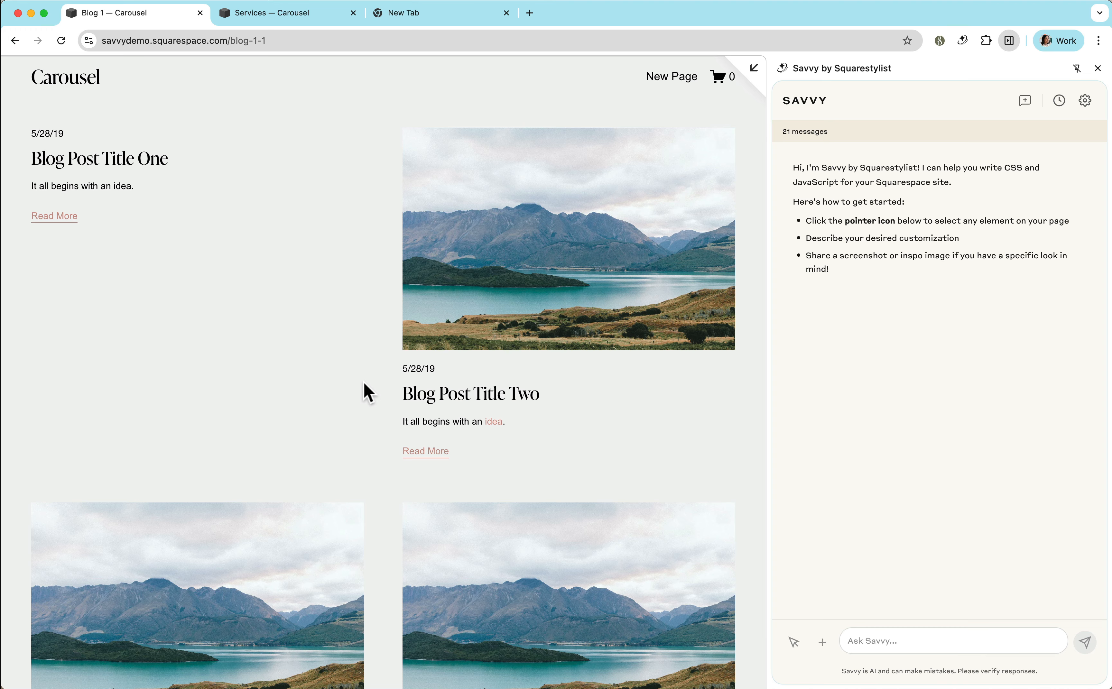
{"action": "left_click", "coordinate": [794, 643]}
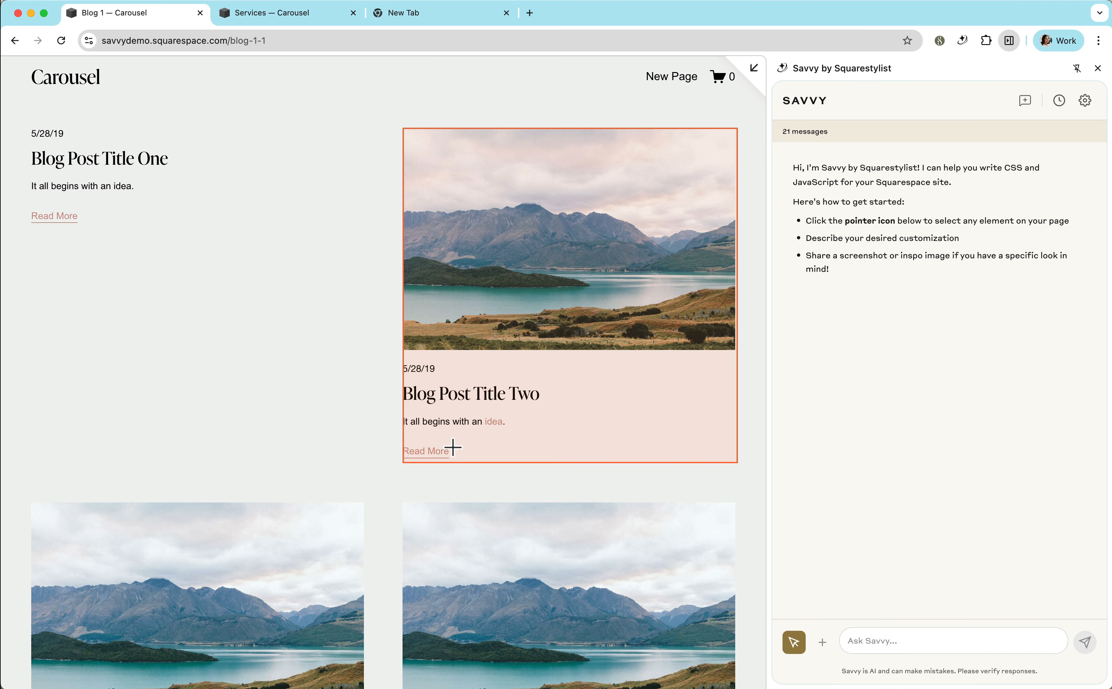
{"action": "left_click", "coordinate": [491, 446]}
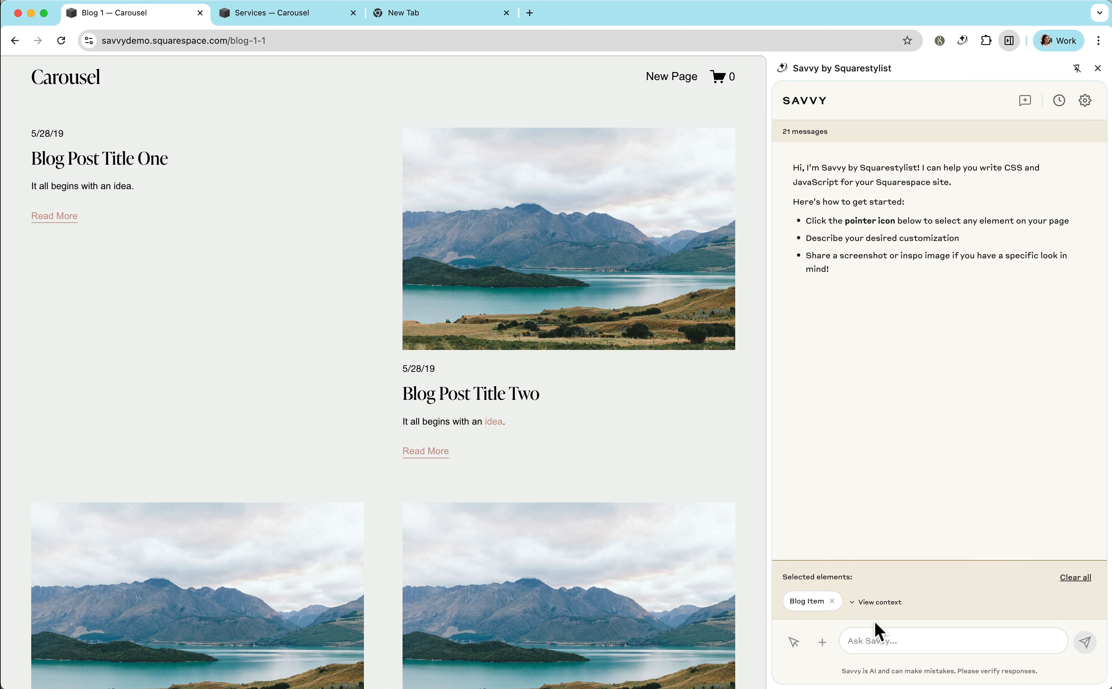
{"action": "left_click", "coordinate": [870, 634]}
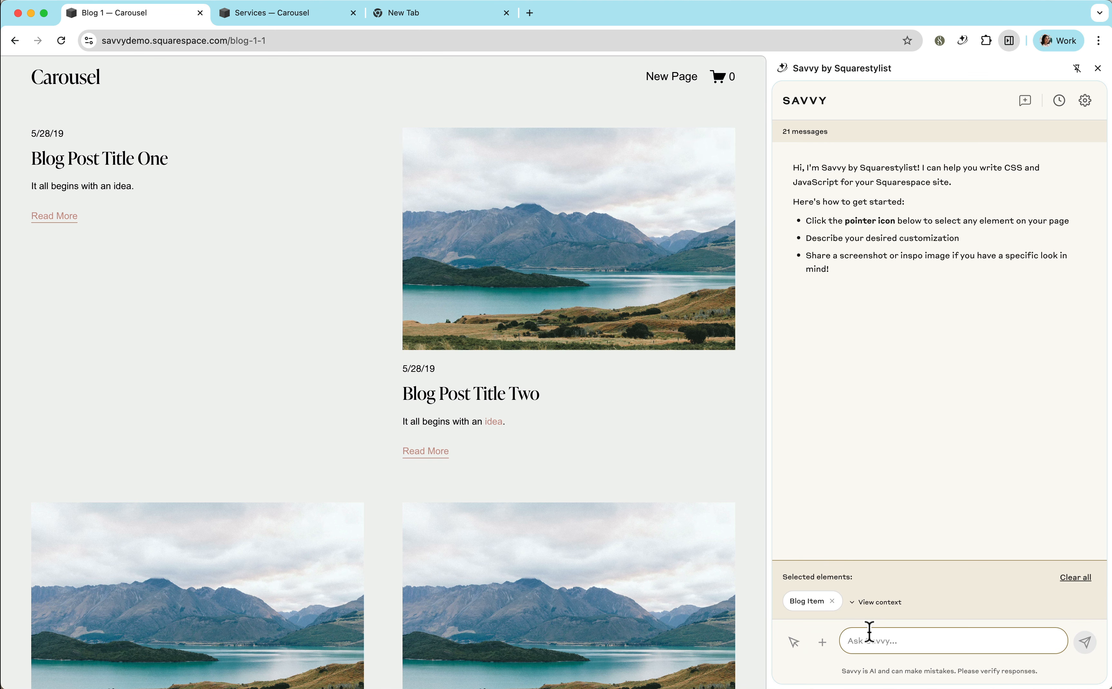
{"action": "type", "text": "Please change the \"Read More\" text to \"View Project\""}
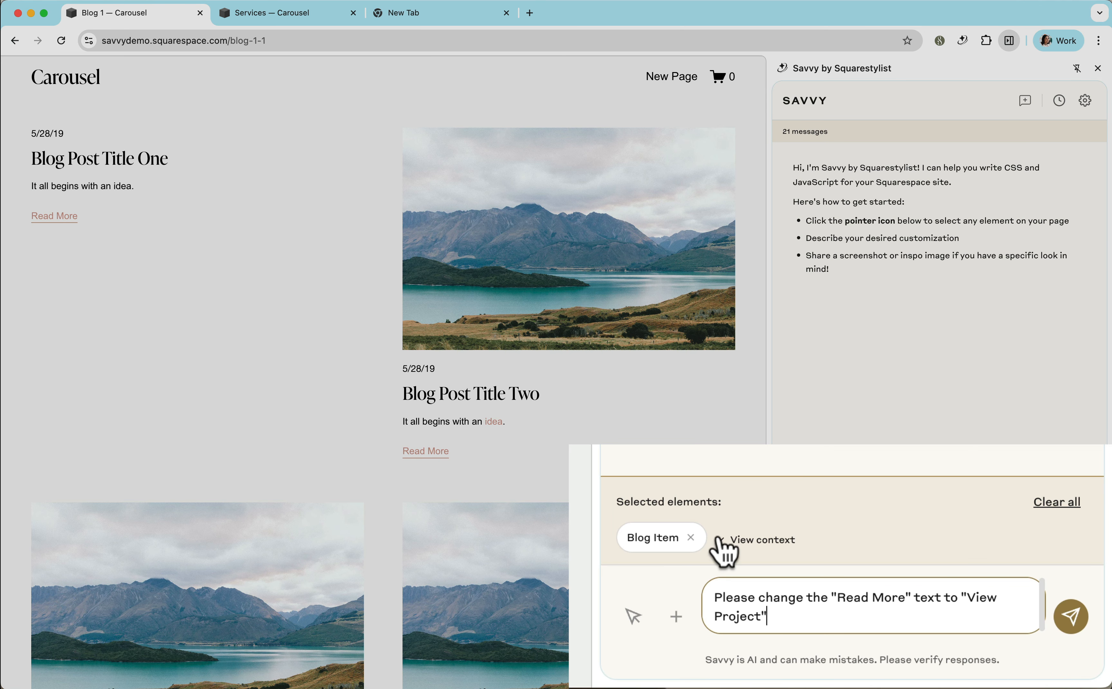
{"action": "left_click", "coordinate": [1071, 617]}
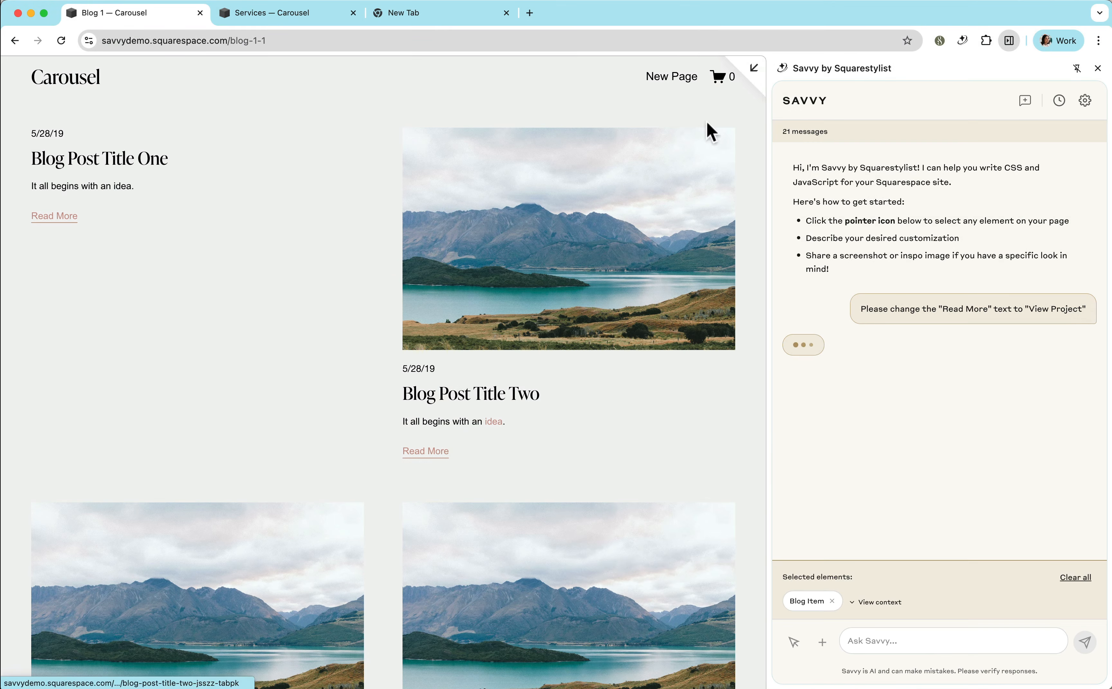
Copy Savvy's code for changing "Read More" to "View Project" and open the site's Custom CSS.
{"action": "left_click", "coordinate": [755, 75]}
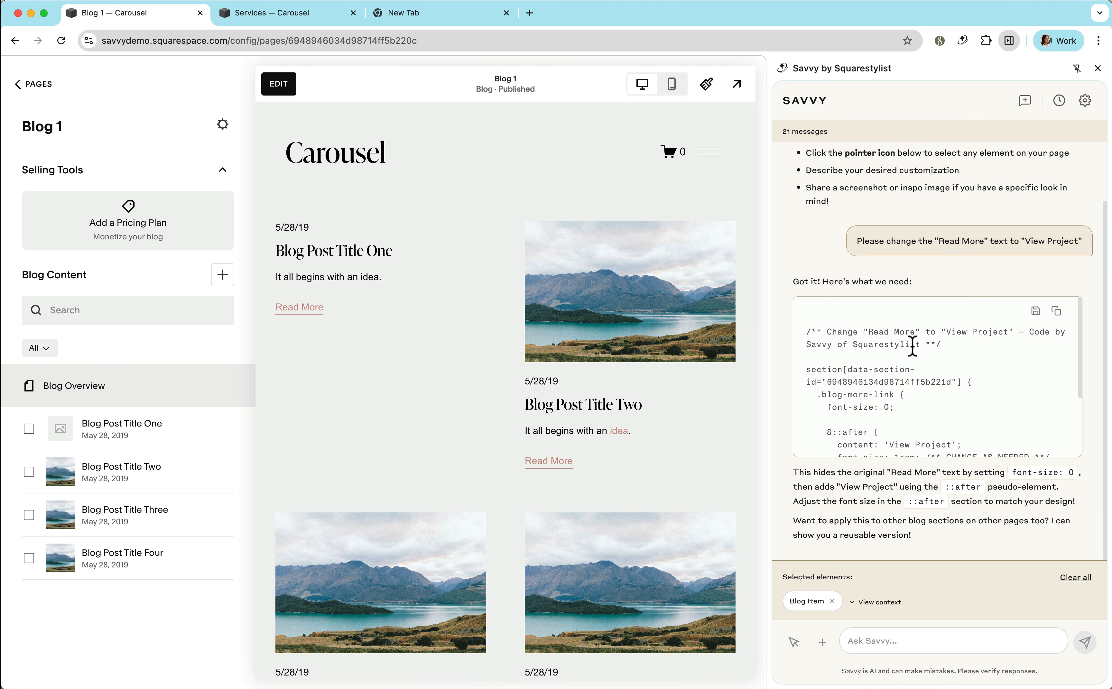
{"action": "scroll", "coordinate": [889, 382], "scroll_direction": "down", "scroll_amount": 5}
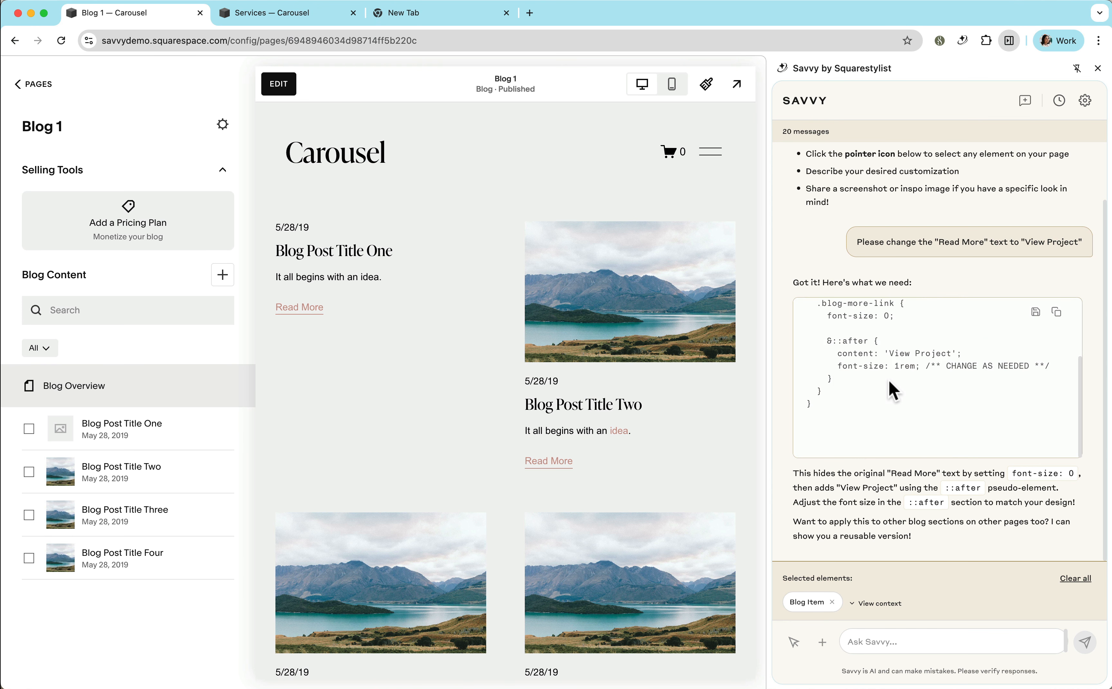
{"action": "scroll", "coordinate": [889, 388], "scroll_direction": "up", "scroll_amount": 5}
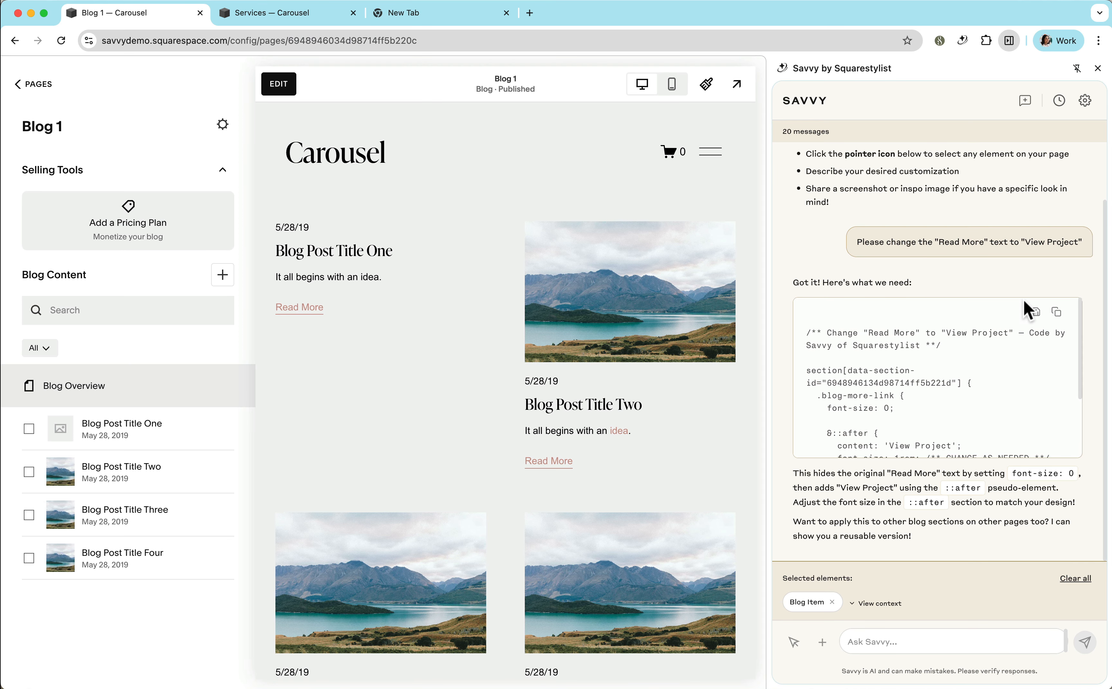
{"action": "left_click", "coordinate": [1057, 312]}
{"action": "left_click", "coordinate": [44, 89]}
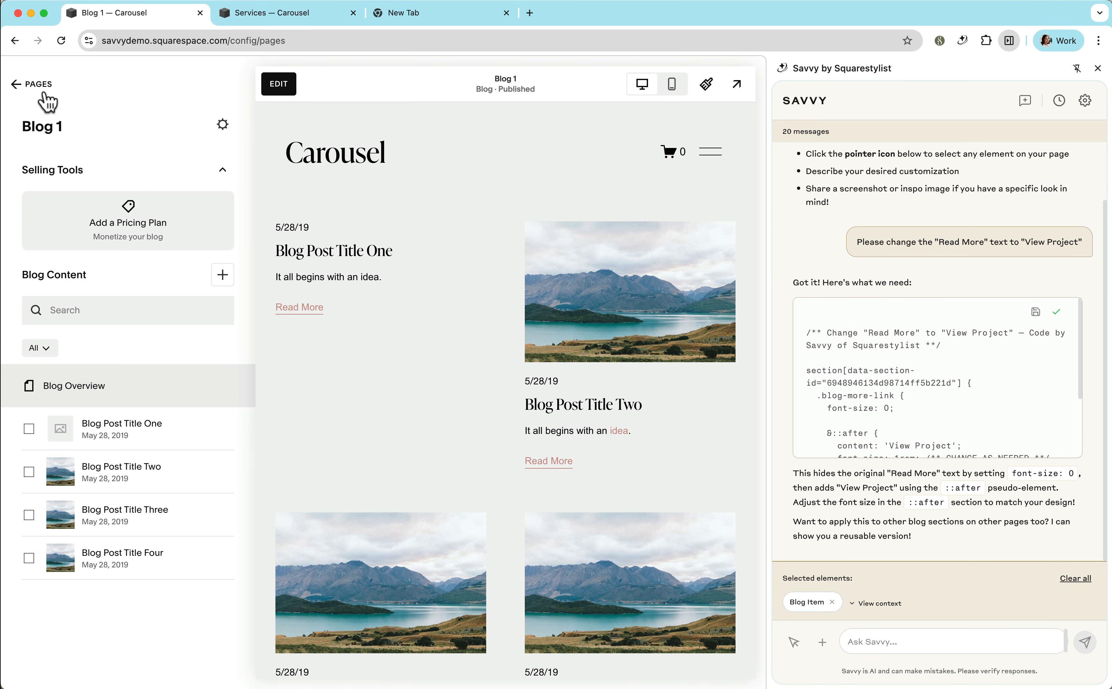
{"action": "key", "text": "slash"}
{"action": "type", "text": "css"}
{"action": "key", "text": "Return"}
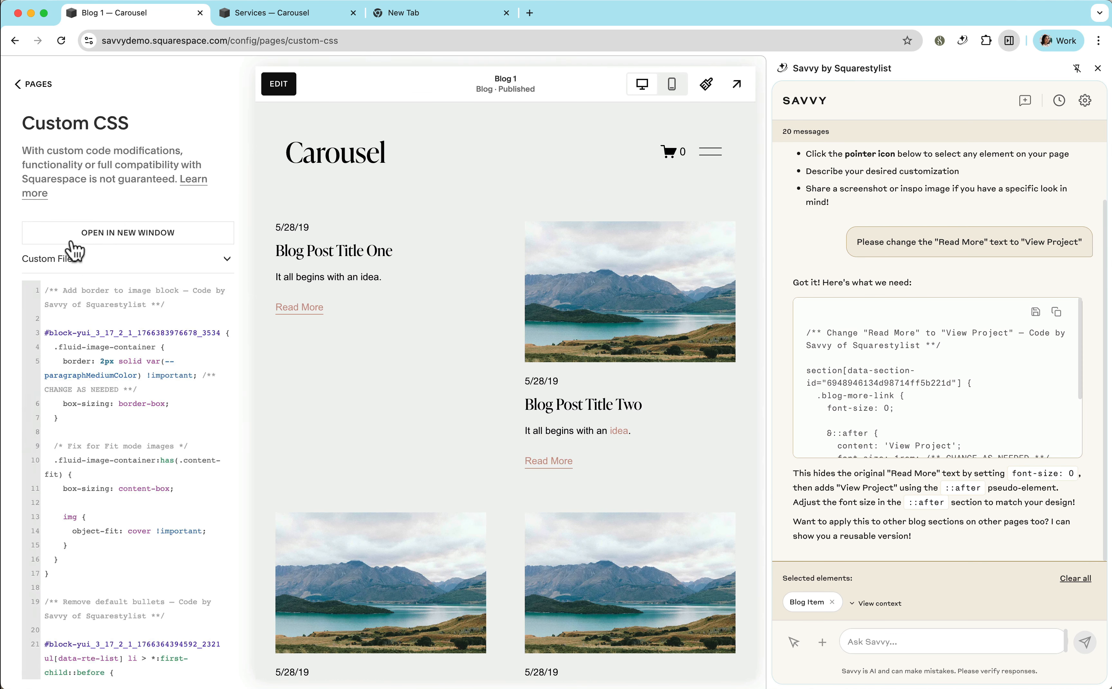
Paste the copied "View Project" code a few blank lines below the existing Custom CSS and save it.
{"action": "left_click", "coordinate": [89, 329]}
{"action": "key", "text": "super+Down"}
{"action": "key", "text": "Return"}
{"action": "key", "text": "Return"}
{"action": "key", "text": "Return"}
{"action": "key", "text": "Return"}
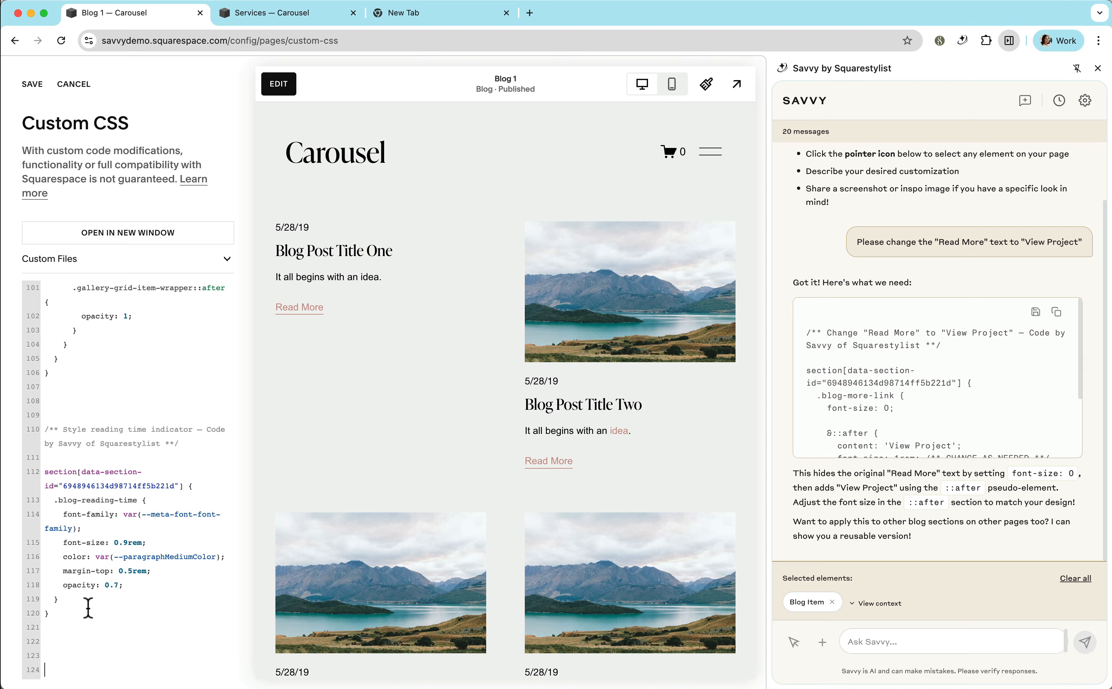
{"action": "key", "text": "super+v"}
{"action": "key", "text": "super+s"}
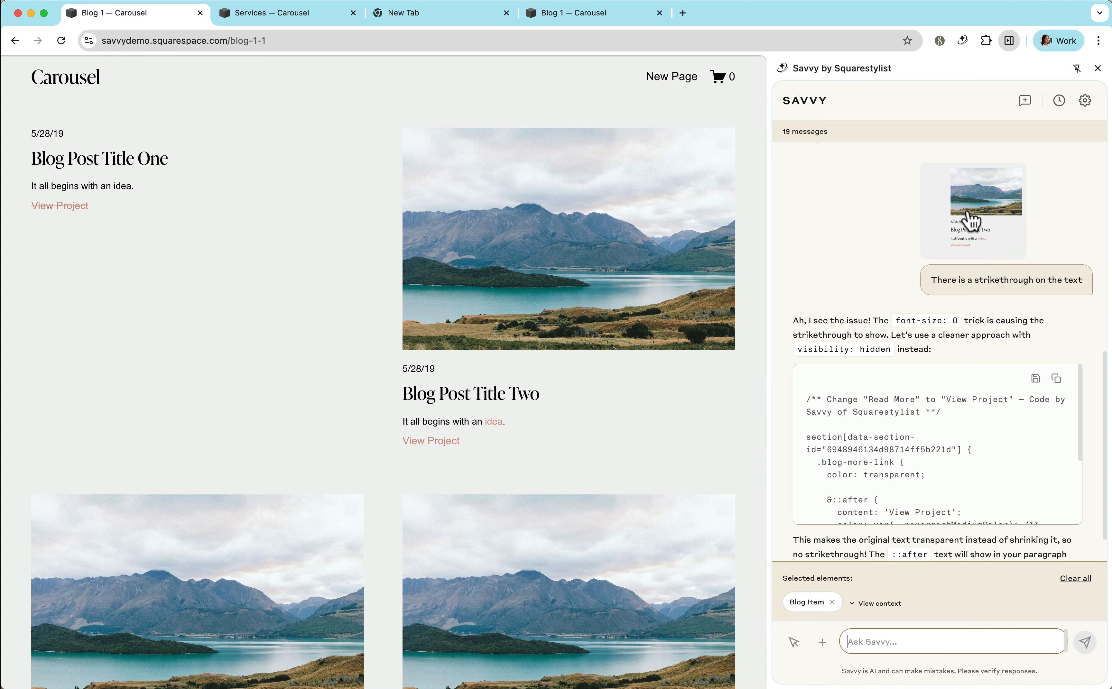
Read Savvy's strikethrough fix and inspect the styles of the blog-more-link element and its ::after pseudo-element in the browser's developer tools.
{"action": "scroll", "coordinate": [867, 378], "scroll_direction": "down", "scroll_amount": 3}
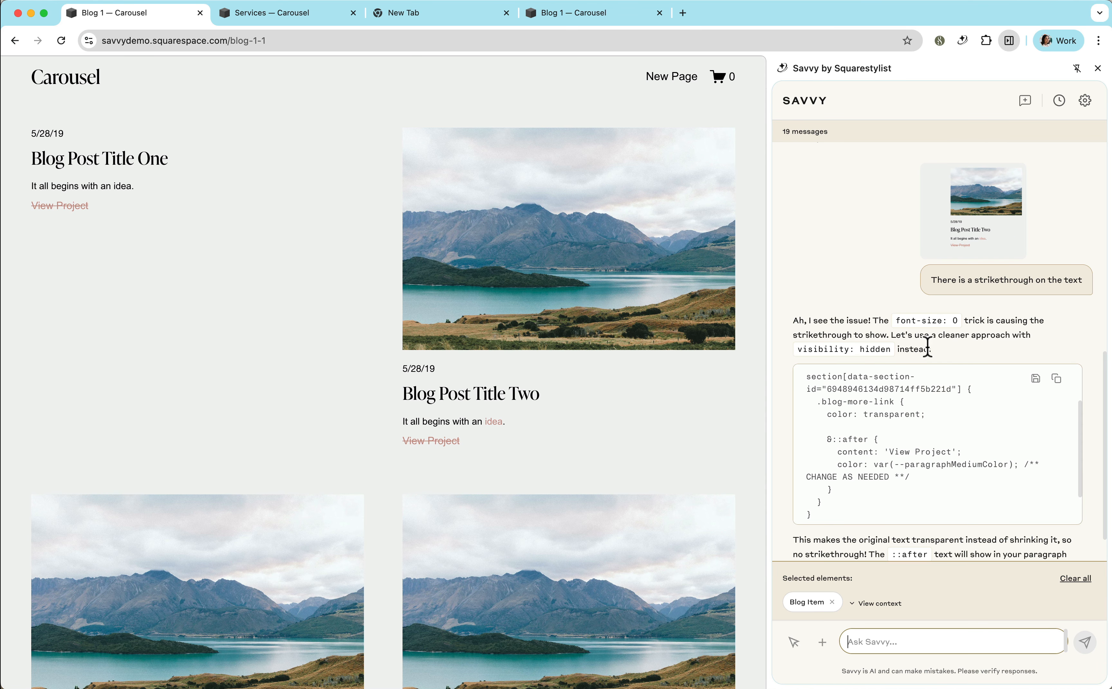
{"action": "scroll", "coordinate": [953, 352], "scroll_direction": "down", "scroll_amount": 1}
{"action": "scroll", "coordinate": [952, 351], "scroll_direction": "down", "scroll_amount": 2}
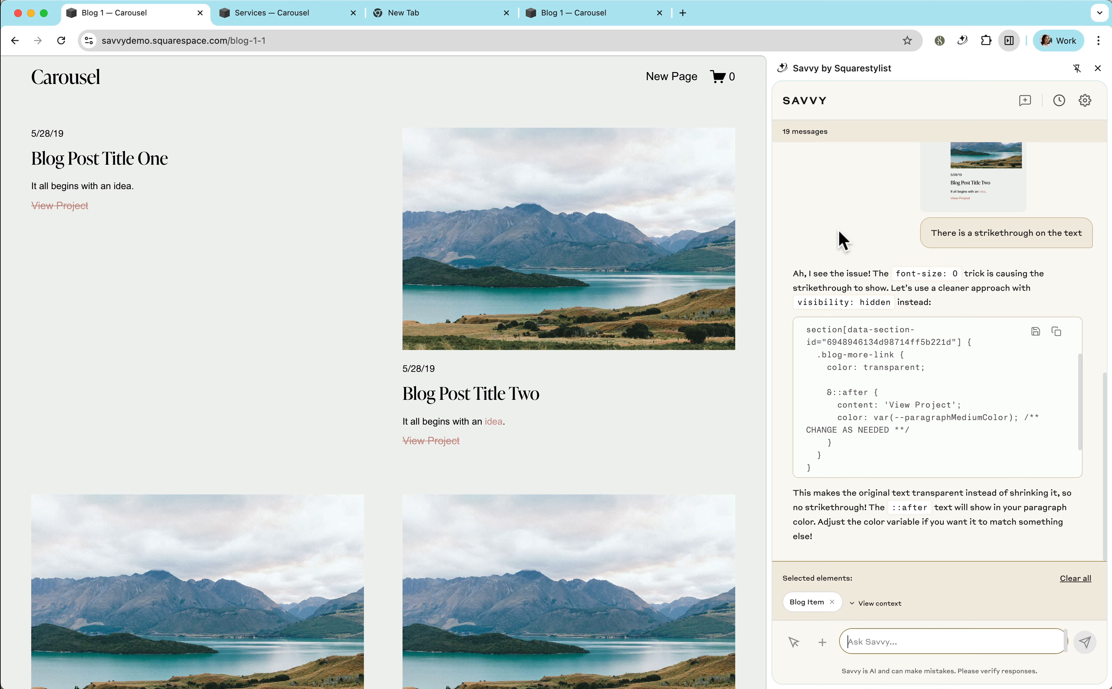
{"action": "left_click", "coordinate": [591, 14]}
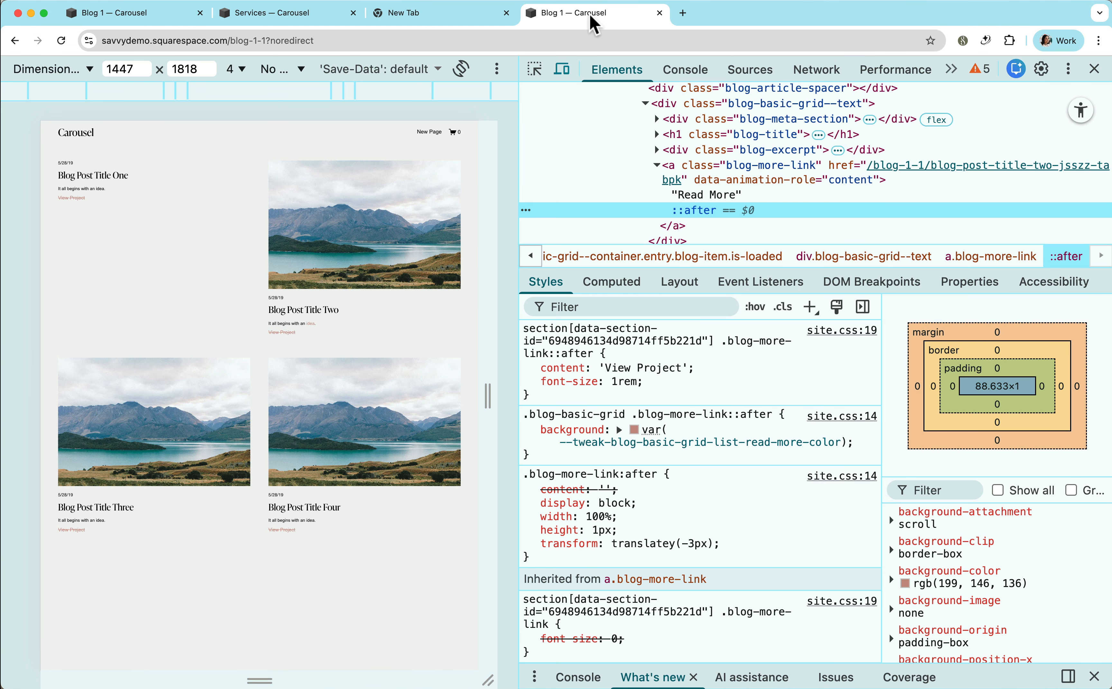
{"action": "left_click", "coordinate": [782, 173]}
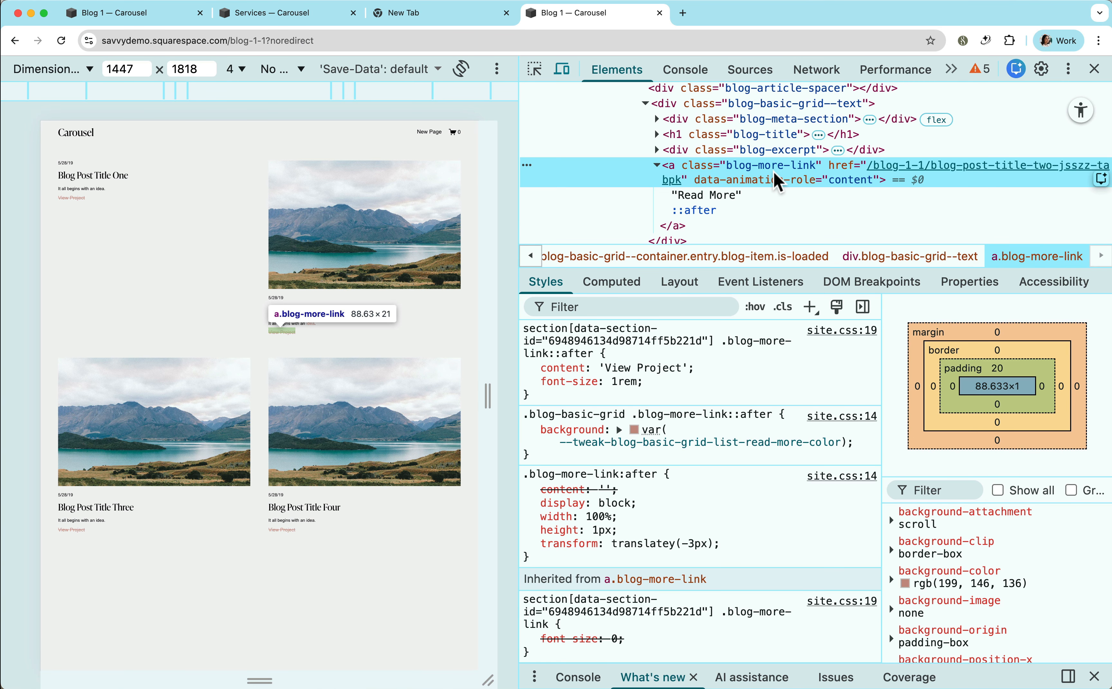
{"action": "left_click", "coordinate": [731, 213]}
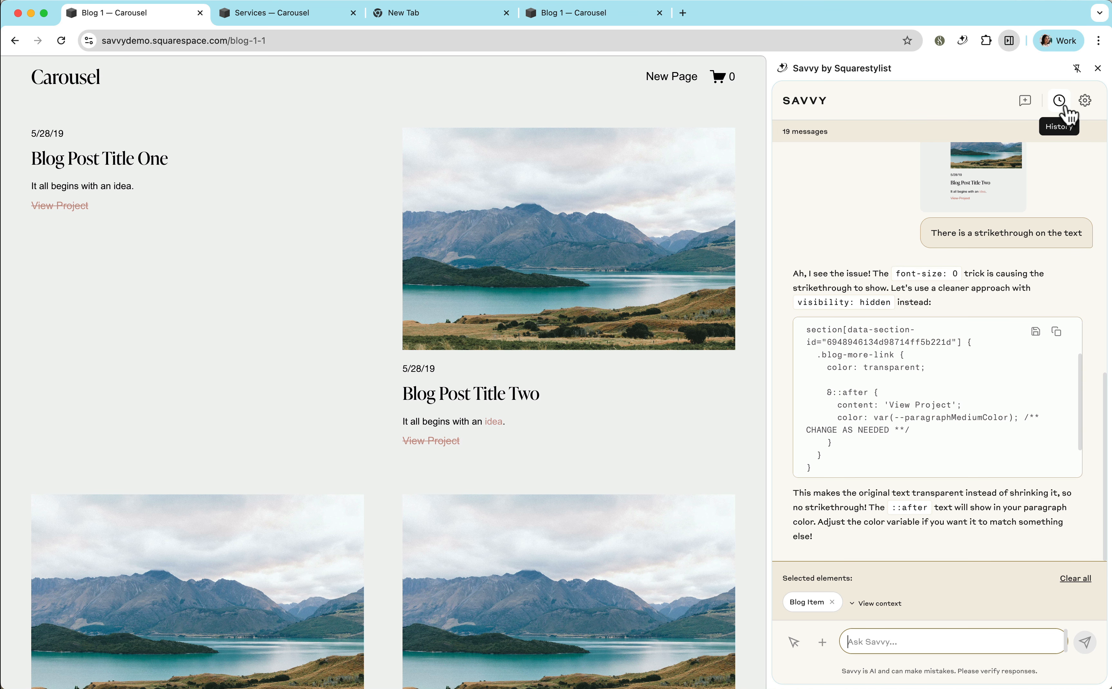
Rename the "Please change the "Read More" text" conversation in Savvy's history to "Read More link".
{"action": "left_click", "coordinate": [1084, 102]}
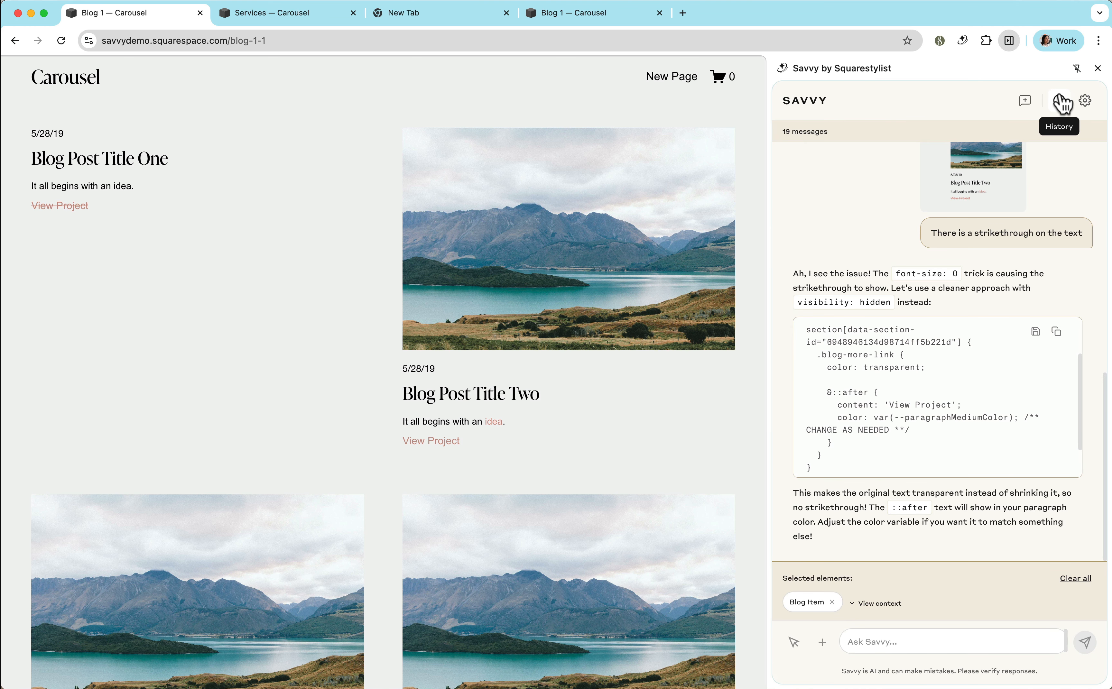
{"action": "left_click", "coordinate": [1061, 102]}
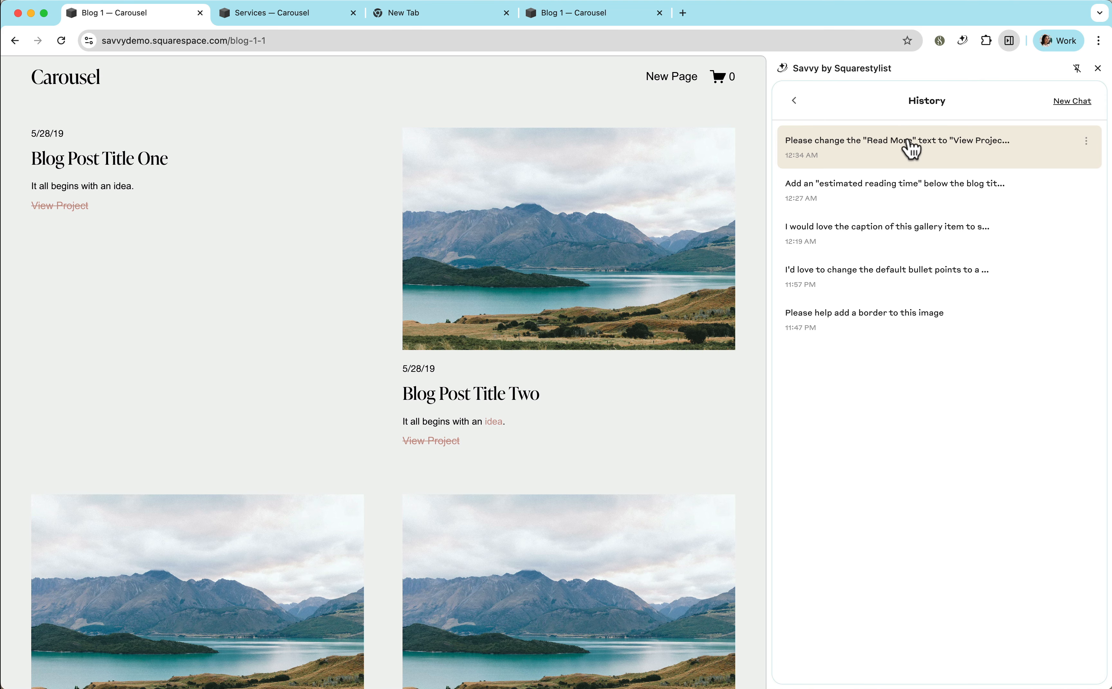
{"action": "left_click", "coordinate": [797, 101]}
{"action": "left_click", "coordinate": [1059, 100]}
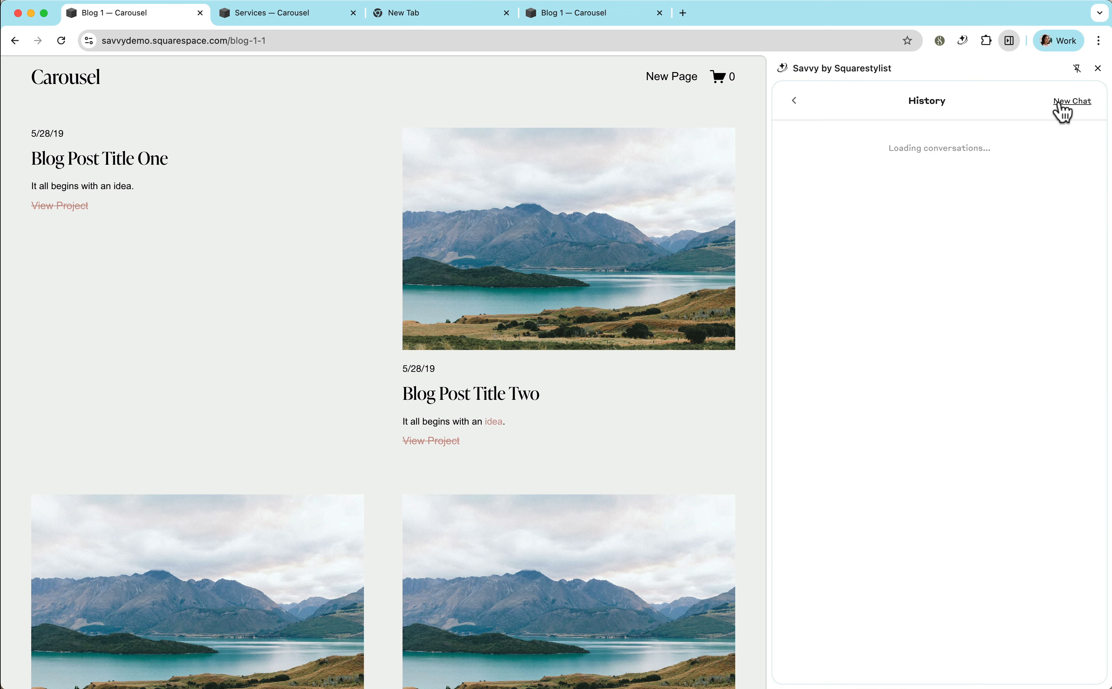
{"action": "left_click", "coordinate": [1087, 141]}
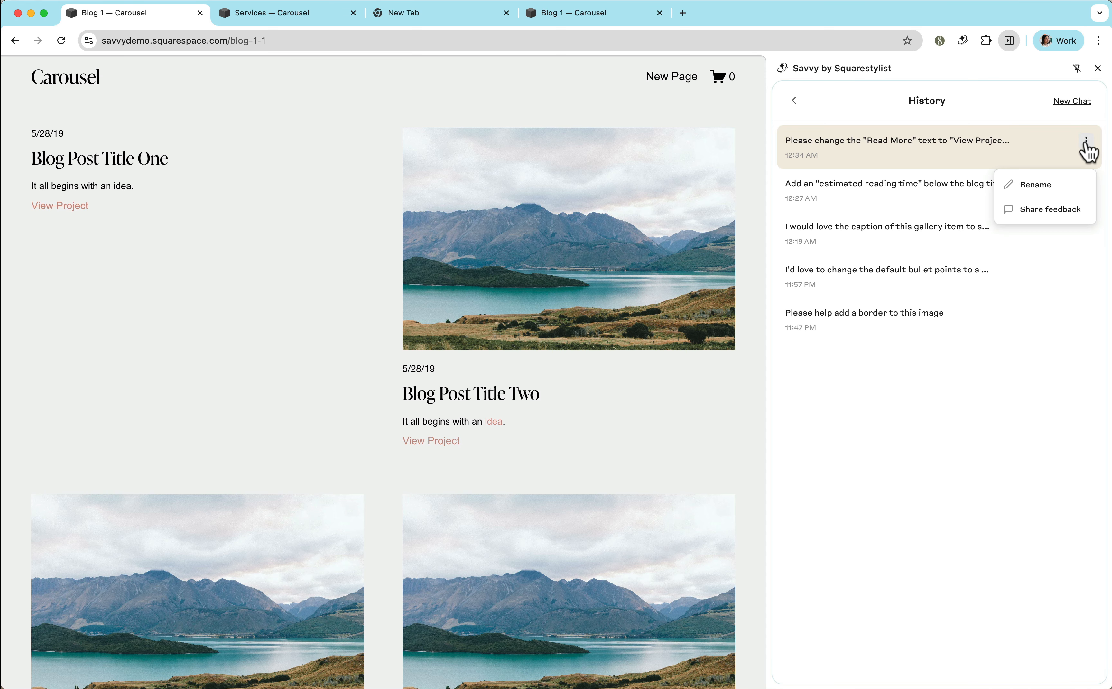
{"action": "left_click", "coordinate": [1046, 186]}
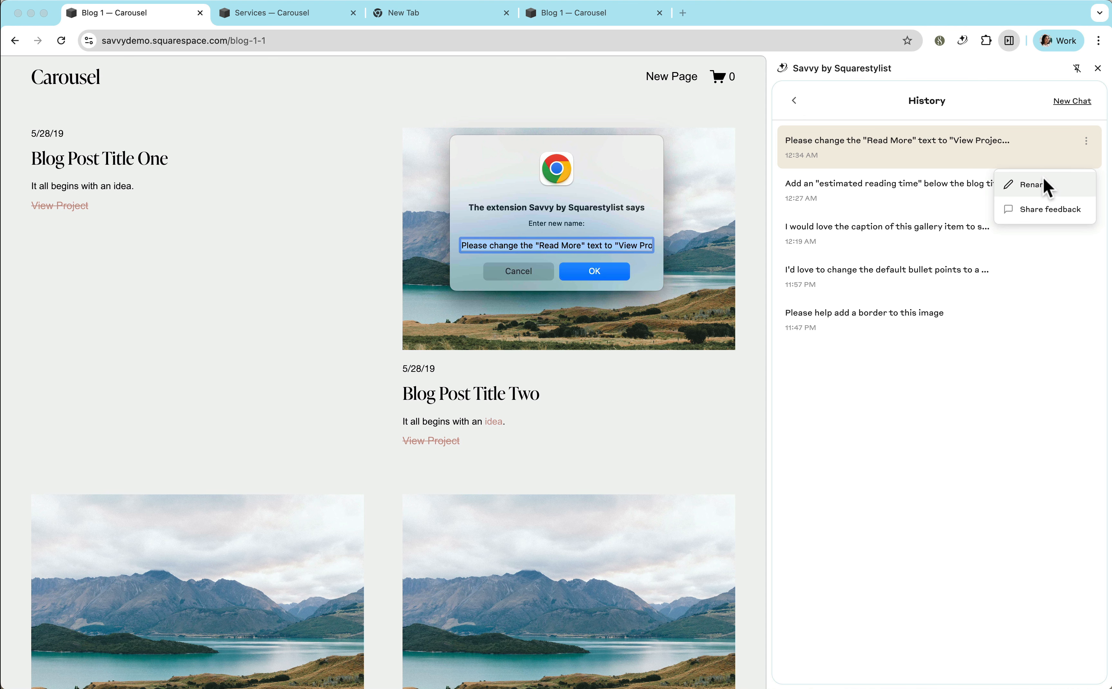
{"action": "type", "text": "Read More"}
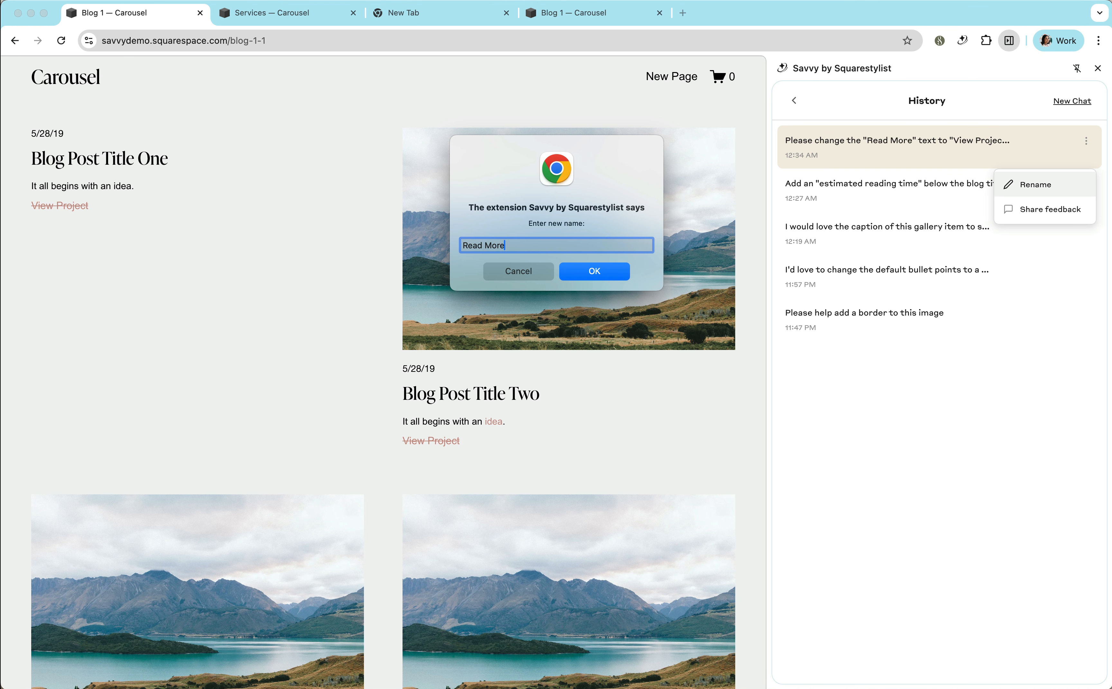
{"action": "type", "text": " link"}
{"action": "key", "text": "Return"}
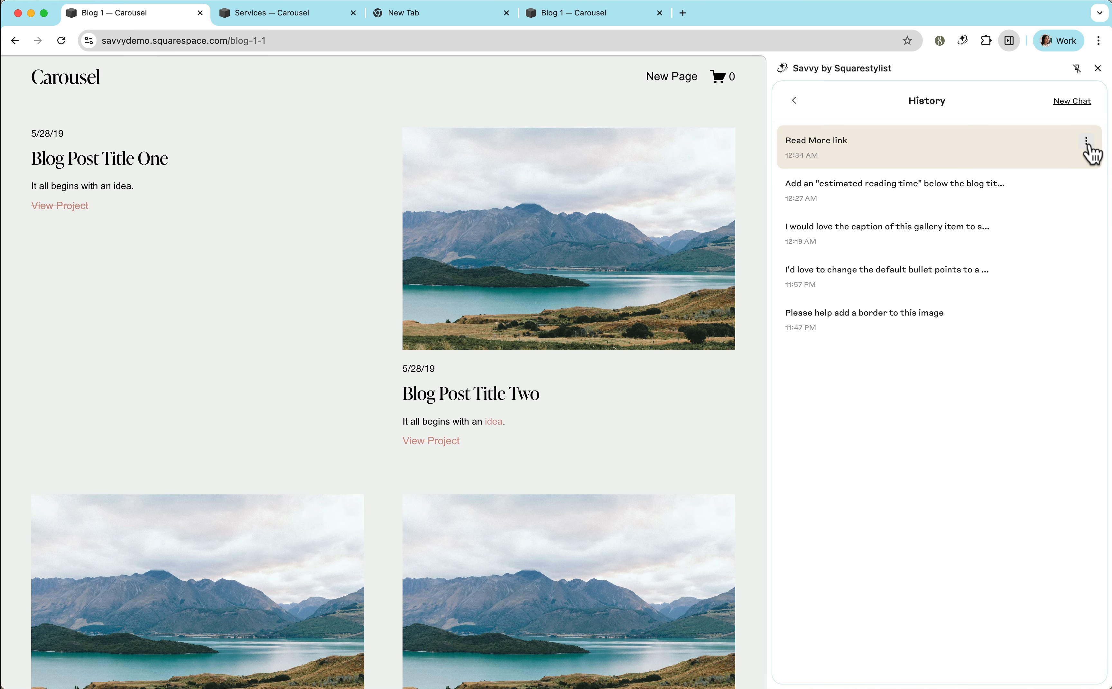
{"action": "left_click", "coordinate": [1087, 142]}
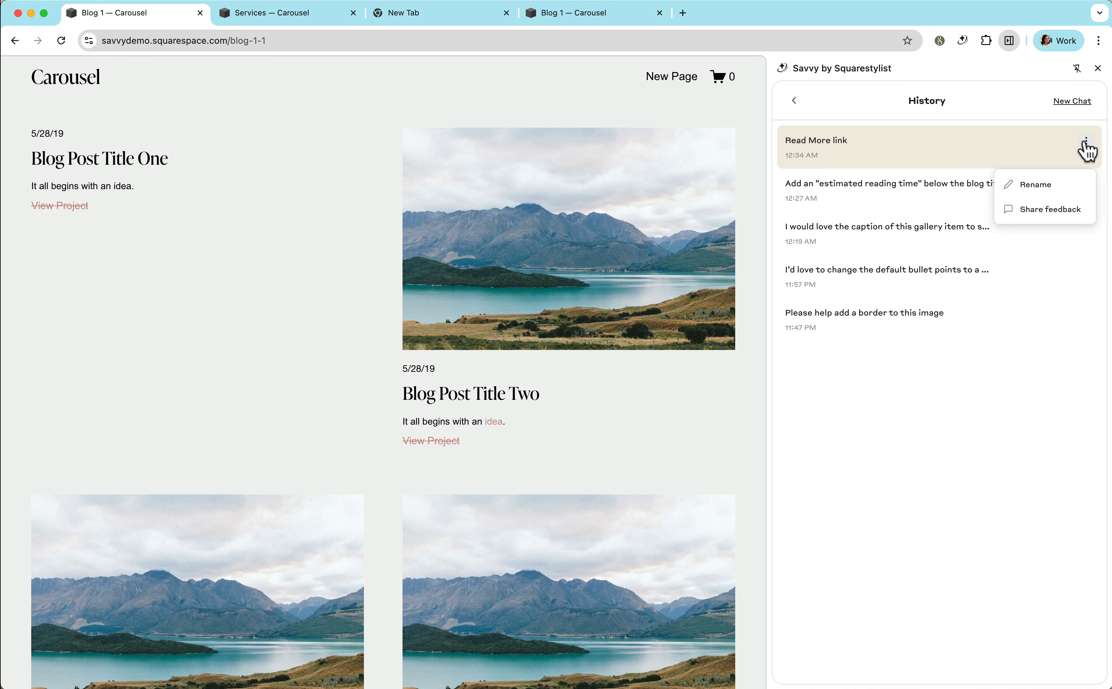
{"action": "left_click", "coordinate": [1052, 211]}
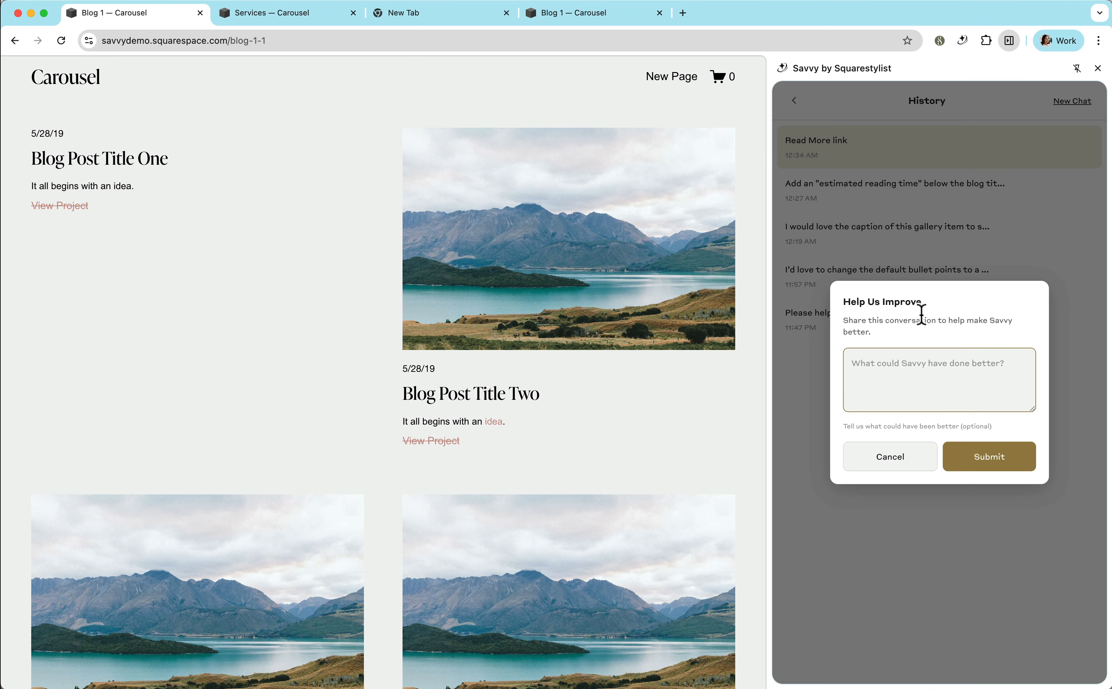
{"action": "left_click", "coordinate": [892, 366]}
{"action": "left_click", "coordinate": [973, 214]}
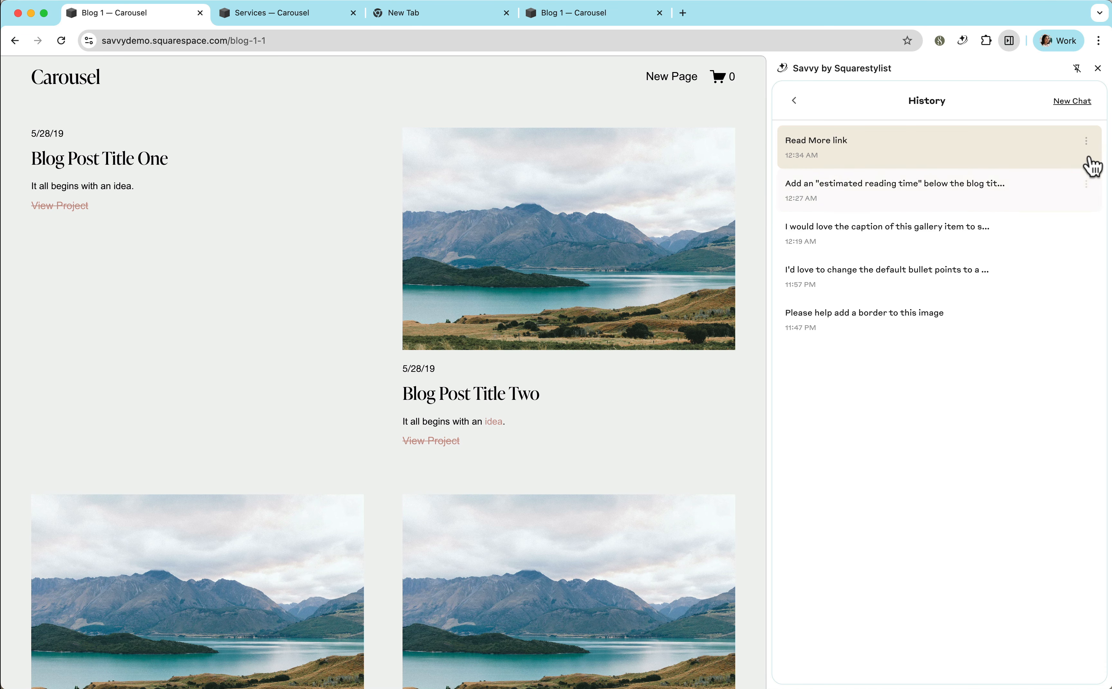
Open the feedback form for the "Read More link" conversation in Savvy's history.
{"action": "left_click", "coordinate": [1087, 142]}
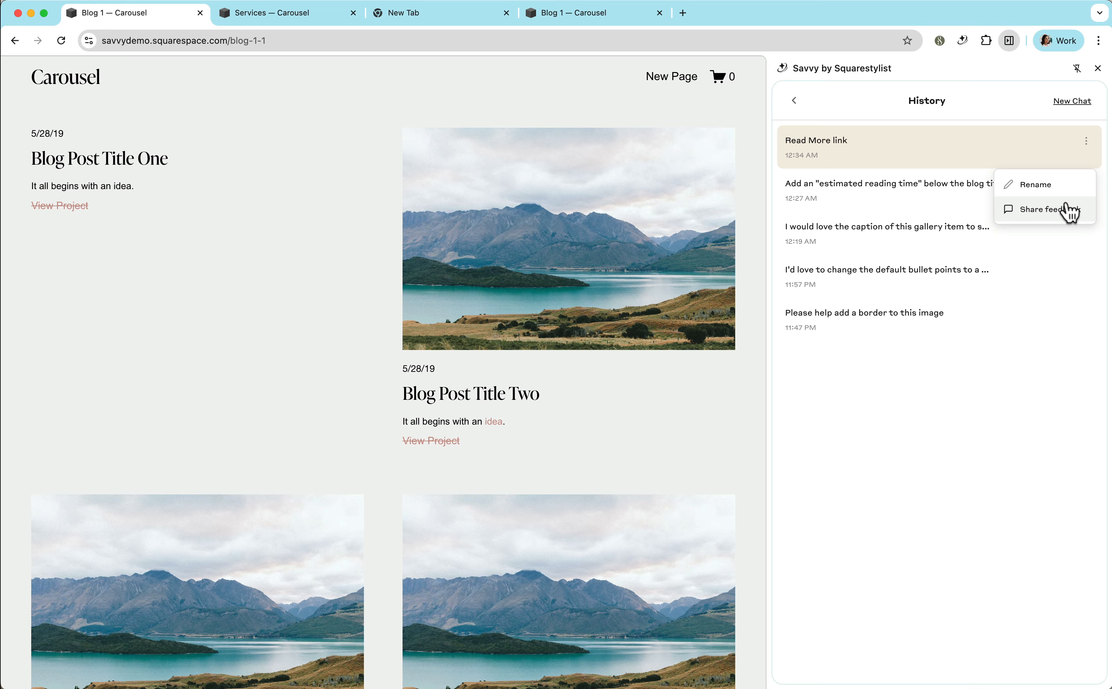
{"action": "left_click", "coordinate": [1068, 210]}
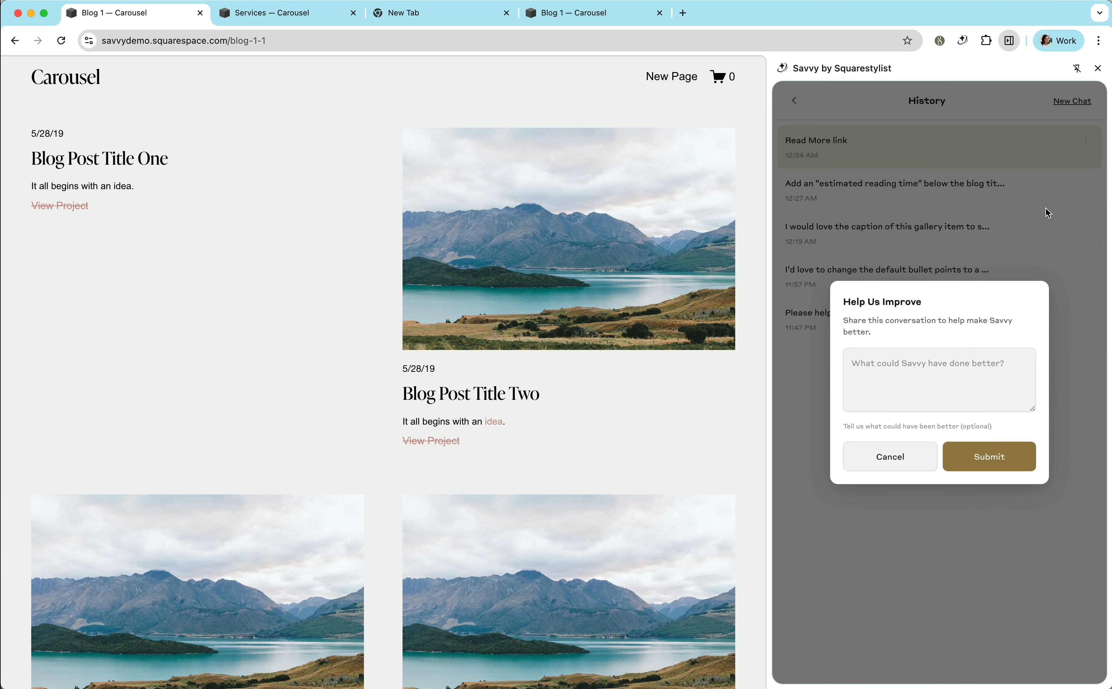